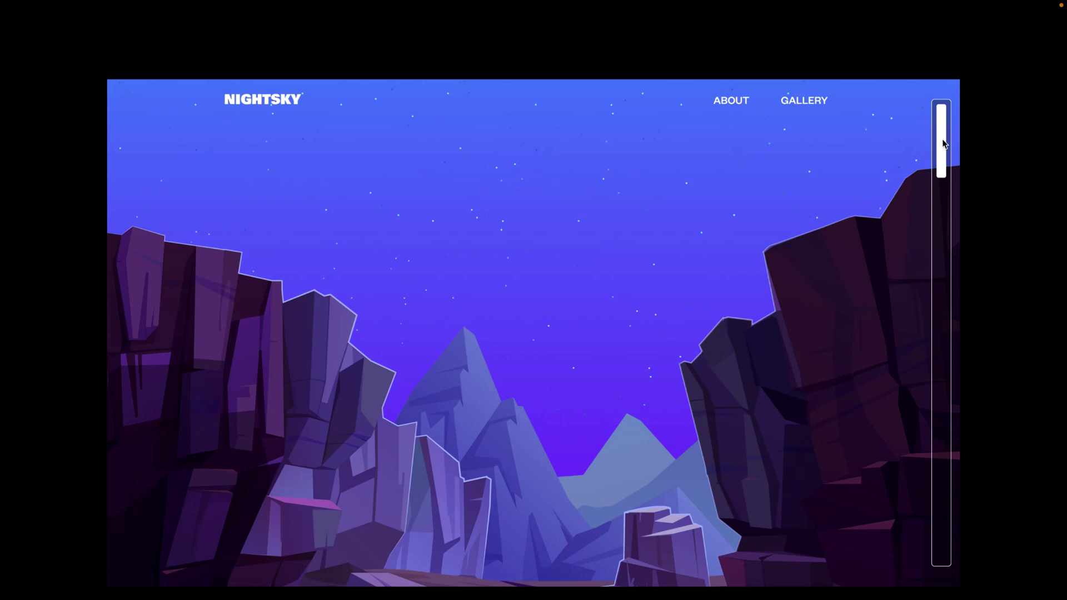
Drag the prototype's scroll thumb down and back up to watch the THE NIGHT SKY parallax effect
drag(942, 145, 932, 450)
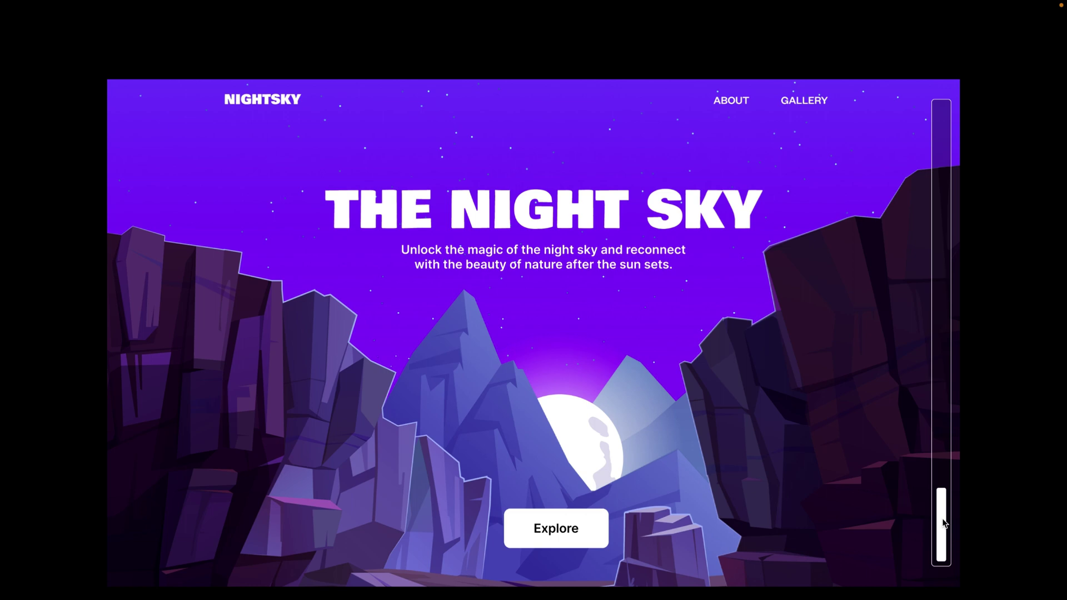
drag(943, 523, 935, 489)
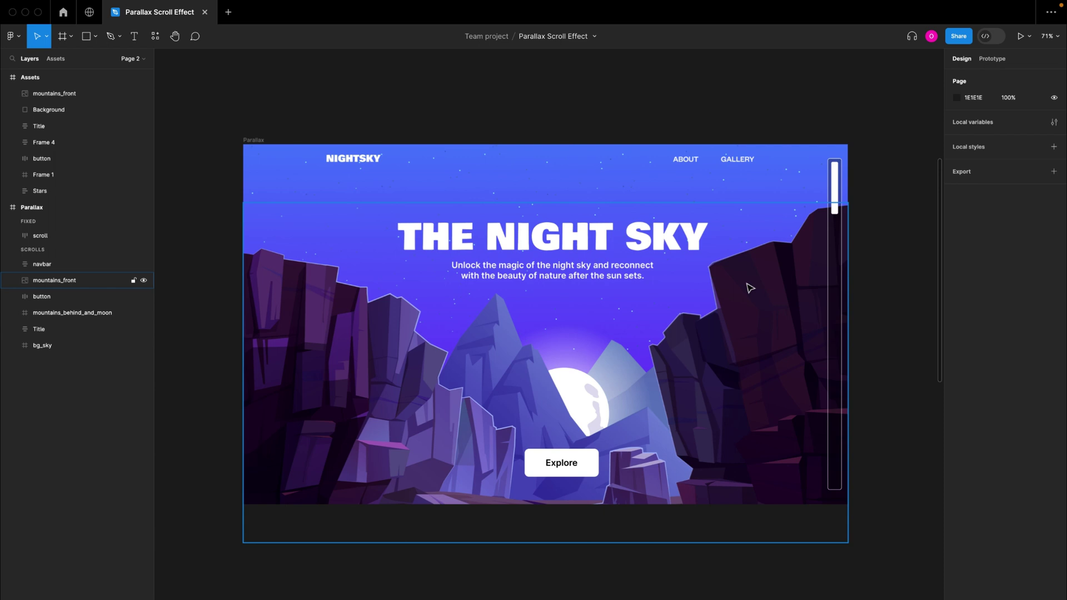
Inspect the Title, navbar Frame 4, Stars, gradient Background and mountains_front pieces in the Assets frame
scroll(750, 287, down, 10)
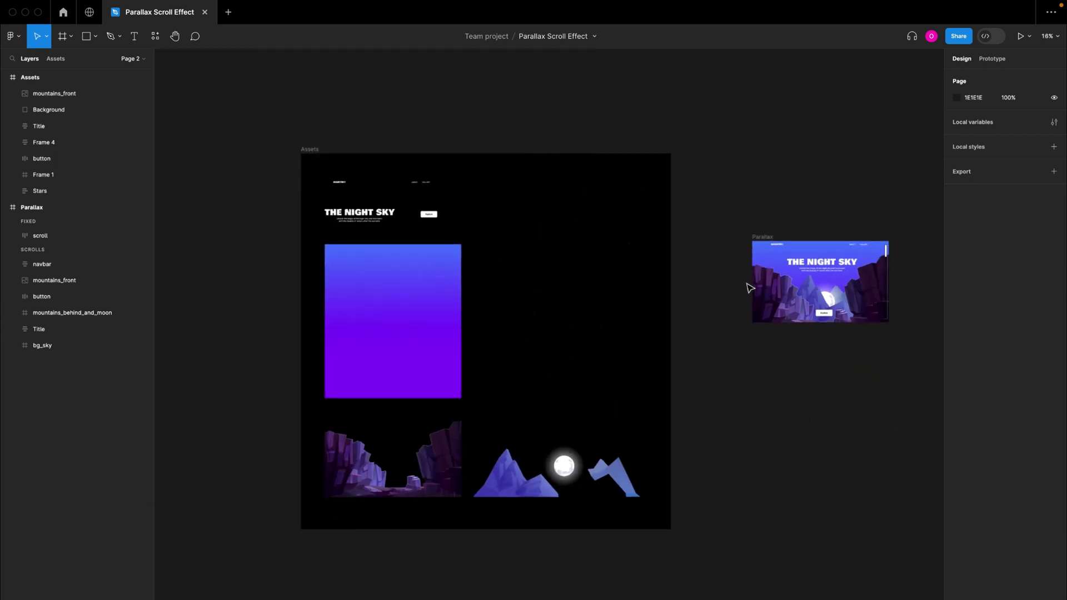
scroll(749, 287, left, 3)
scroll(749, 288, up, 3)
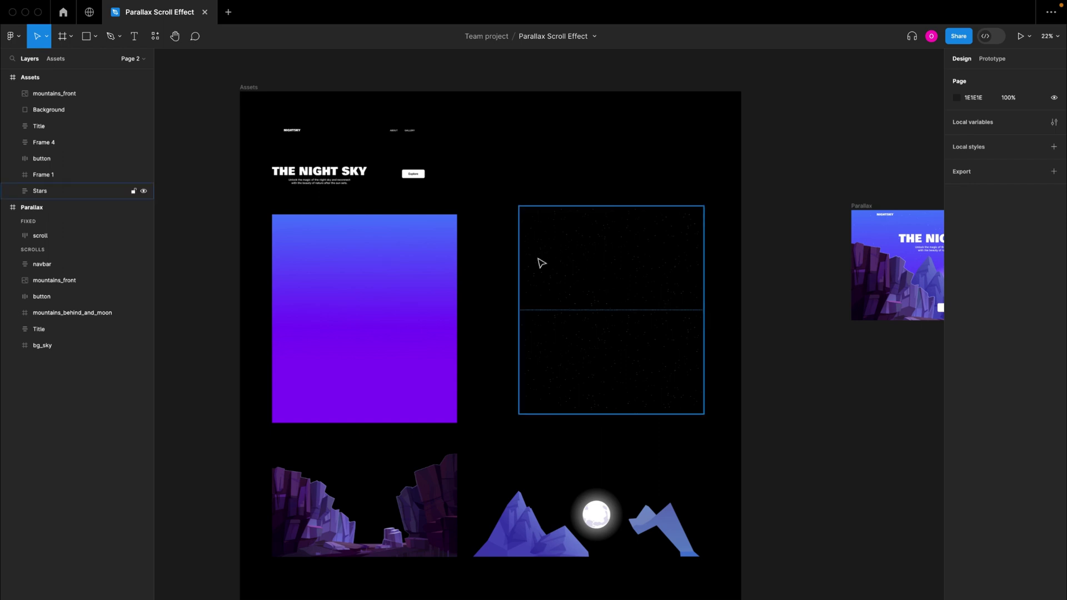
click(326, 181)
click(309, 133)
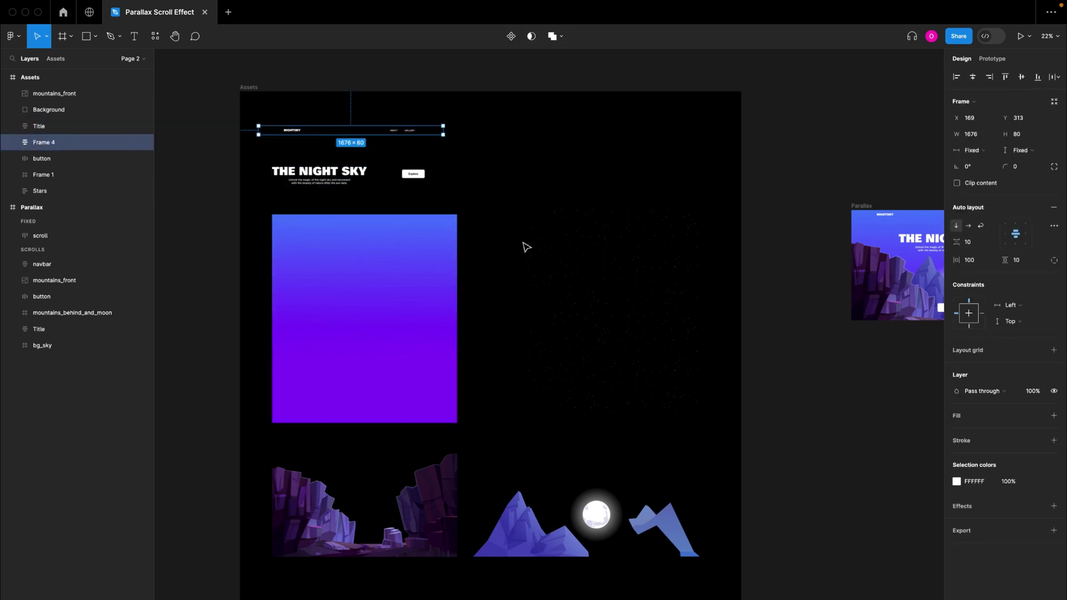
click(599, 277)
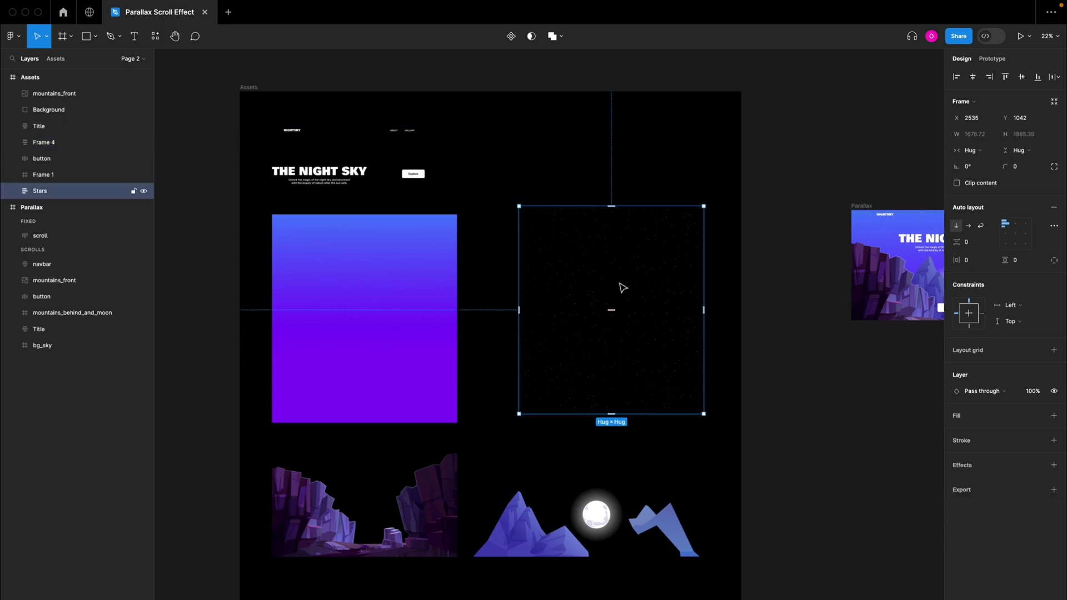
click(413, 278)
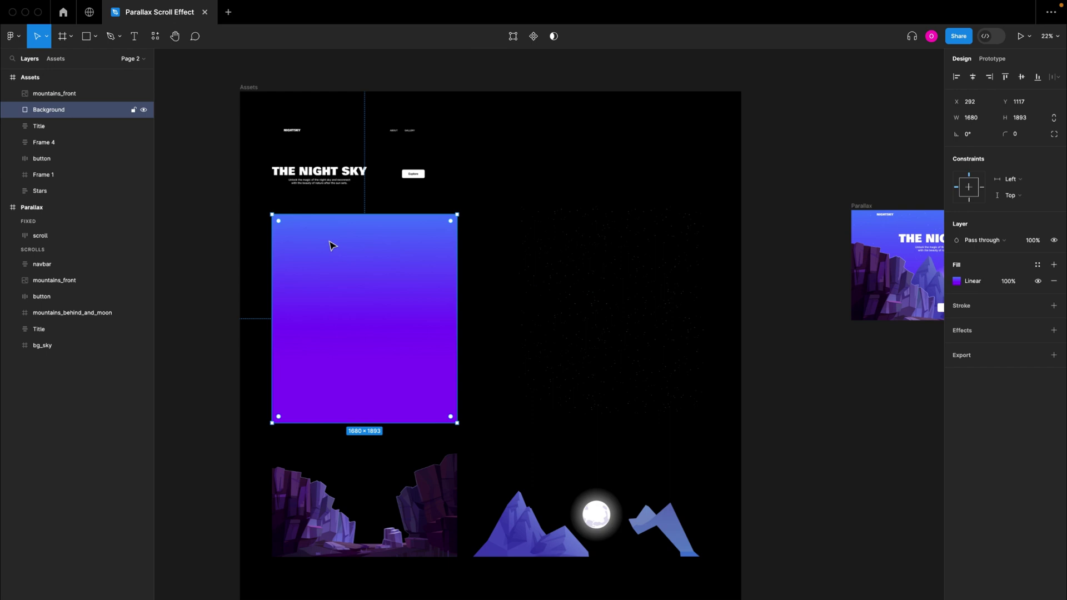
click(330, 505)
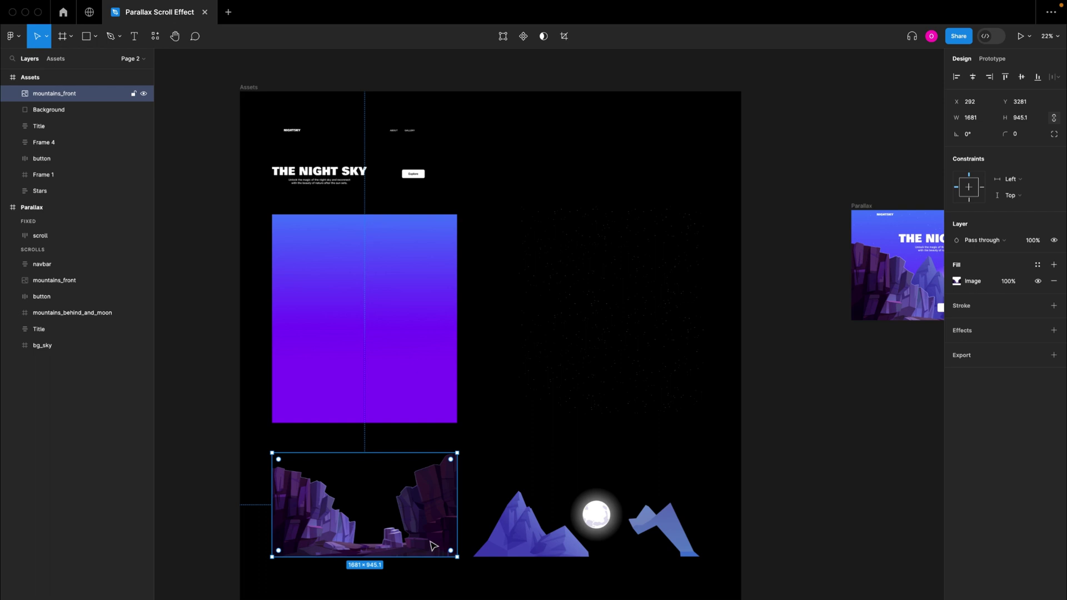
Inspect the mountains-and-moon group Frame 1, then clear the selection
scroll(591, 519, right, 5)
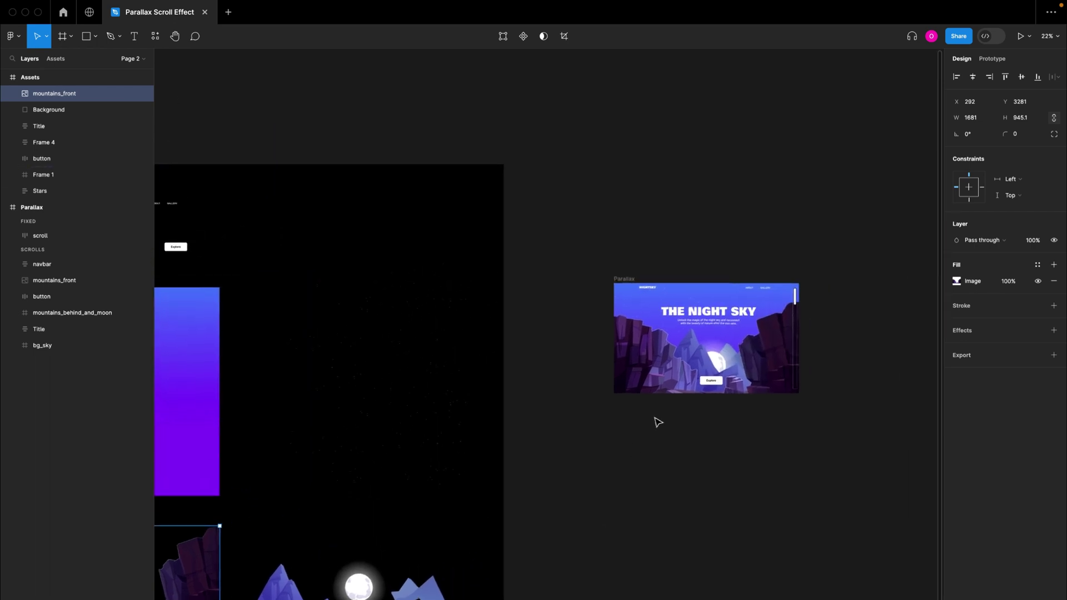
scroll(704, 378, up, 5)
scroll(700, 376, right, 3)
scroll(561, 358, up, 5)
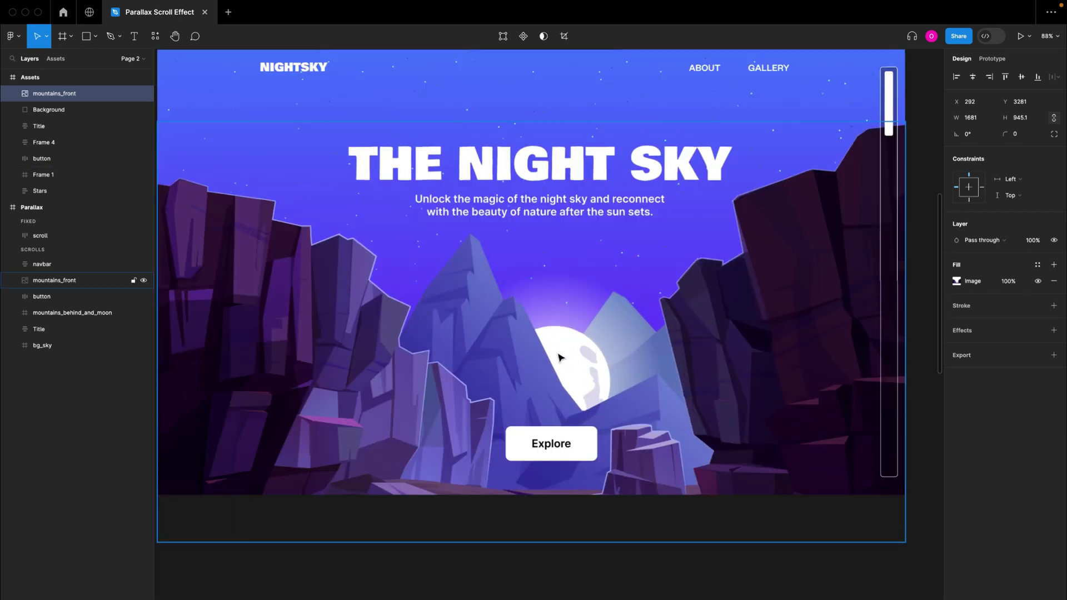
scroll(634, 354, down, 5)
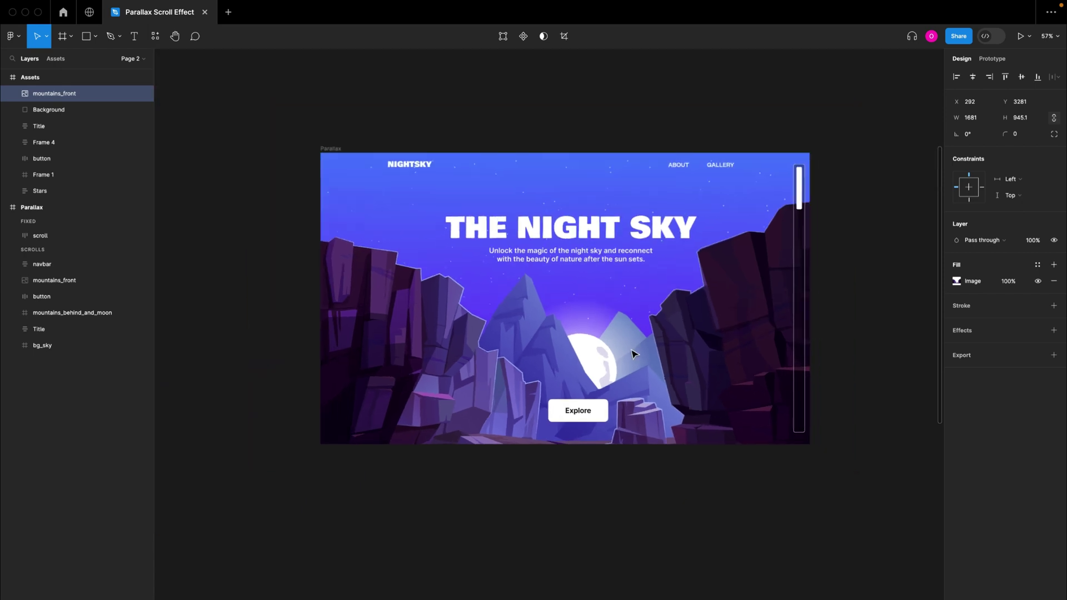
scroll(633, 354, down, 3)
scroll(634, 354, left, 3)
scroll(369, 500, left, 1)
scroll(369, 500, up, 5)
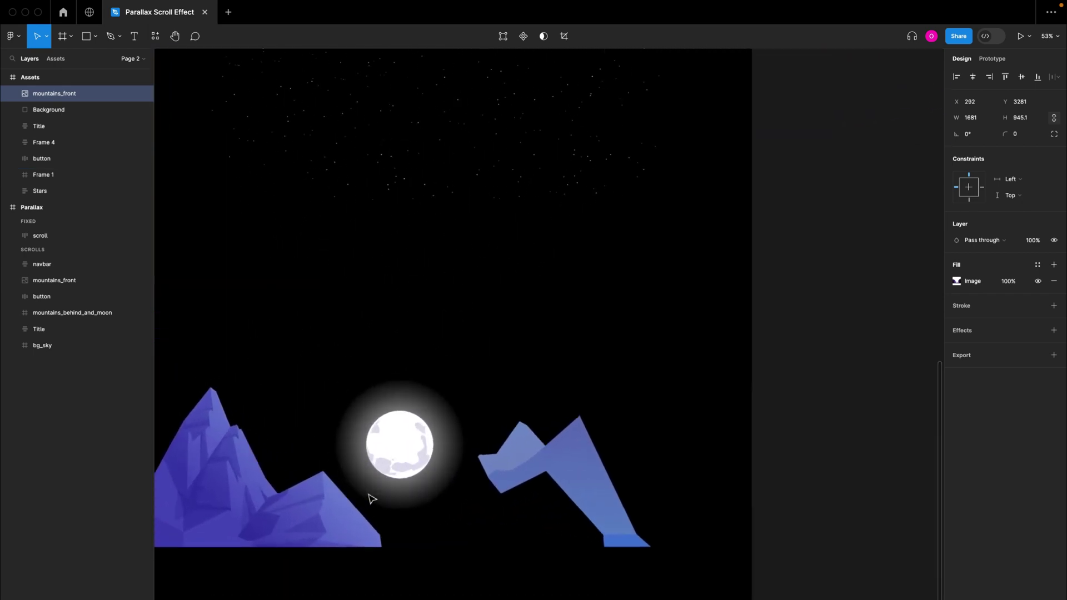
scroll(396, 488, left, 3)
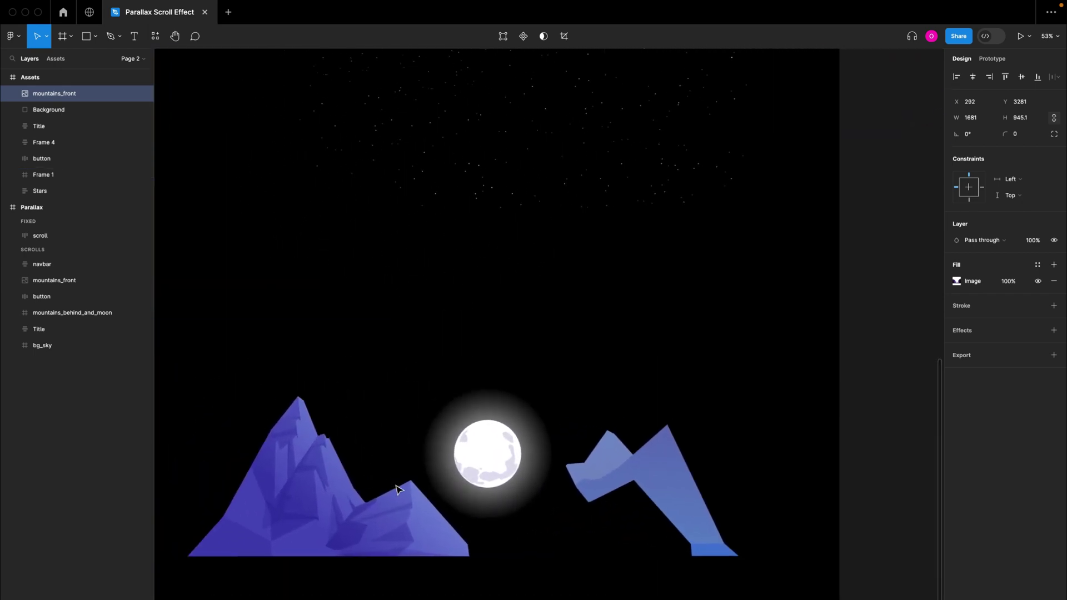
click(398, 492)
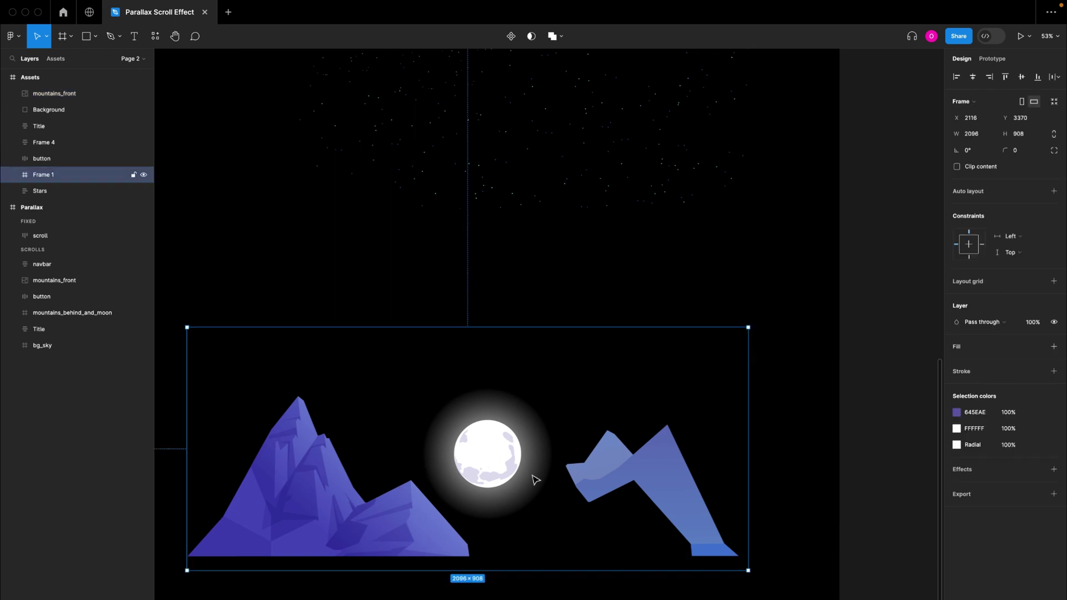
scroll(535, 479, down, 6)
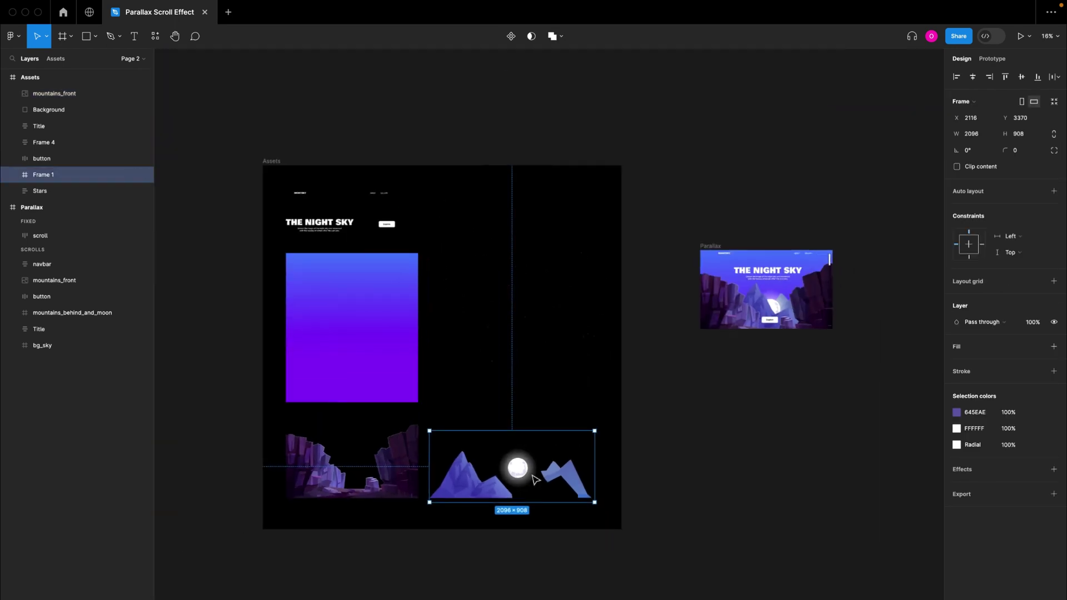
scroll(535, 479, left, 2)
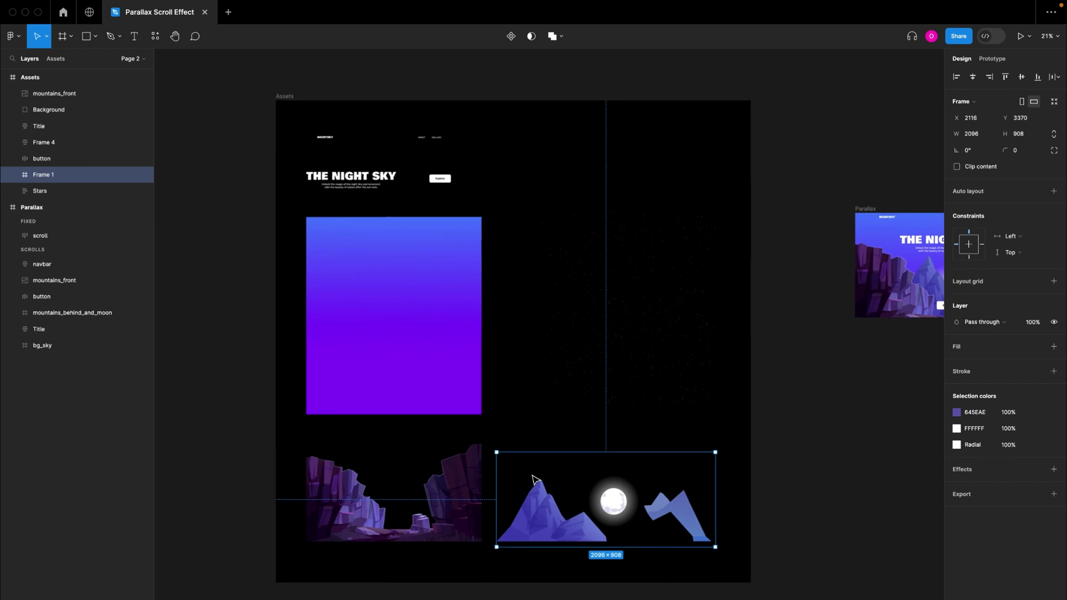
click(811, 411)
Drag the 1680 × 1000 Parallax frame right so it sits at X -190, Y -1158
scroll(800, 407, right, 2)
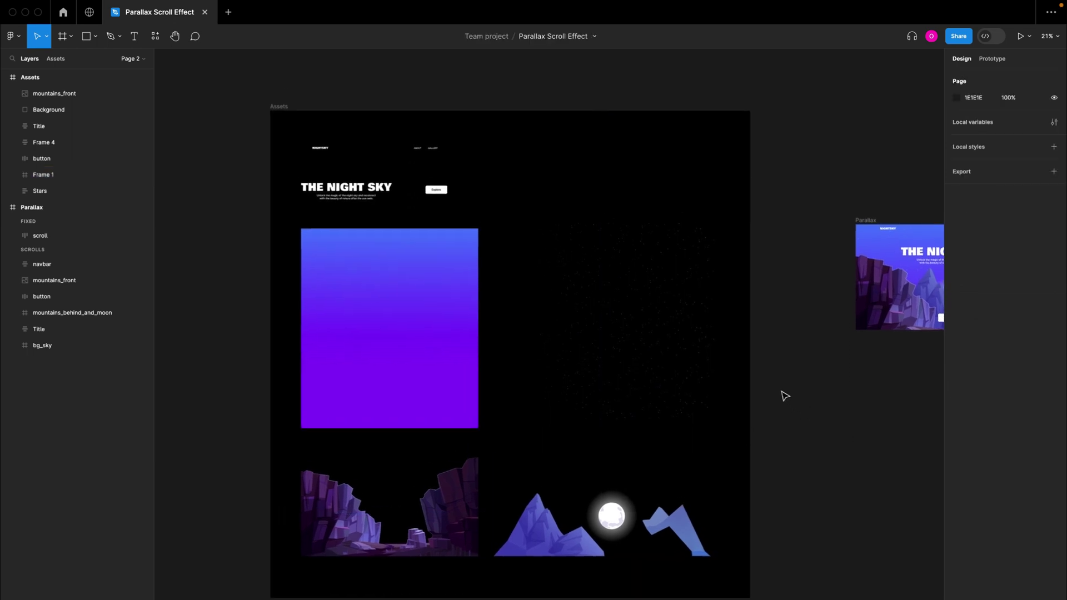
scroll(786, 396, up, 5)
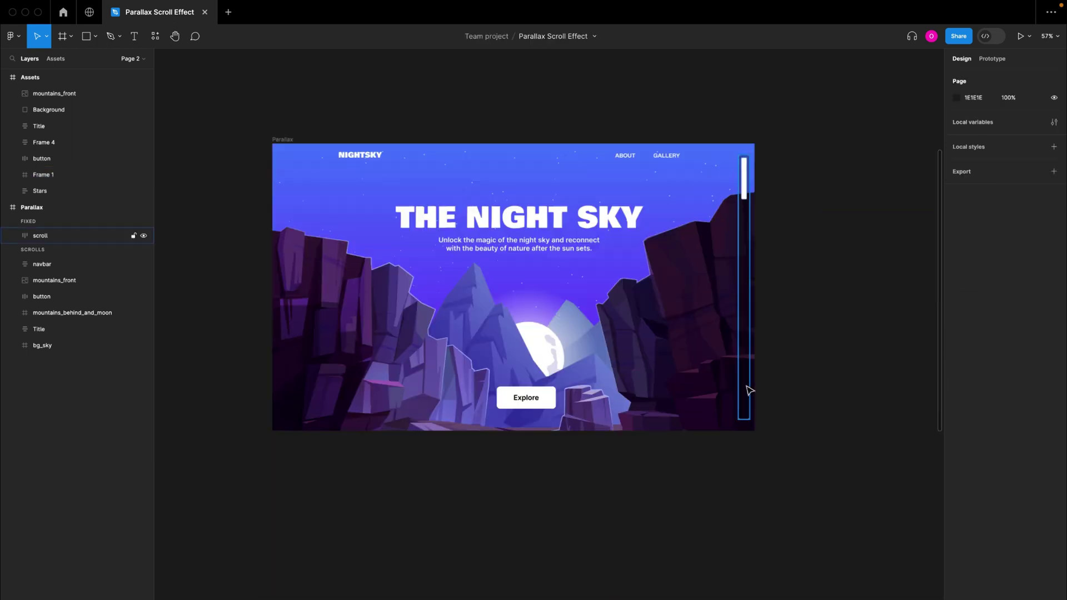
scroll(677, 377, down, 2)
scroll(622, 364, up, 3)
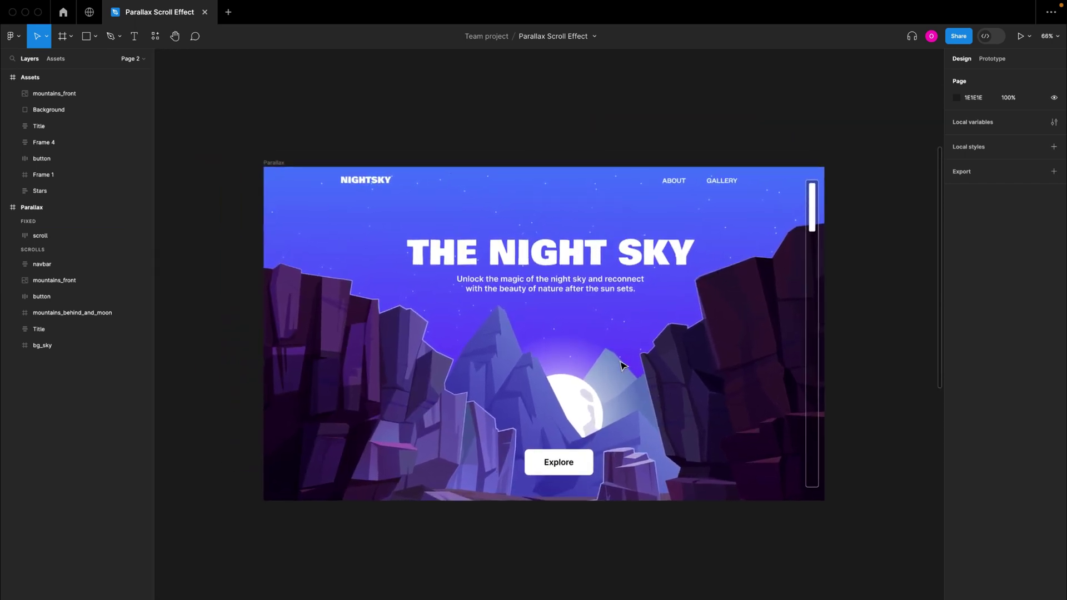
scroll(621, 364, down, 4)
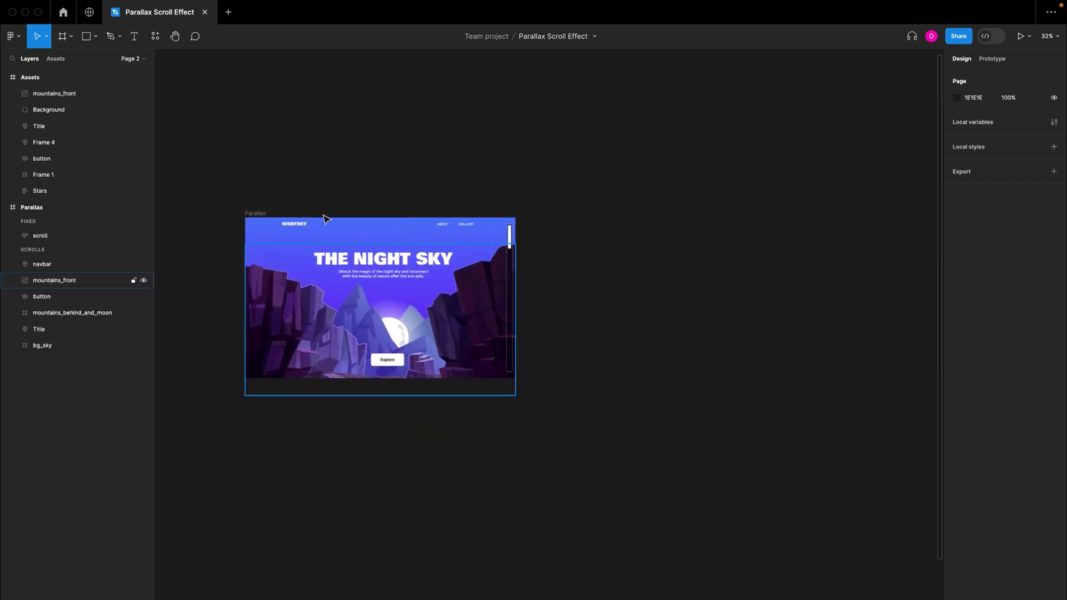
drag(269, 210, 631, 224)
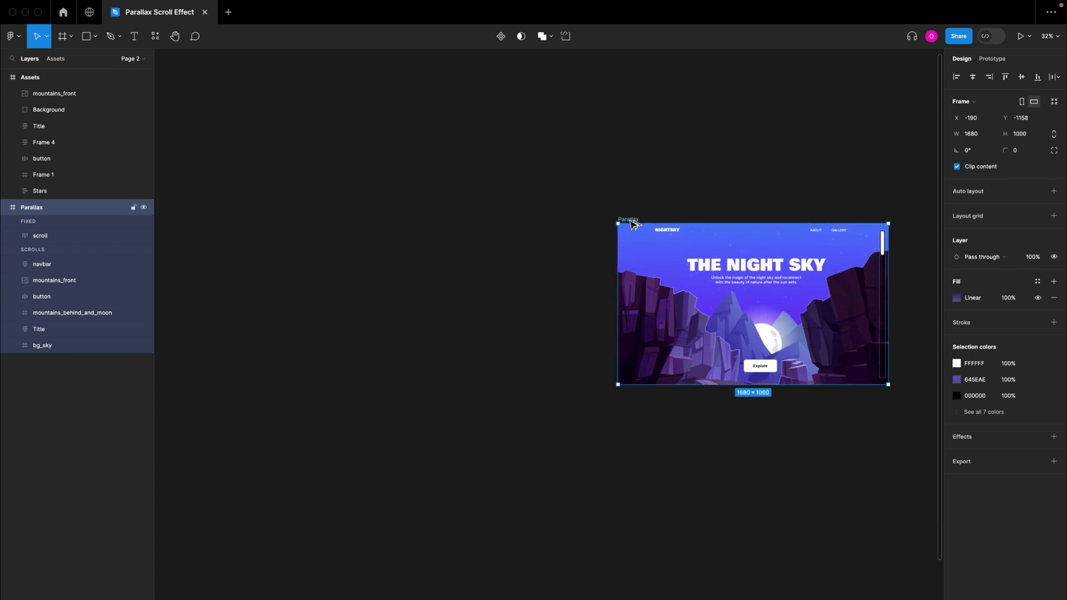
Alt-drag a copy of the Parallax frame to the left, then reselect the original right-hand frame
drag(631, 224, 274, 221)
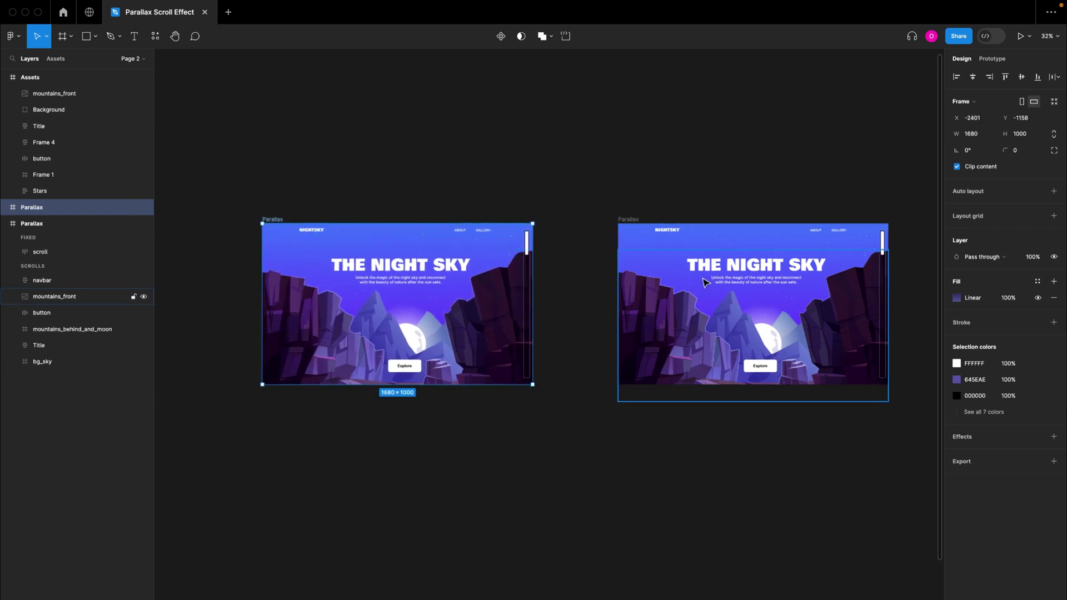
click(628, 221)
scroll(376, 269, left, 2)
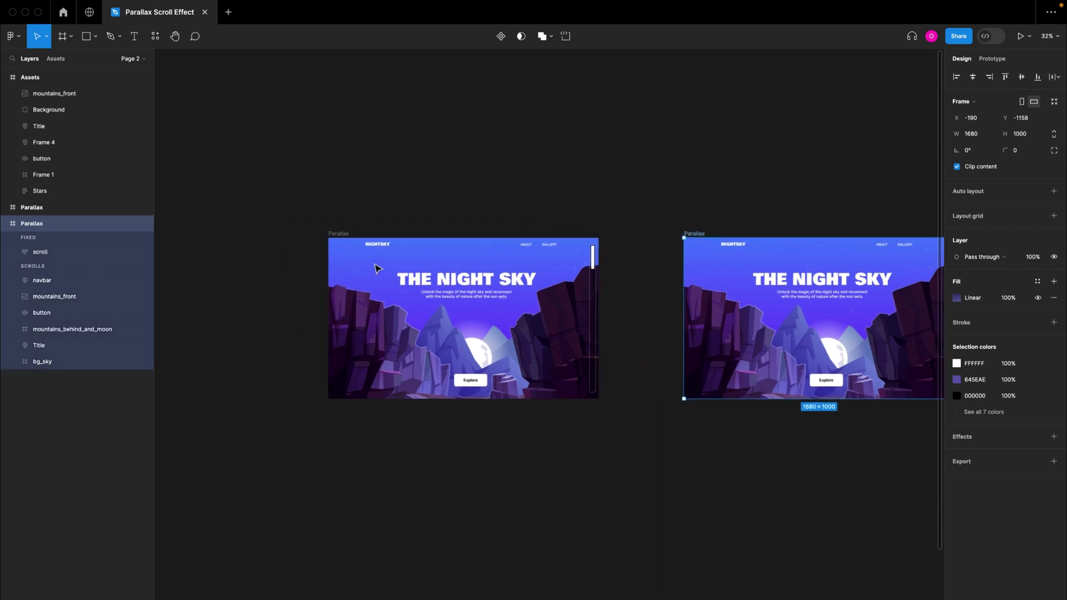
scroll(377, 269, up, 5)
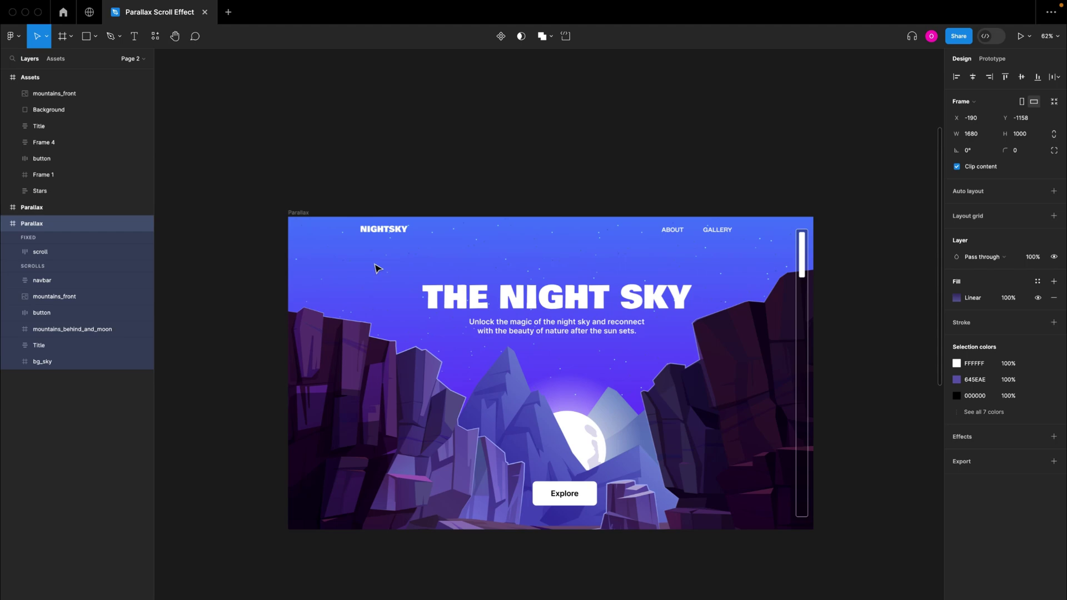
scroll(500, 302, right, 10)
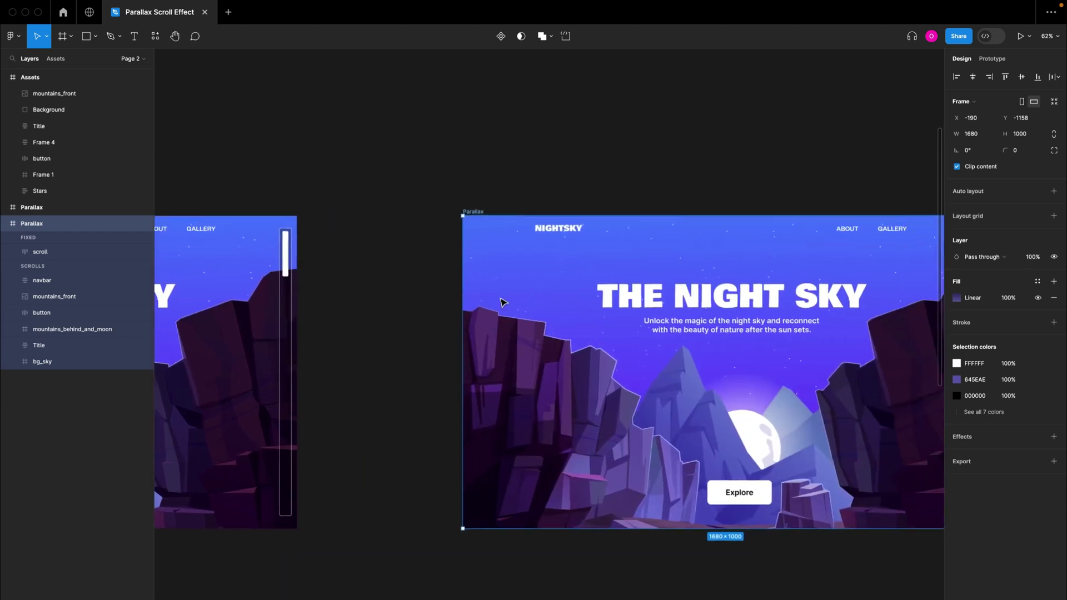
scroll(502, 301, right, 2)
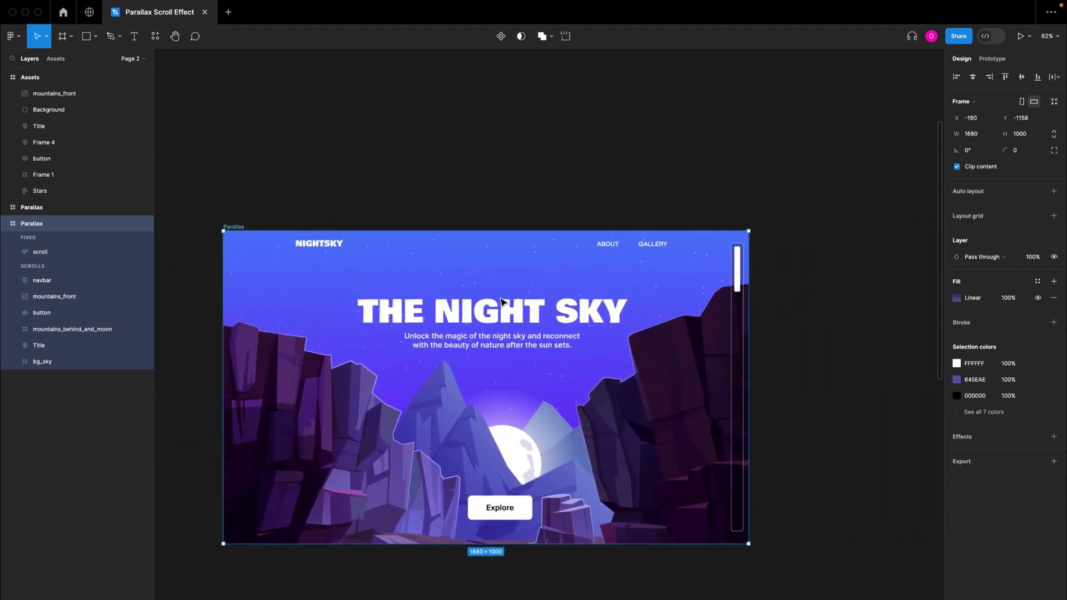
scroll(500, 301, left, 12)
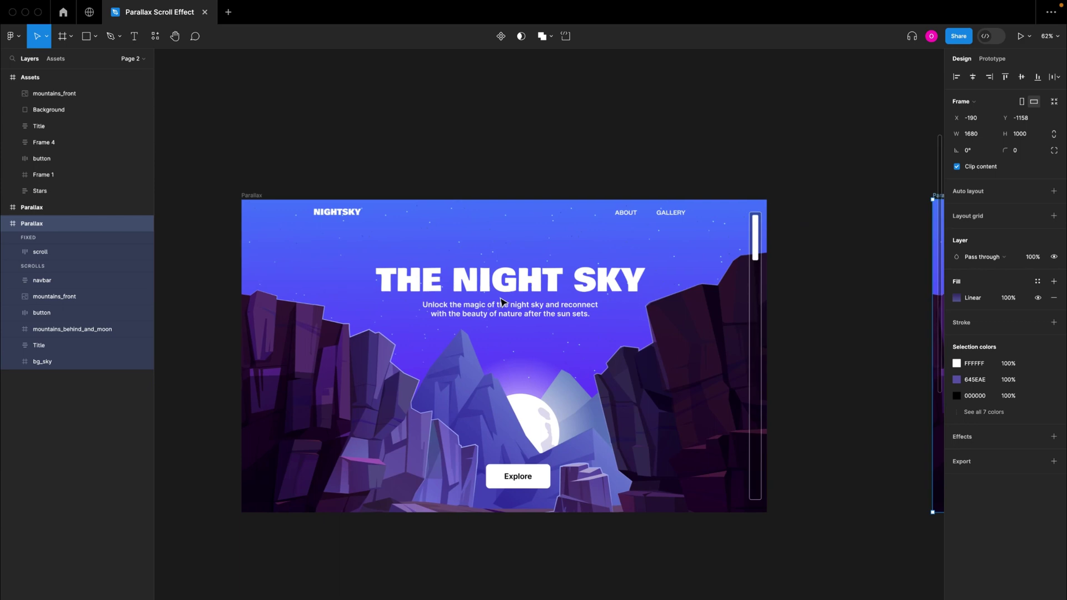
scroll(501, 302, right, 2)
scroll(422, 300, down, 3)
scroll(576, 222, right, 4)
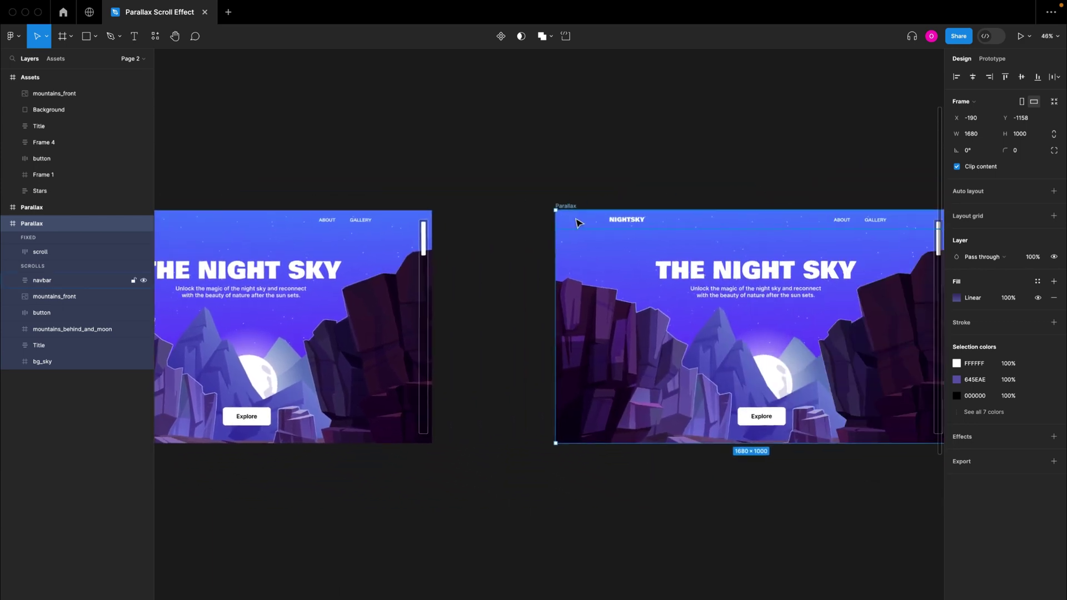
scroll(576, 222, right, 4)
scroll(576, 222, down, 1)
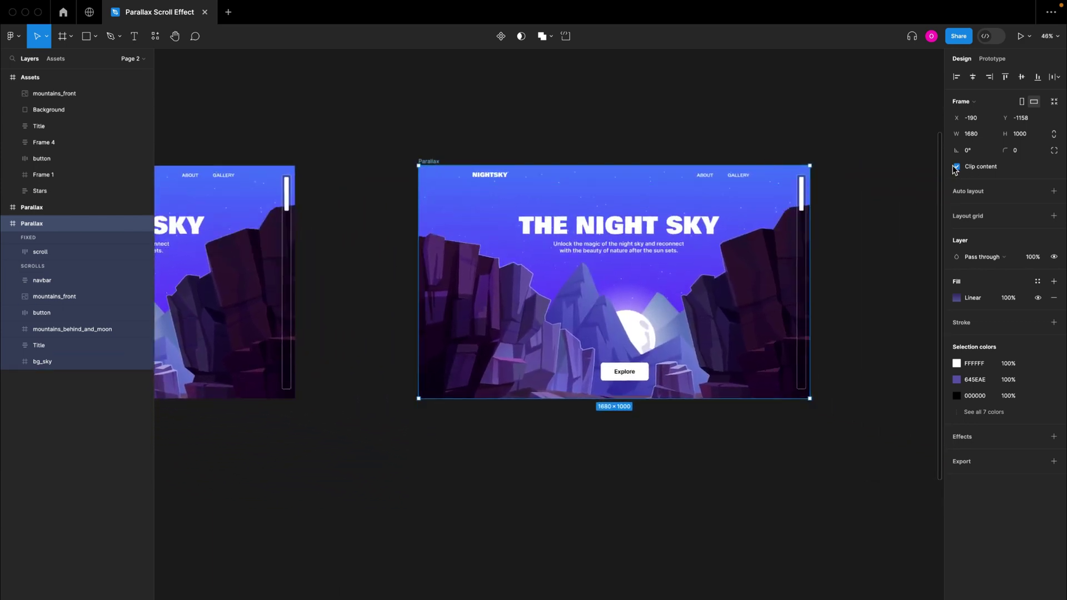
Uncheck Clip content on the left Parallax frame so its overflowing content shows
click(956, 167)
scroll(822, 328, down, 2)
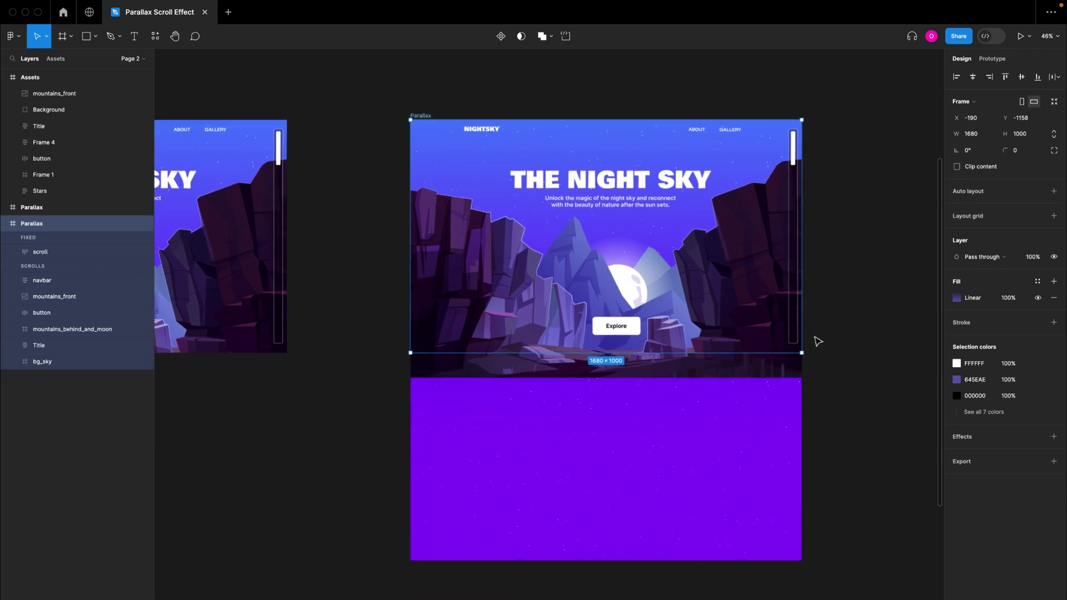
click(773, 405)
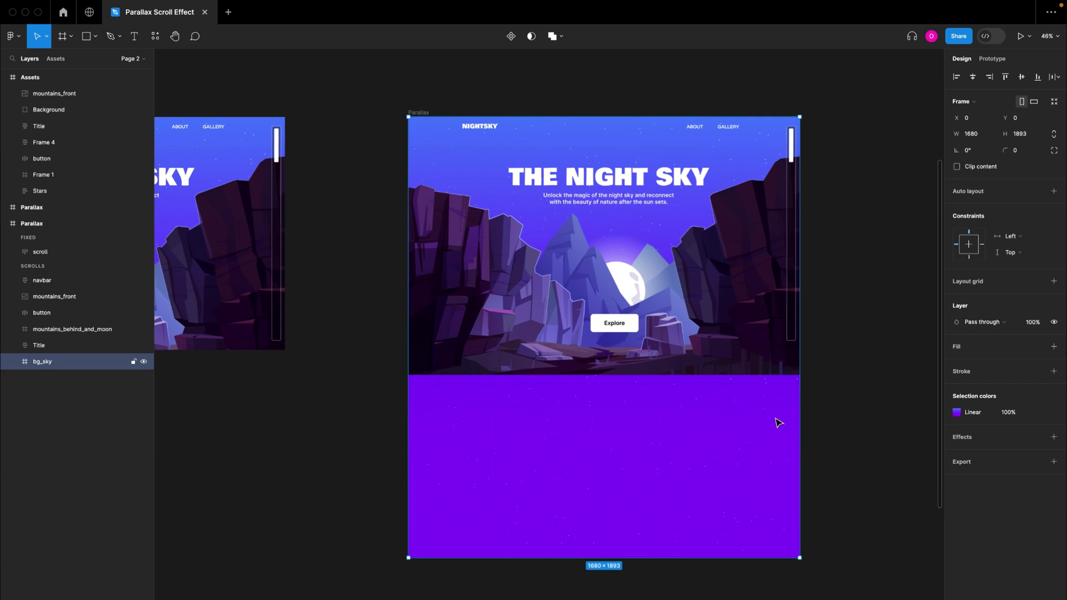
scroll(778, 423, down, 3)
scroll(777, 424, left, 2)
scroll(664, 401, left, 2)
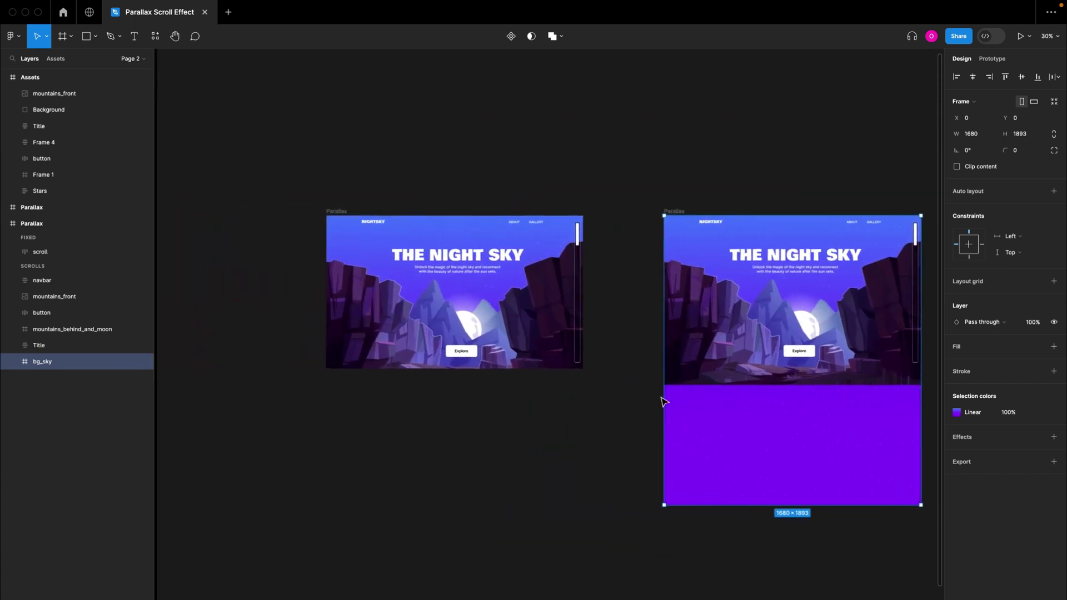
click(350, 212)
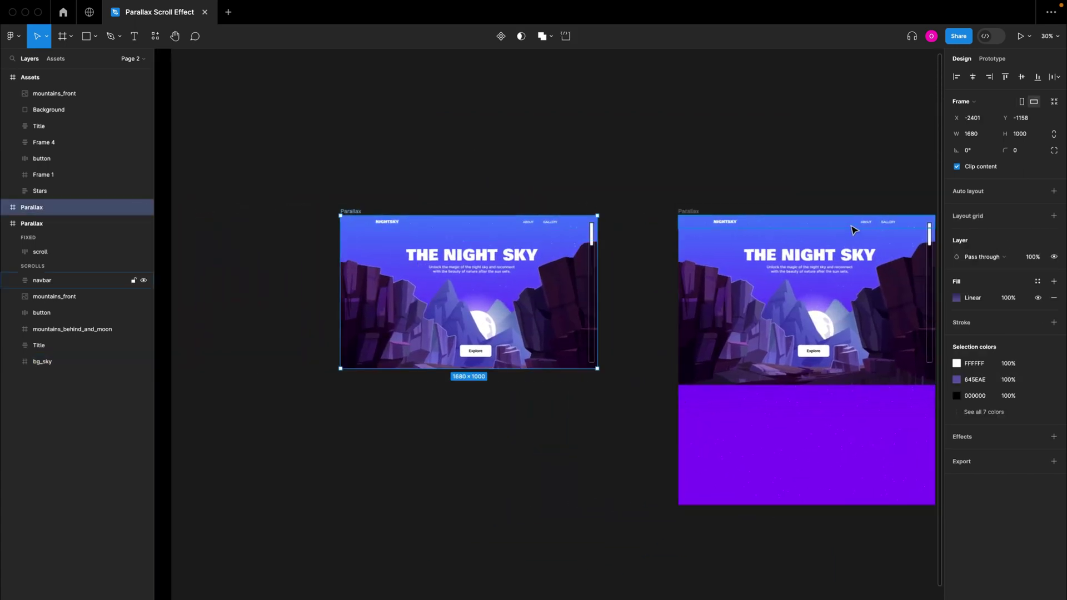
click(957, 166)
Collapse the other Parallax frame's layers and expand the left frame's layers
scroll(496, 342, left, 1)
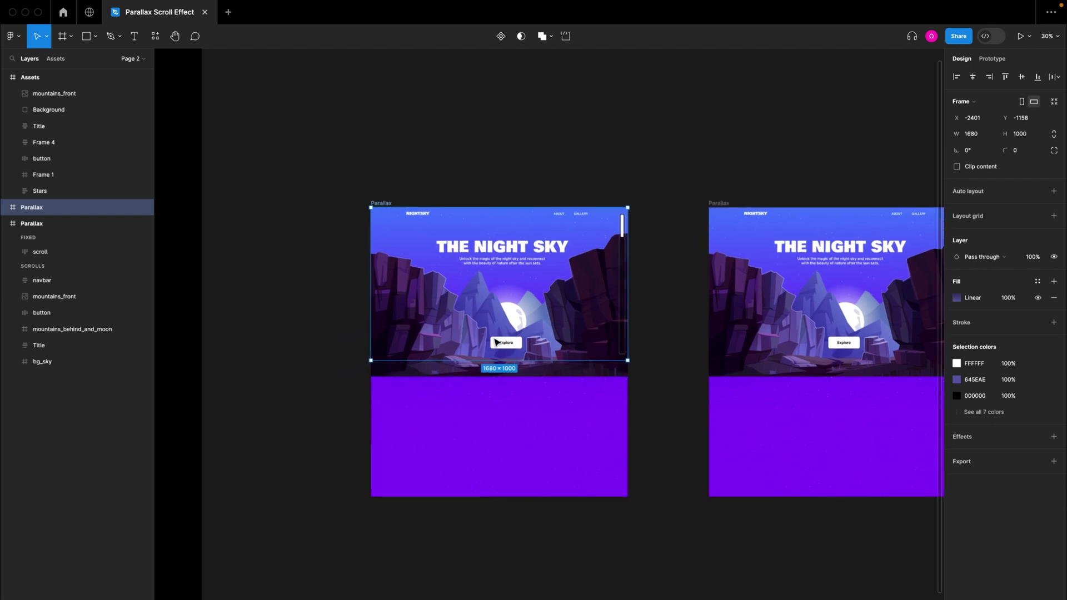
scroll(496, 343, up, 4)
scroll(496, 342, up, 1)
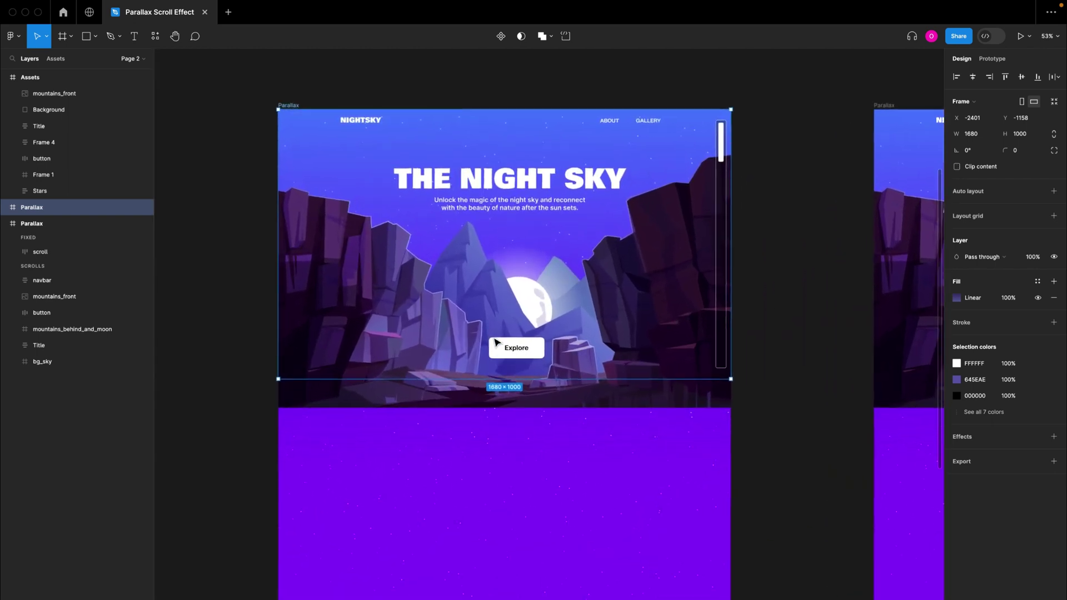
scroll(496, 343, up, 1)
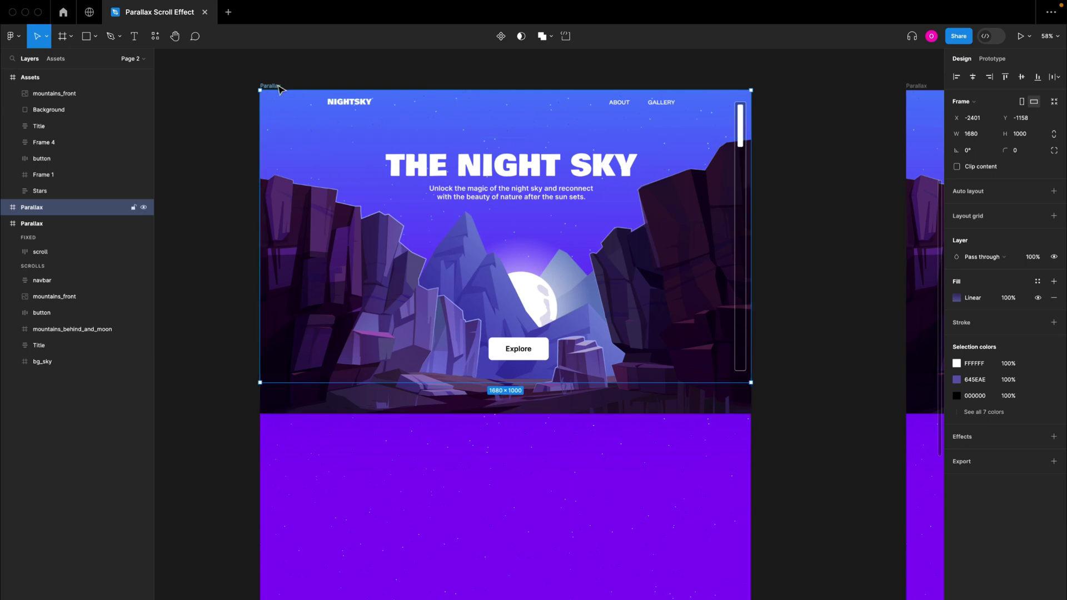
click(5, 224)
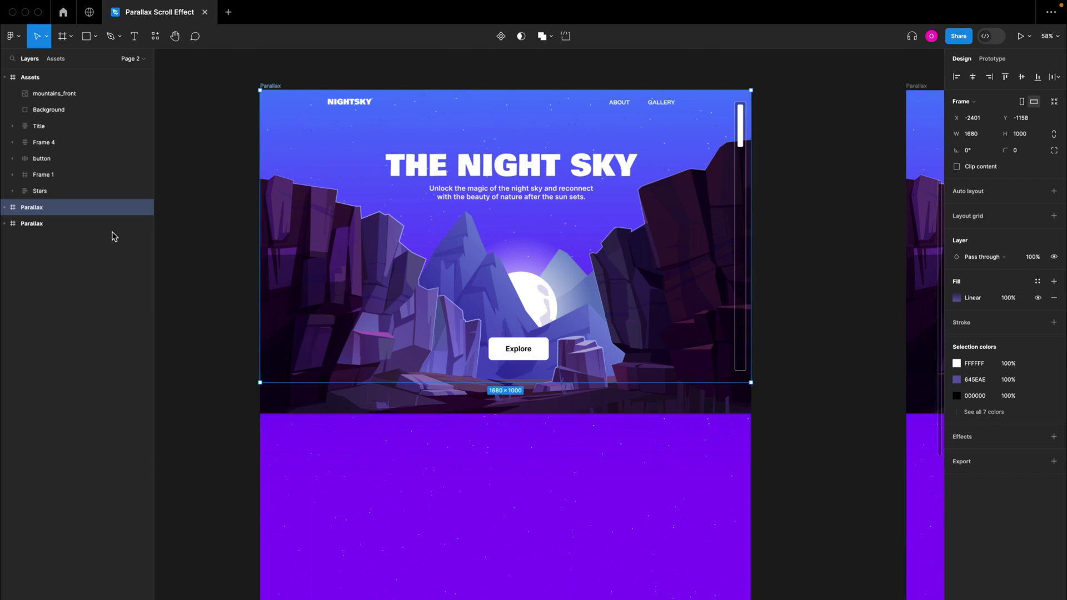
click(9, 209)
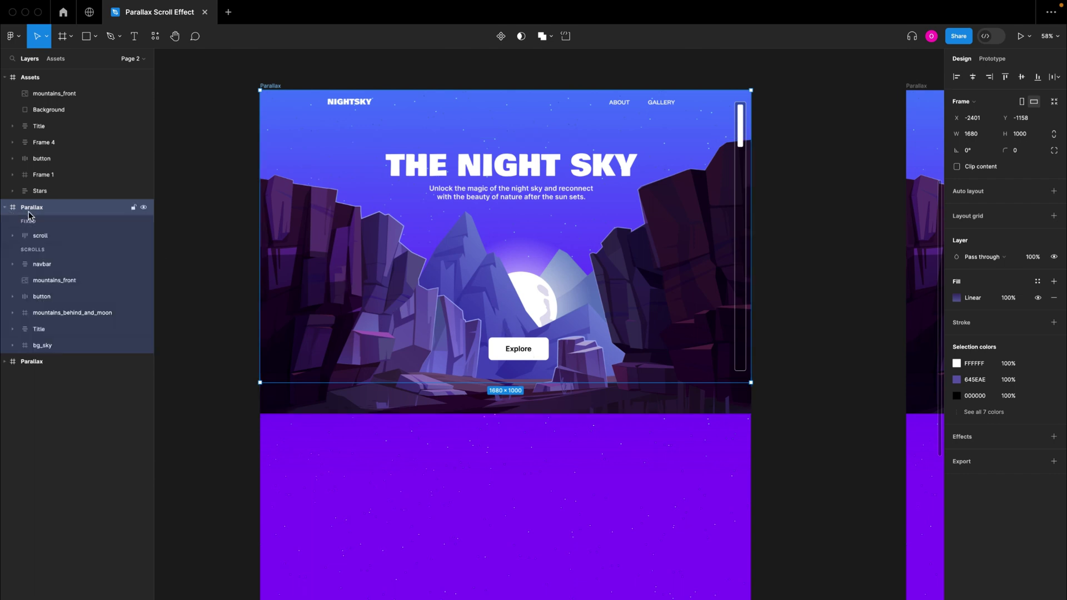
Select the Explore button and drag it slightly lower in the hero
double_click(525, 354)
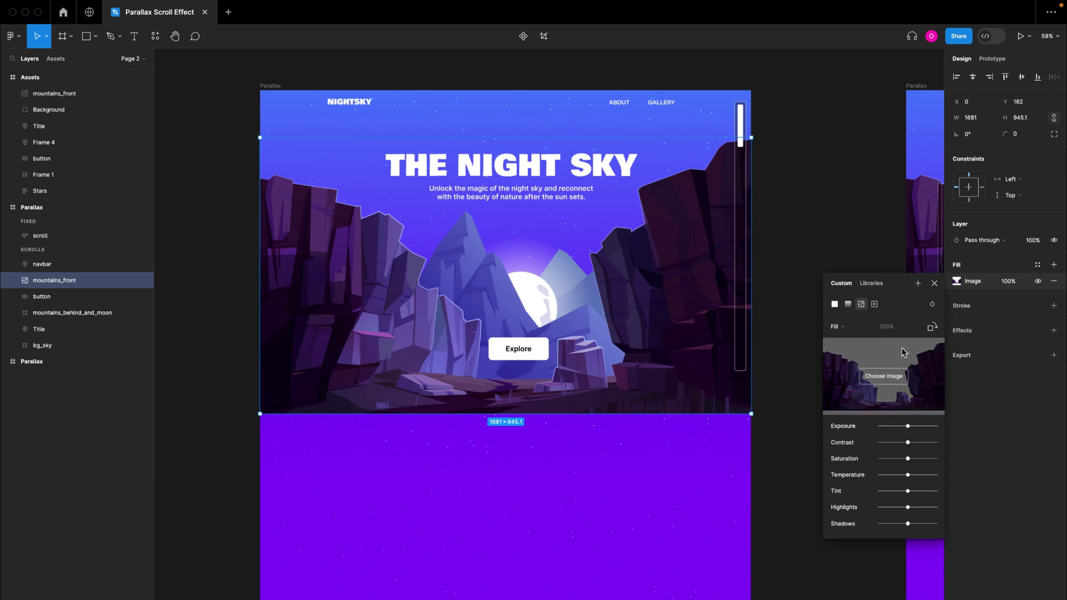
click(934, 283)
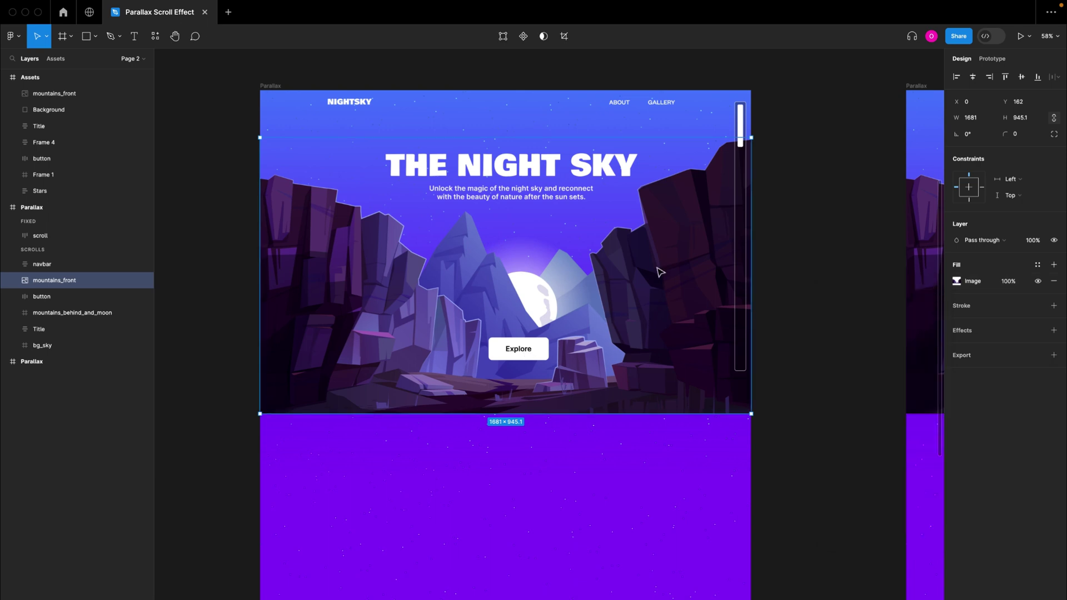
click(49, 296)
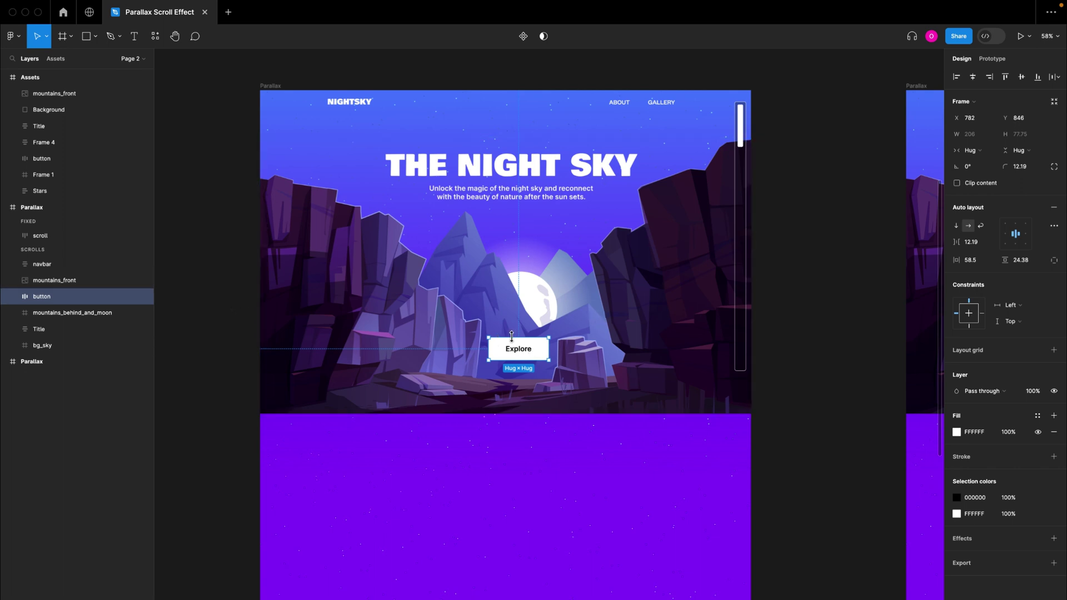
drag(512, 336, 514, 343)
drag(514, 341, 513, 343)
Set the Explore button's Y position to 900, then to 1000
click(1025, 118)
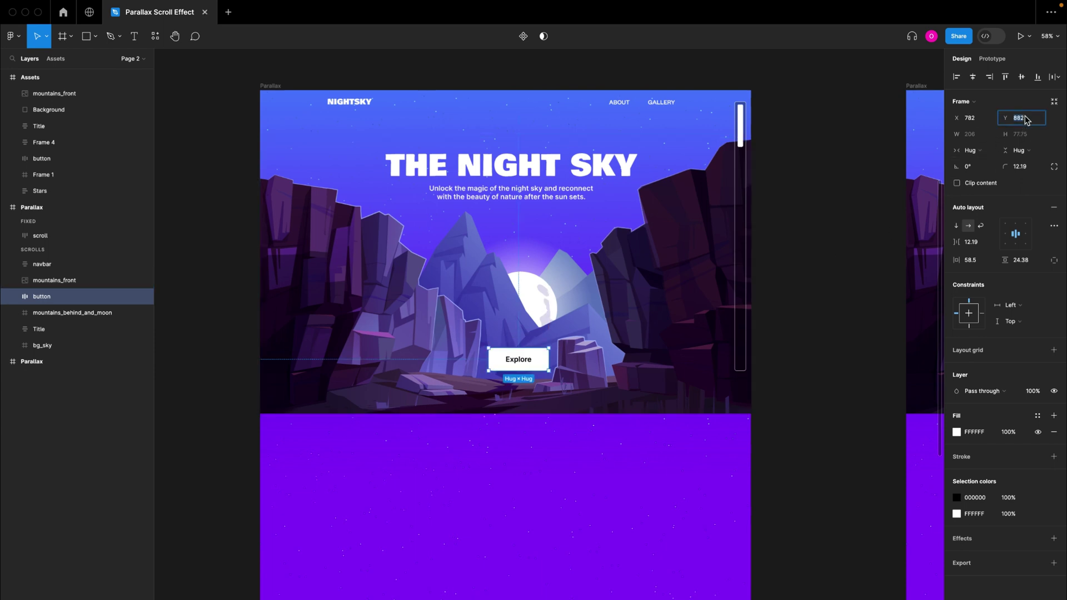
text(900)
key(Return)
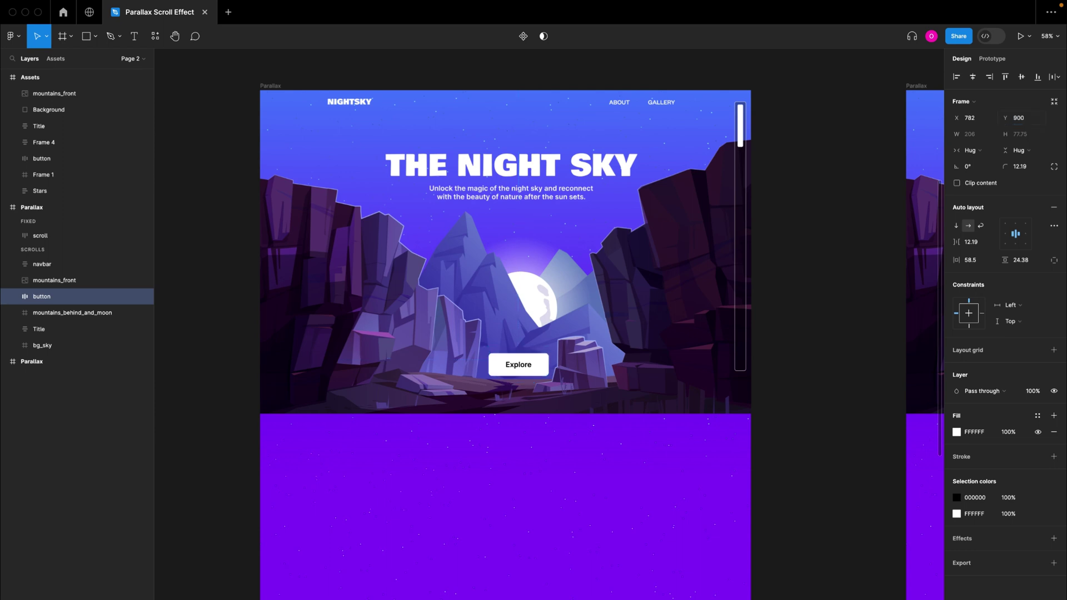
click(1030, 119)
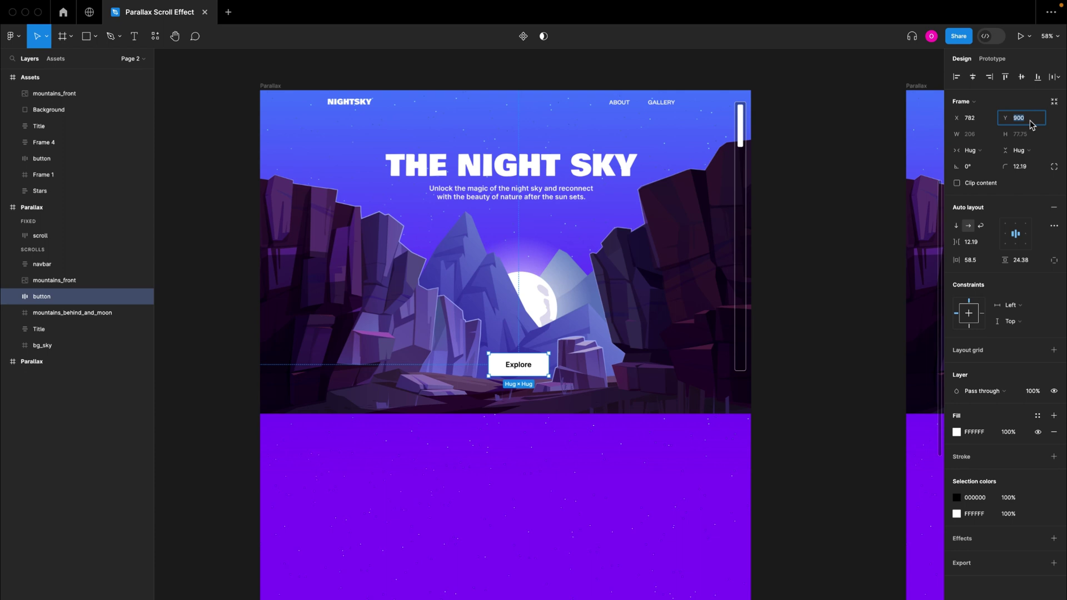
text(10)
key(Return)
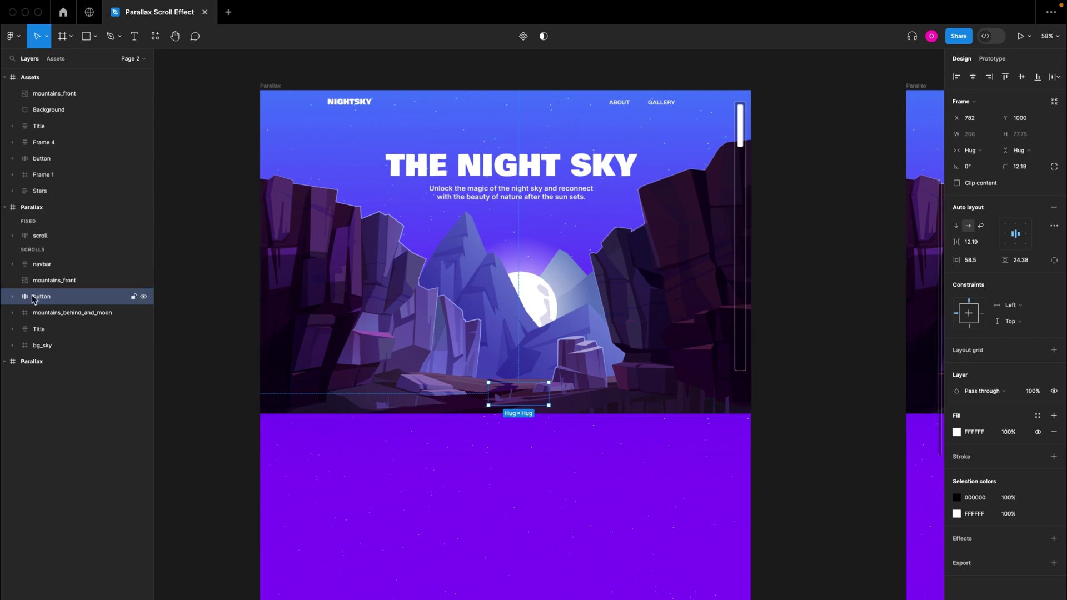
click(39, 279)
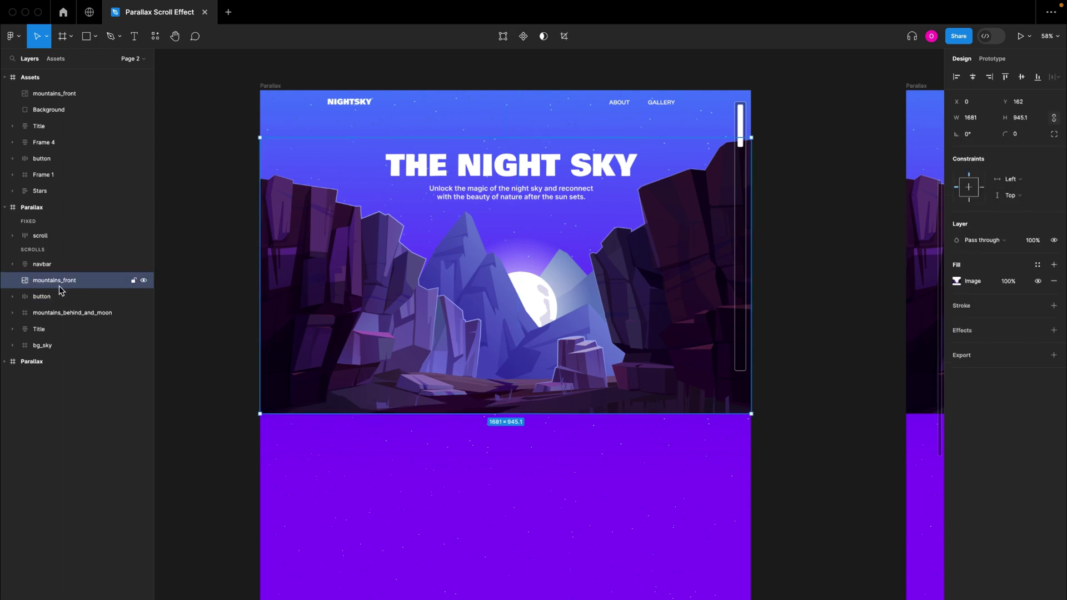
click(144, 282)
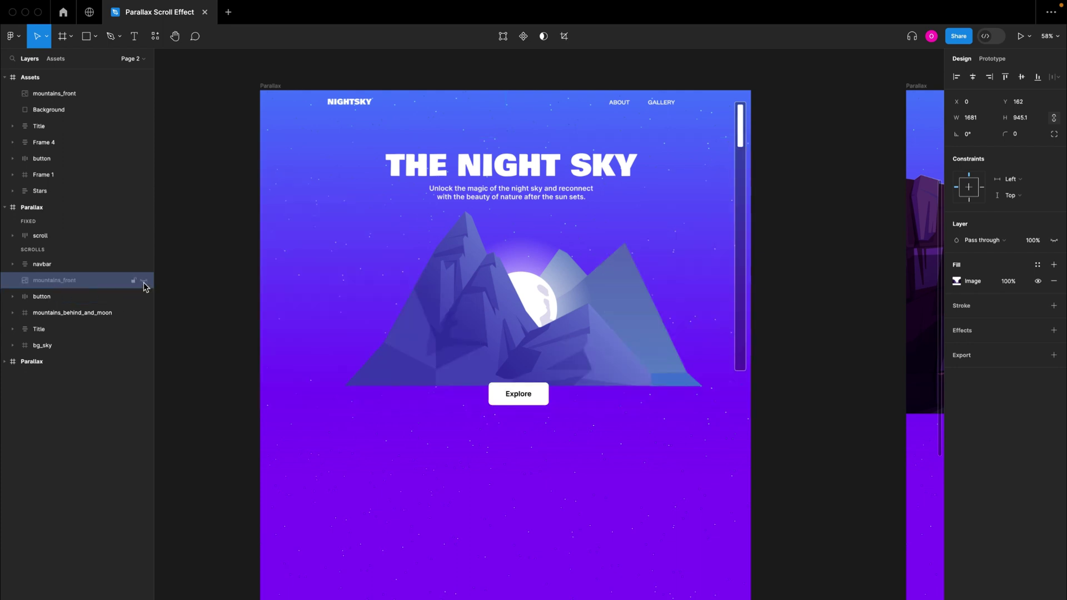
click(143, 282)
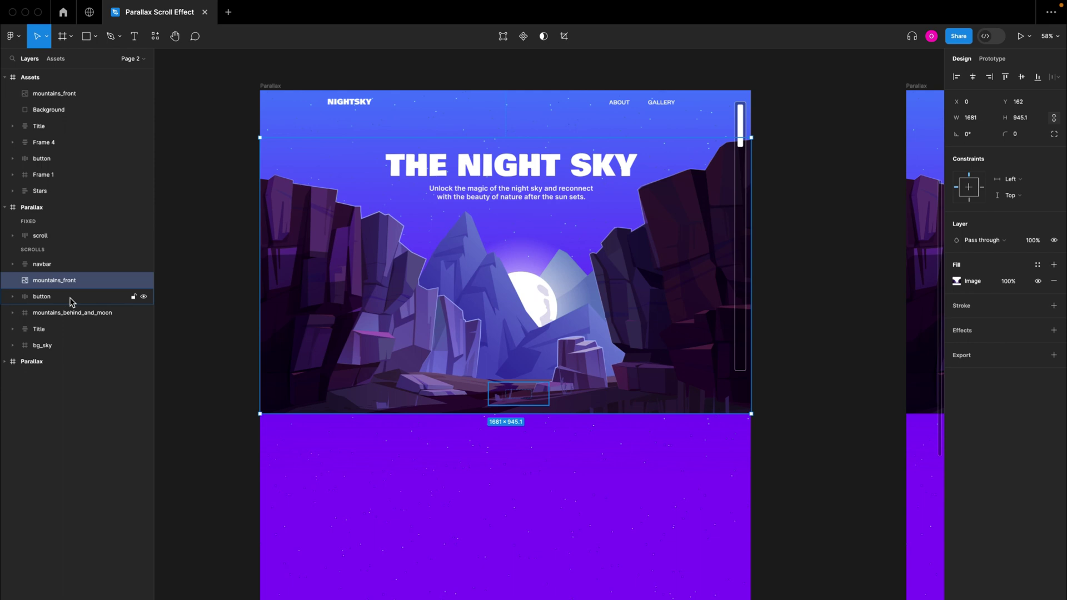
click(70, 301)
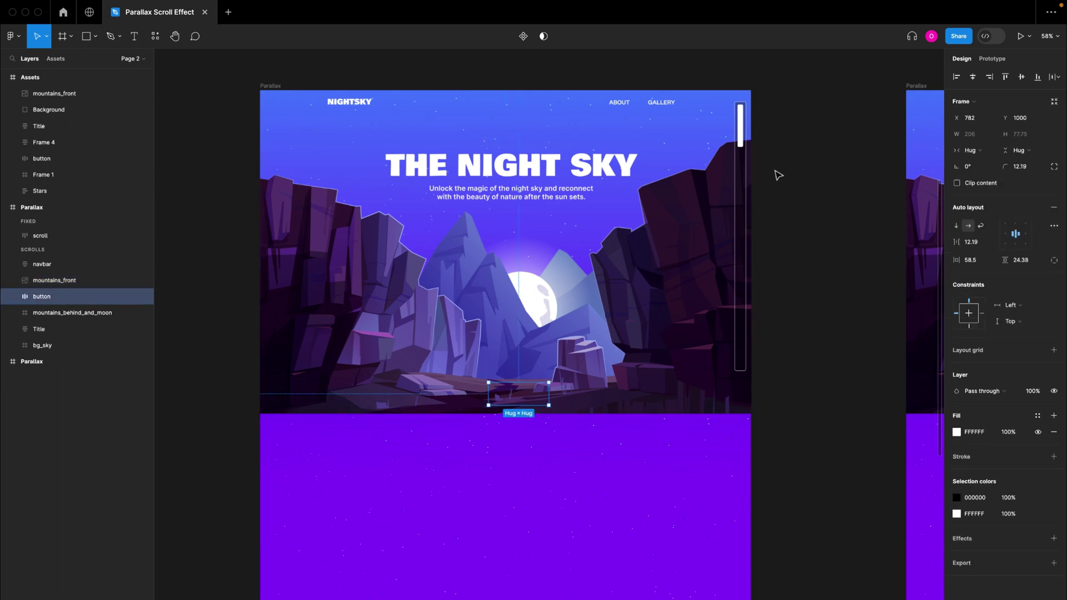
Select Rectangle 3, the white 19 × 145 scroll thumb inside the left frame's scroll bar
scroll(774, 172, down, 3)
scroll(776, 172, down, 1)
scroll(776, 172, right, 3)
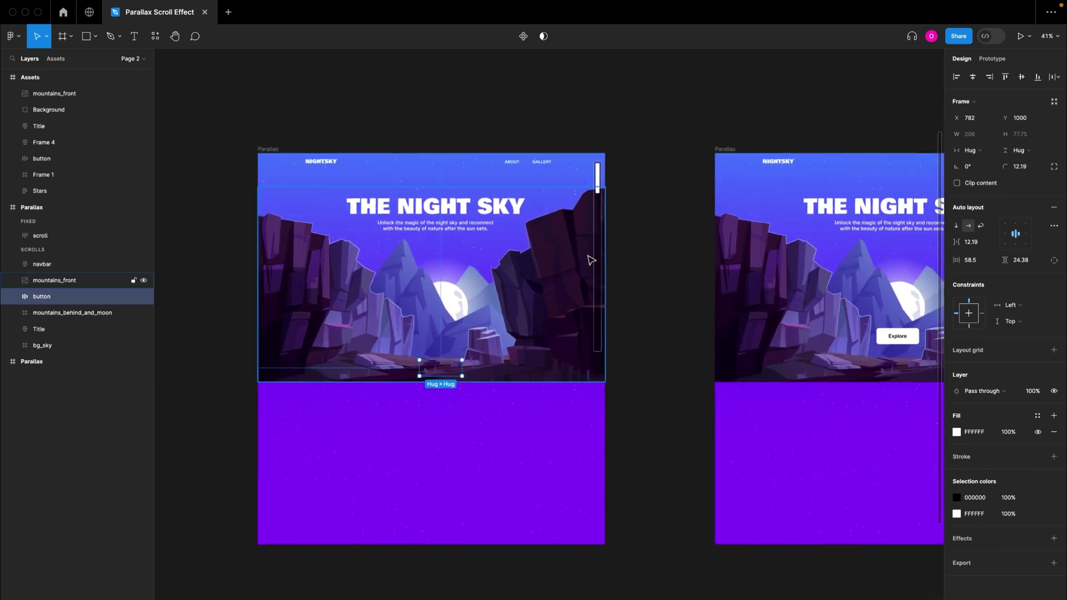
scroll(588, 259, right, 2)
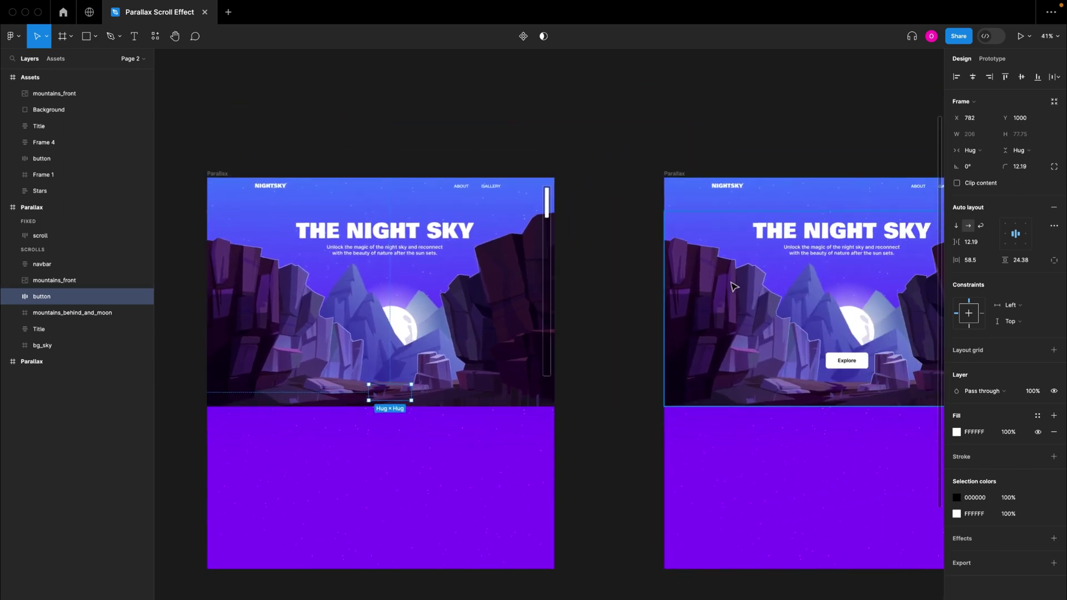
scroll(802, 288, right, 3)
scroll(592, 285, up, 5)
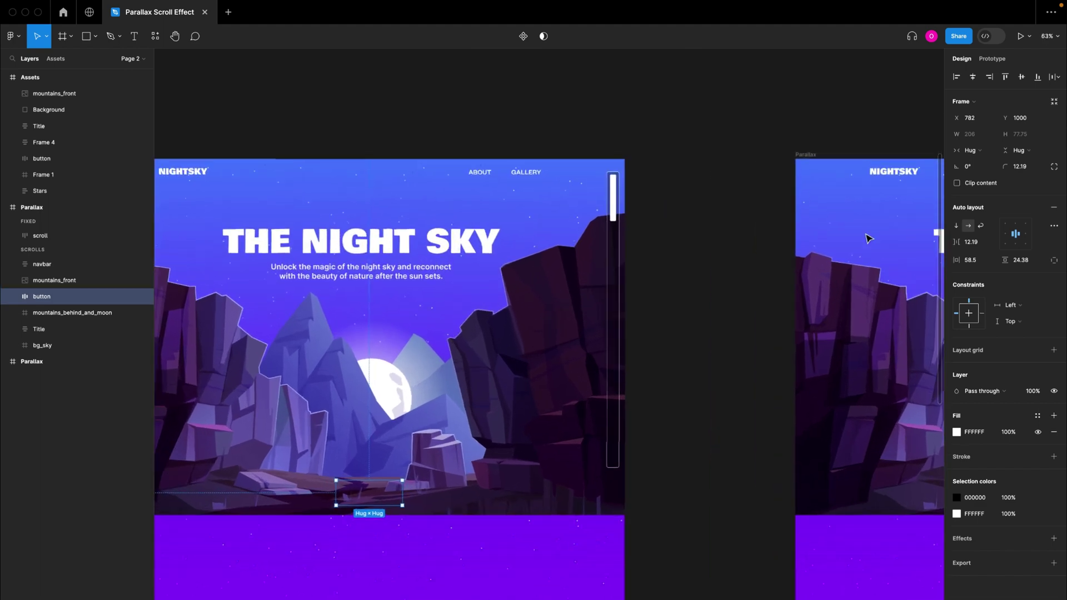
click(614, 205)
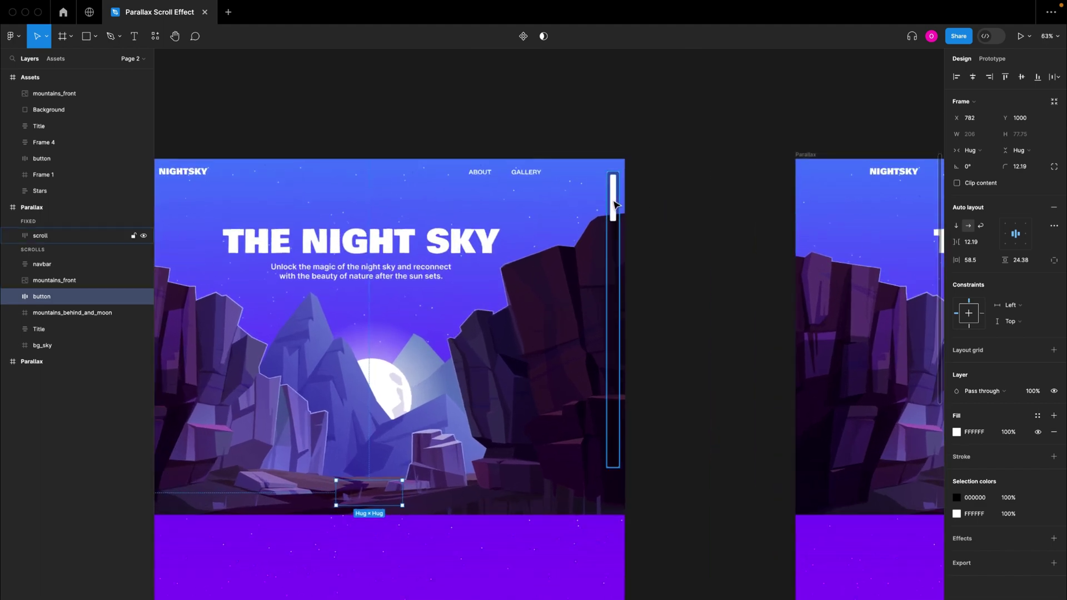
scroll(614, 206, up, 6)
scroll(615, 207, down, 6)
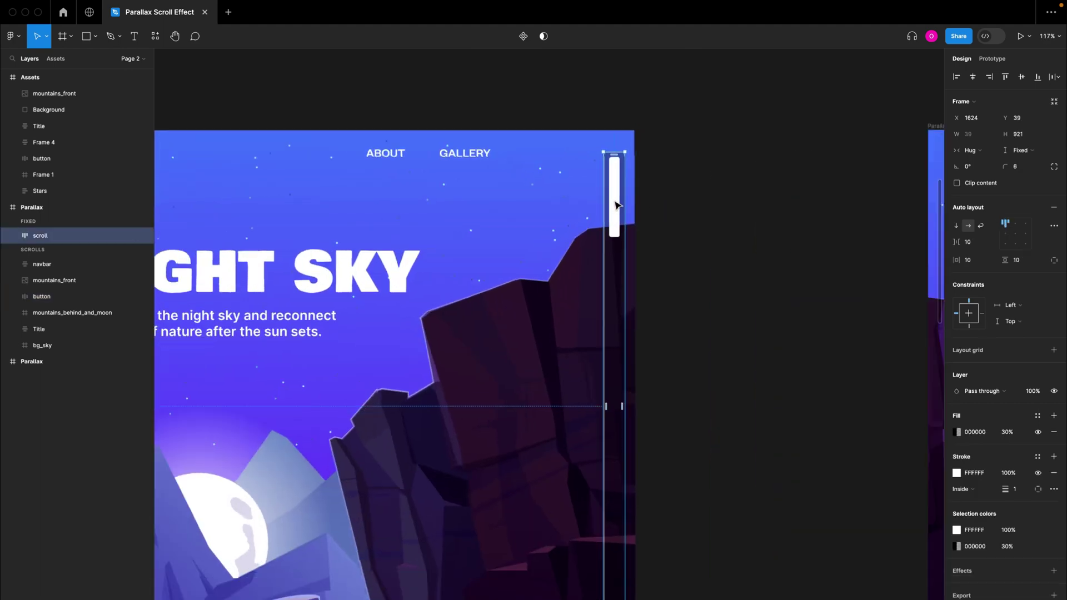
double_click(616, 206)
scroll(614, 205, up, 6)
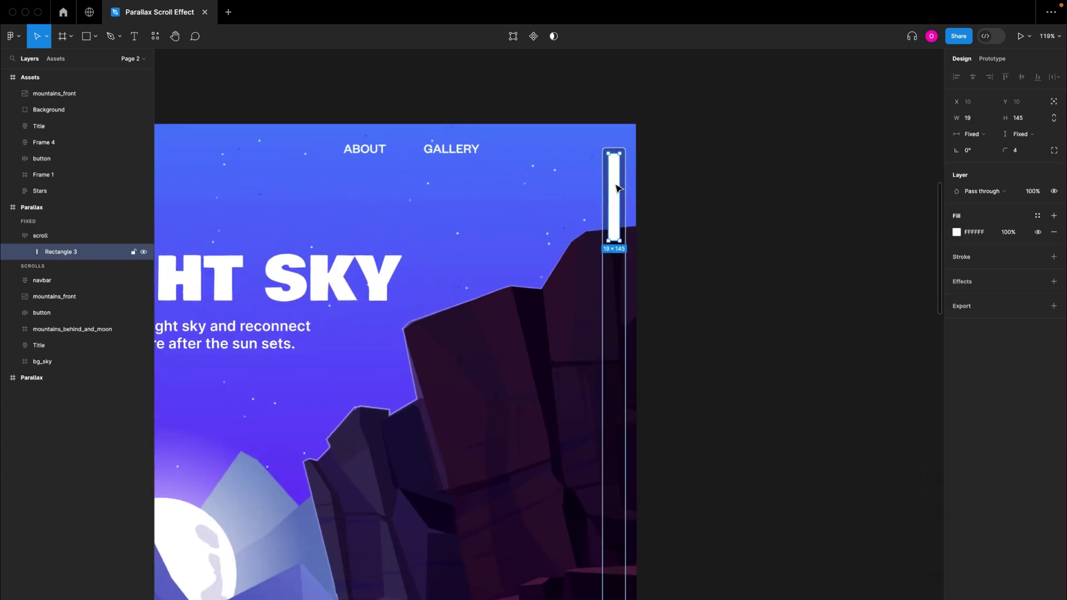
Add a new interaction to the scroll thumb with an On drag trigger
click(991, 59)
scroll(889, 128, right, 2)
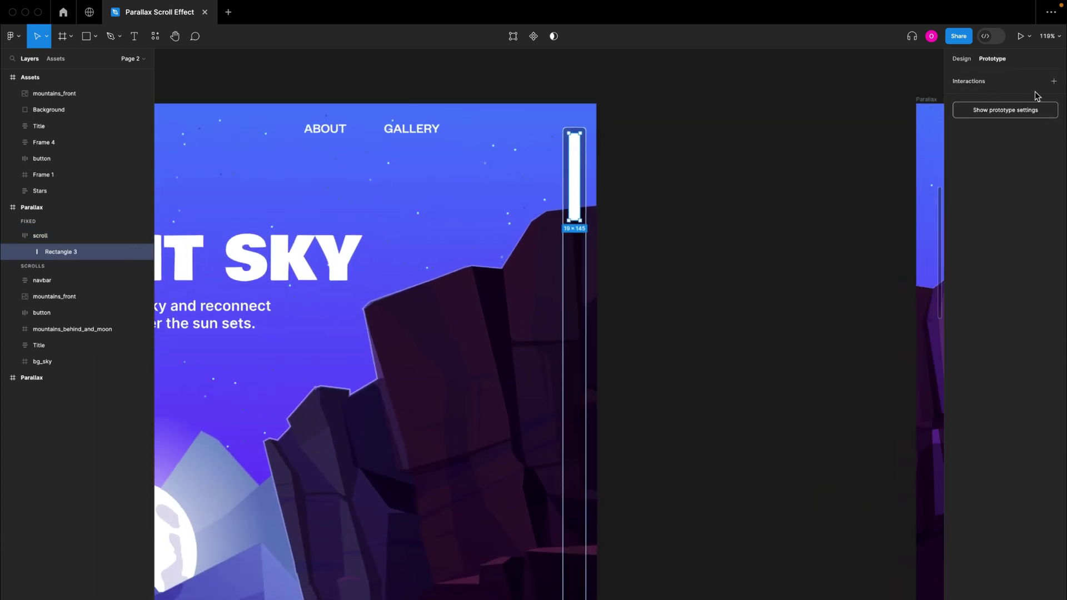
click(1053, 81)
click(850, 98)
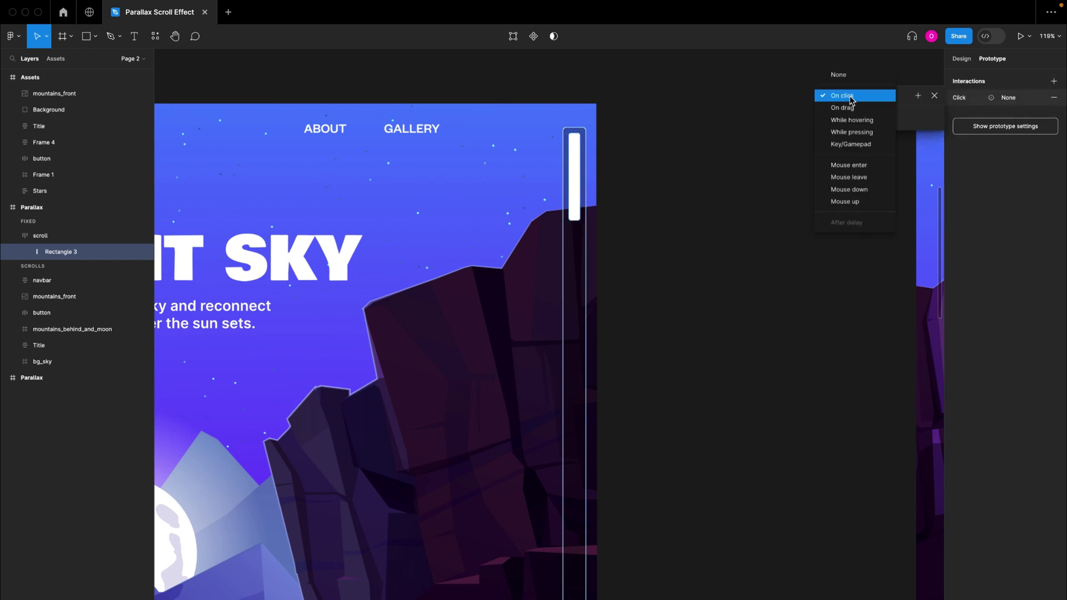
click(851, 108)
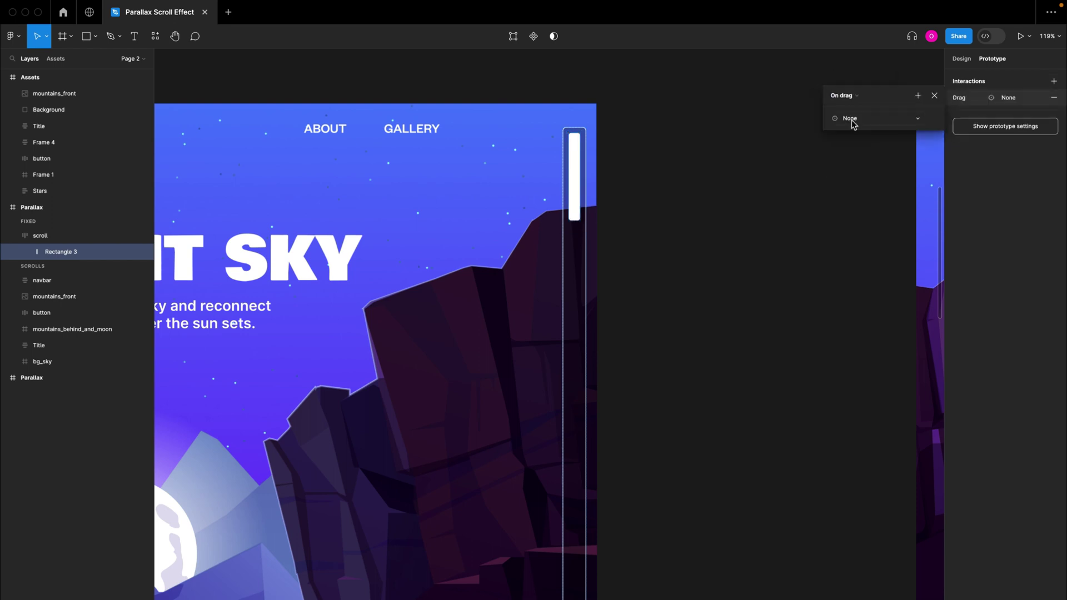
Make it Navigate to the right Parallax frame with Smart animate, Ease out, 300ms
click(852, 123)
click(861, 140)
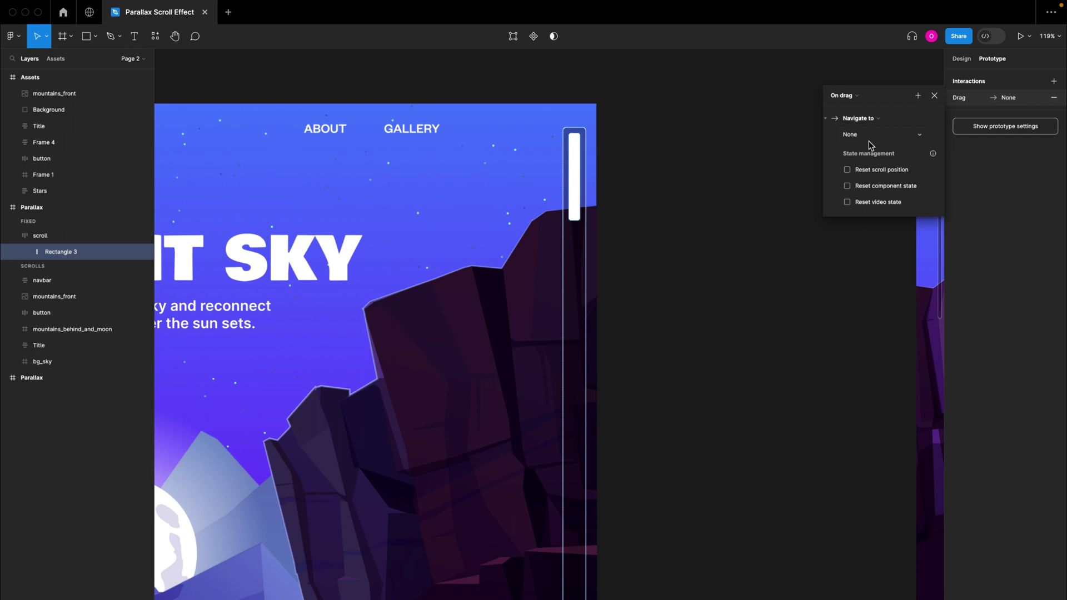
click(869, 139)
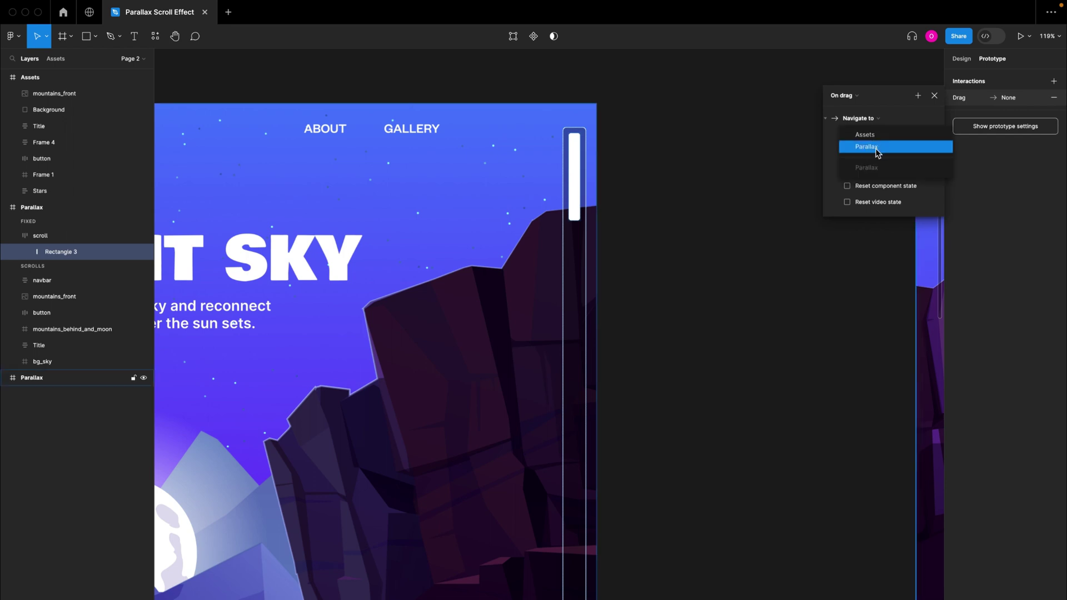
click(876, 147)
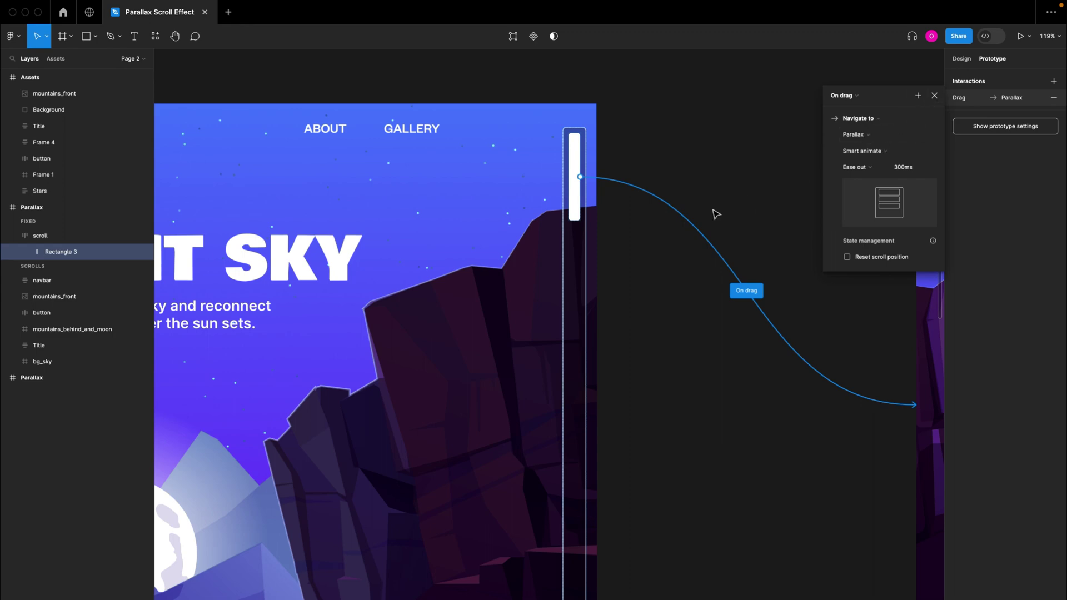
scroll(716, 214, down, 5)
scroll(666, 228, right, 3)
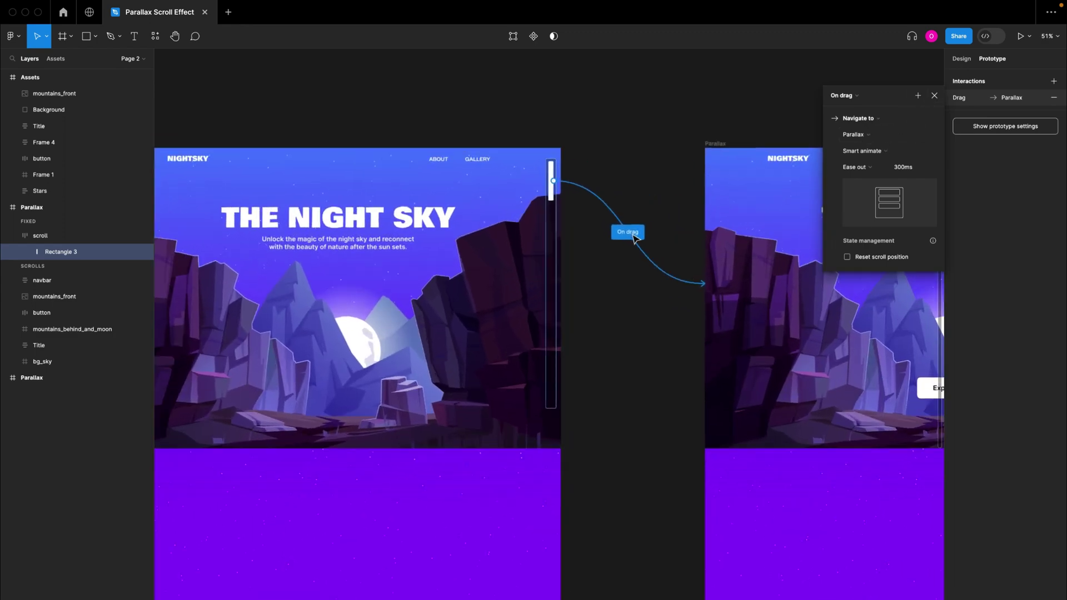
scroll(635, 237, right, 10)
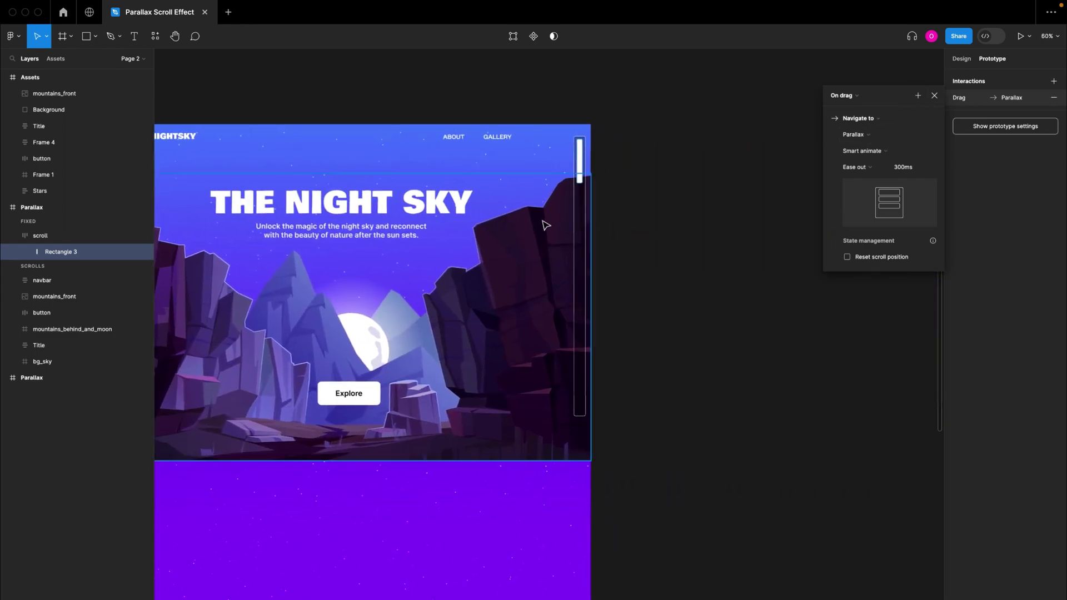
scroll(543, 225, left, 4)
scroll(544, 225, left, 4)
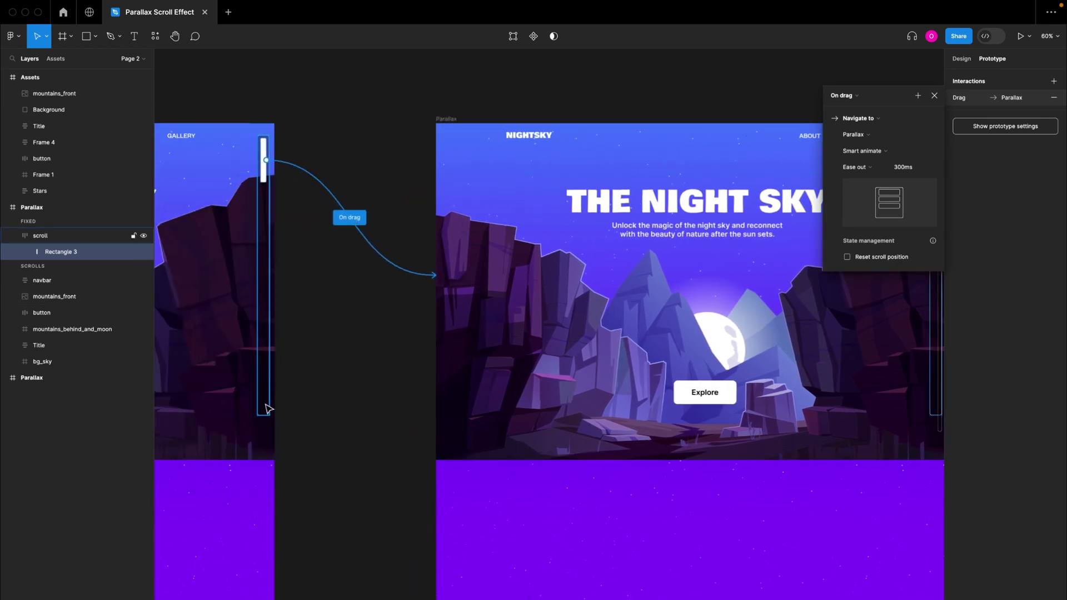
scroll(644, 341, right, 6)
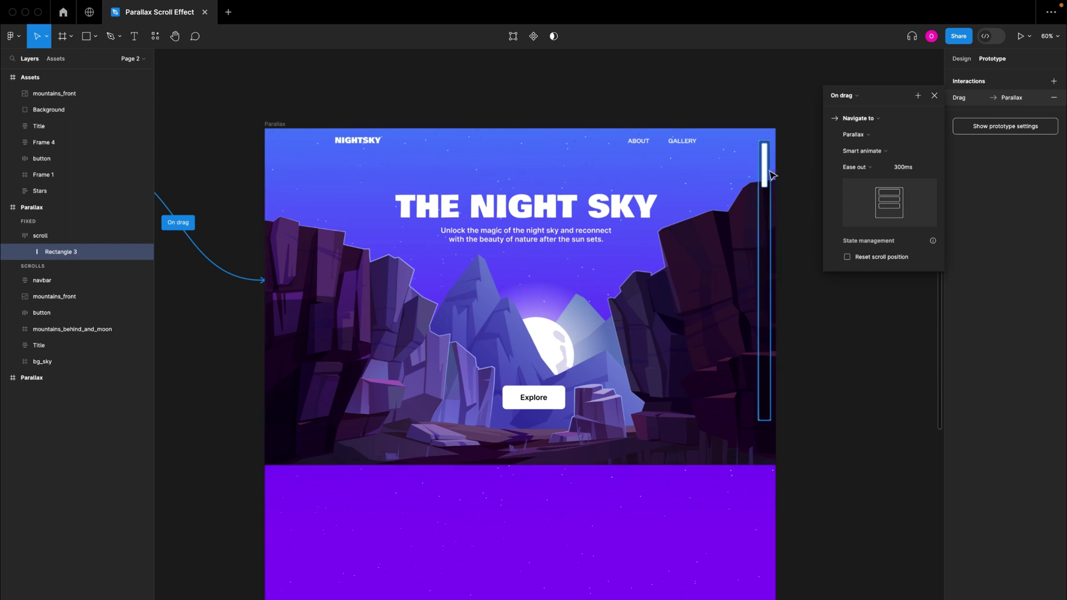
Set the right frame's scroll bar Auto layout alignment to bottom left, moving the thumb down
click(766, 170)
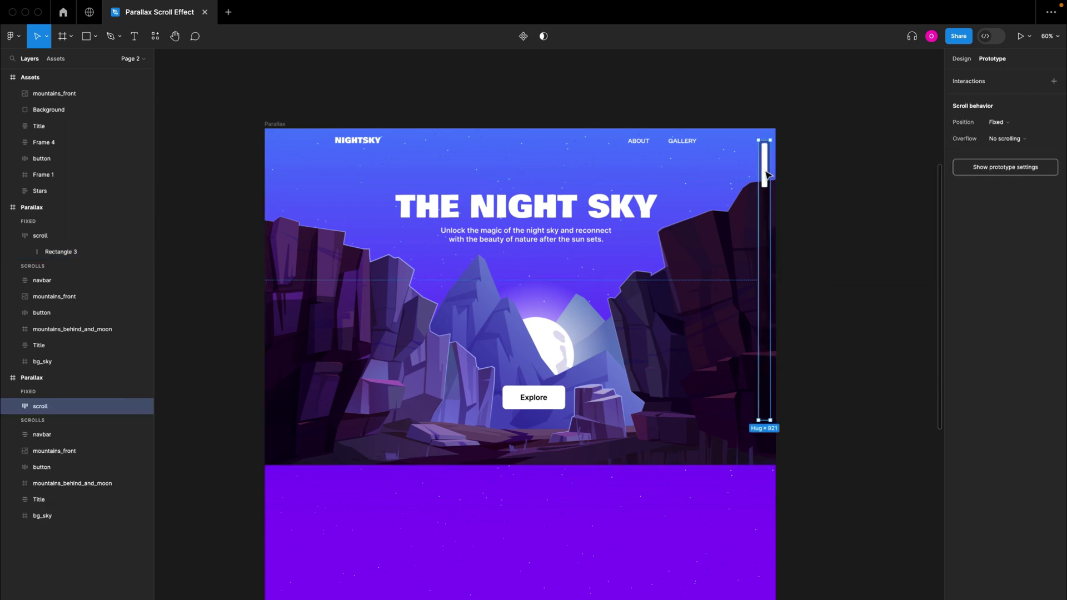
click(961, 59)
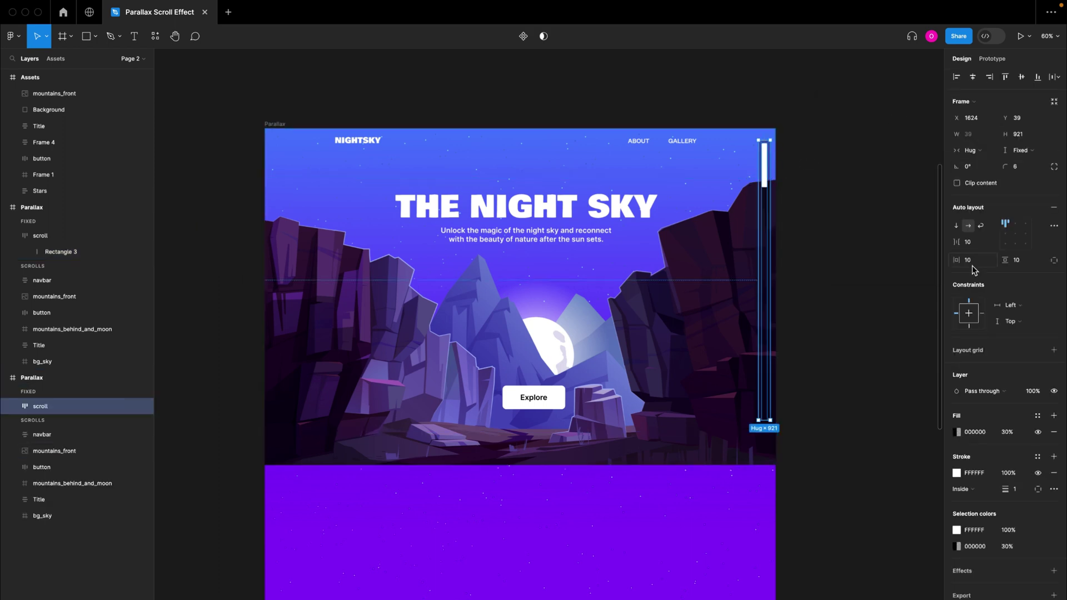
click(1007, 248)
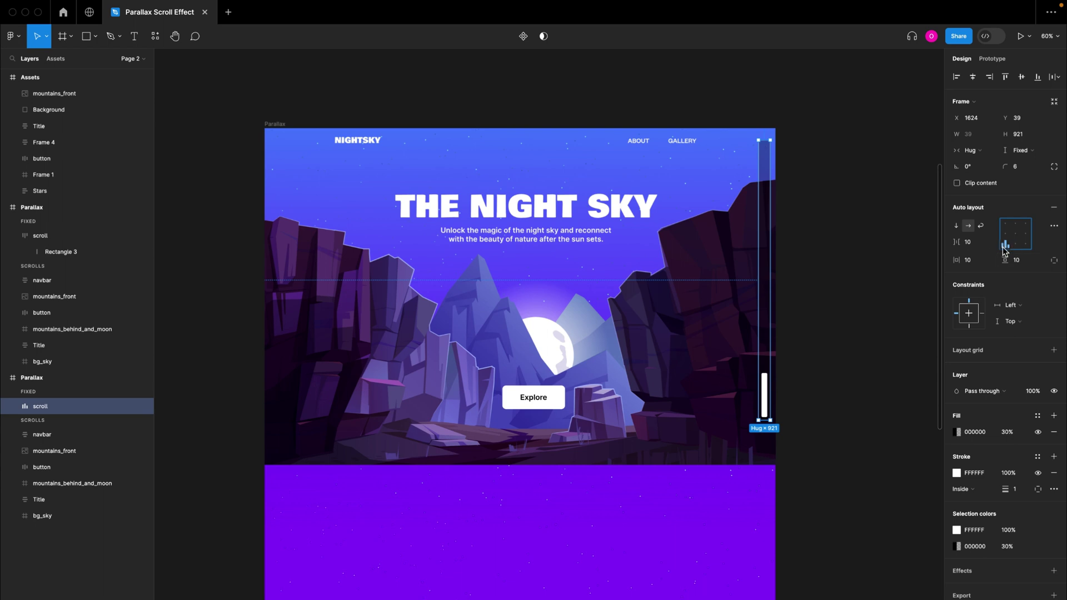
click(845, 287)
scroll(845, 287, down, 5)
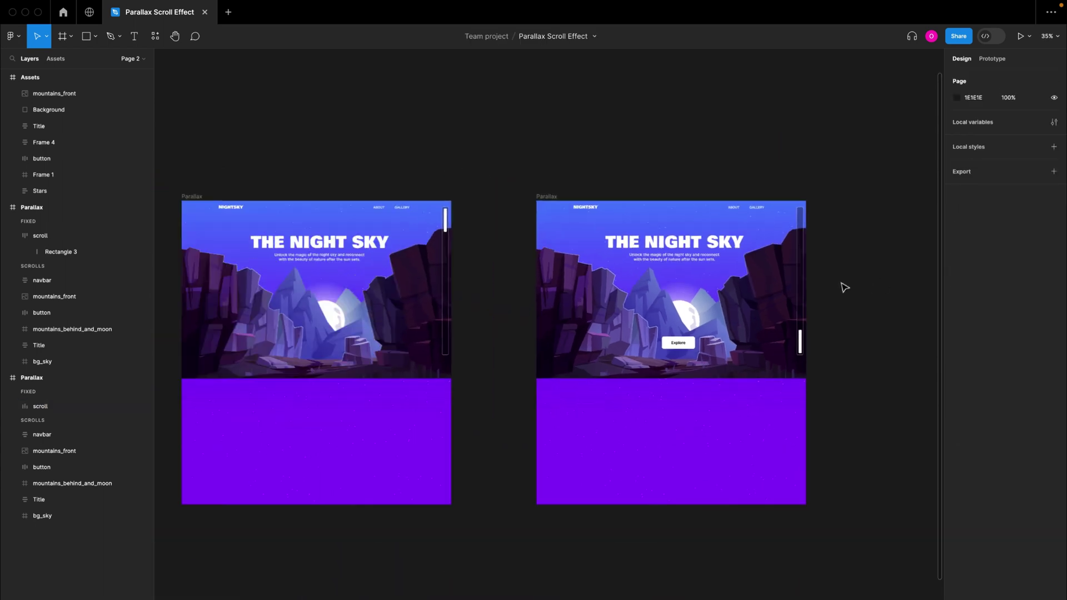
scroll(844, 287, left, 2)
scroll(557, 308, up, 2)
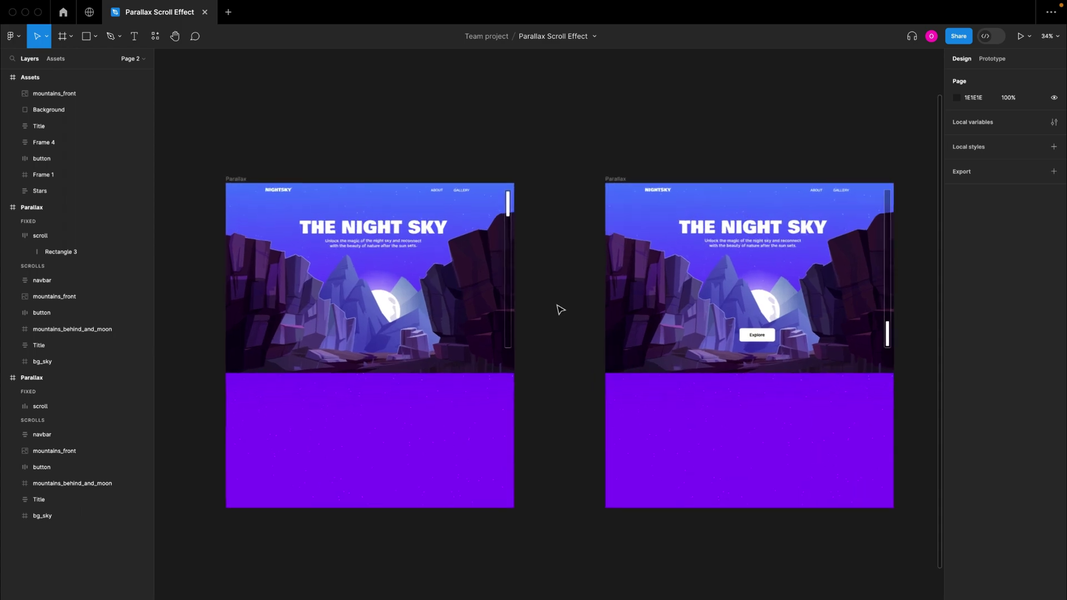
Present the prototype, slide the scroll thumb to the bottom, and return to the design file
click(1020, 36)
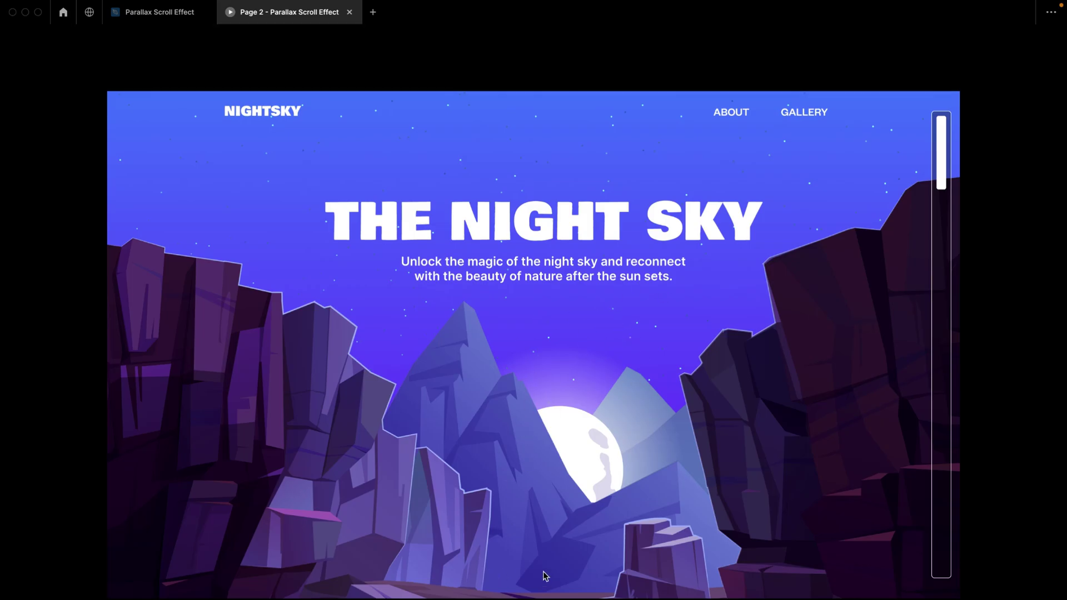
drag(940, 152, 941, 553)
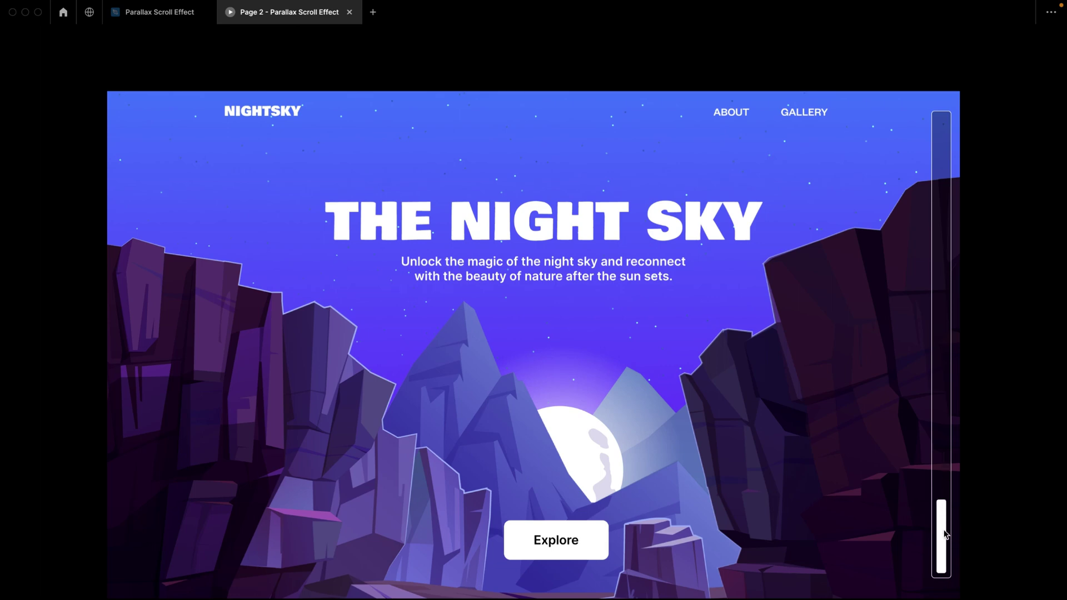
click(149, 13)
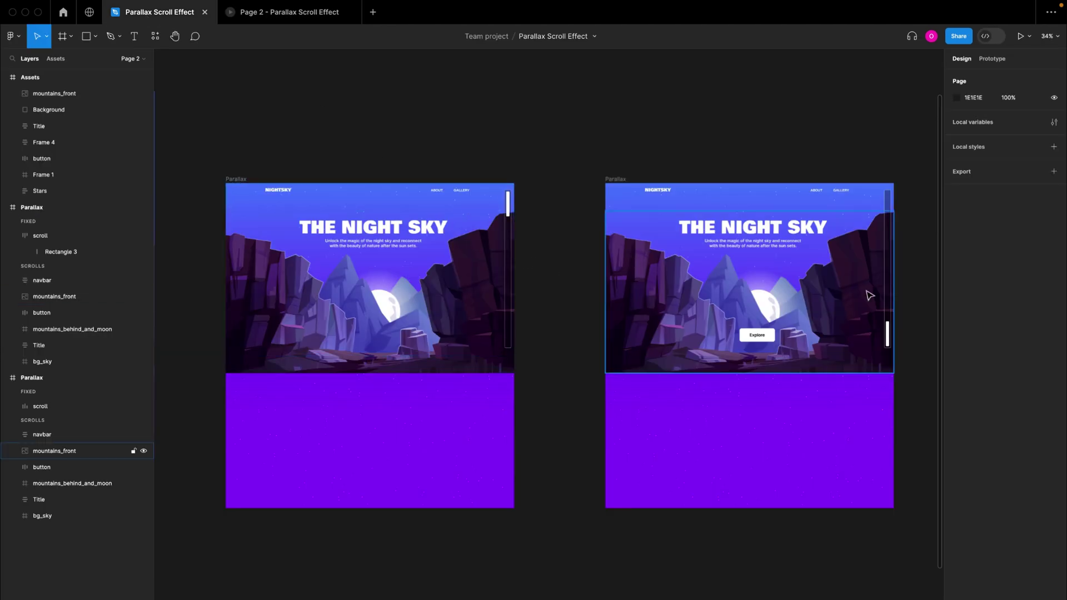
Give the second frame's Rectangle 3 thumb an On drag interaction navigating to Parallax with Smart animate
scroll(865, 331, up, 5)
scroll(852, 329, up, 3)
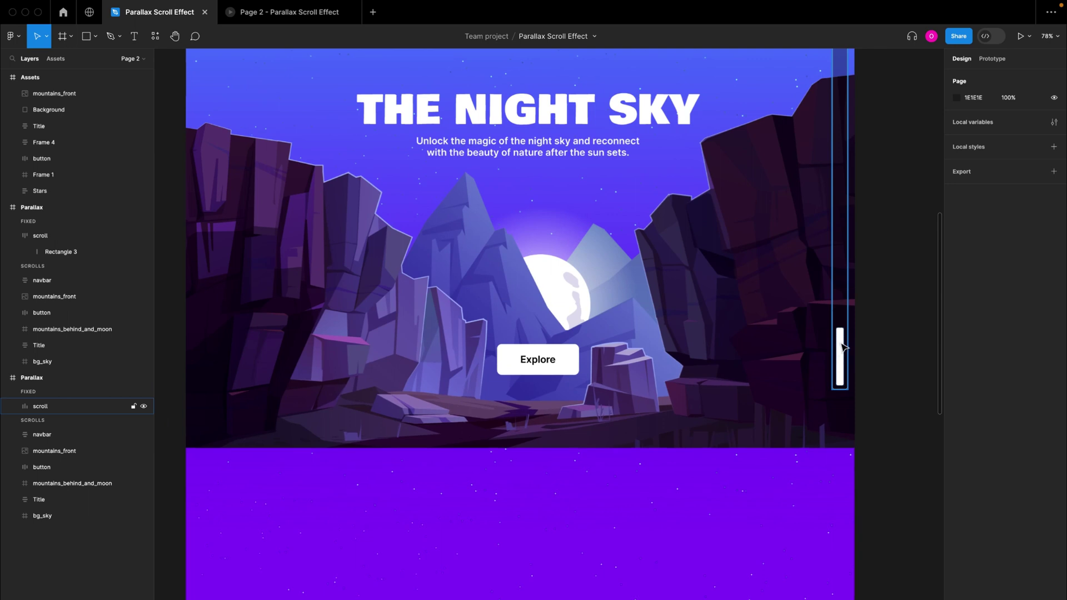
click(840, 355)
click(992, 59)
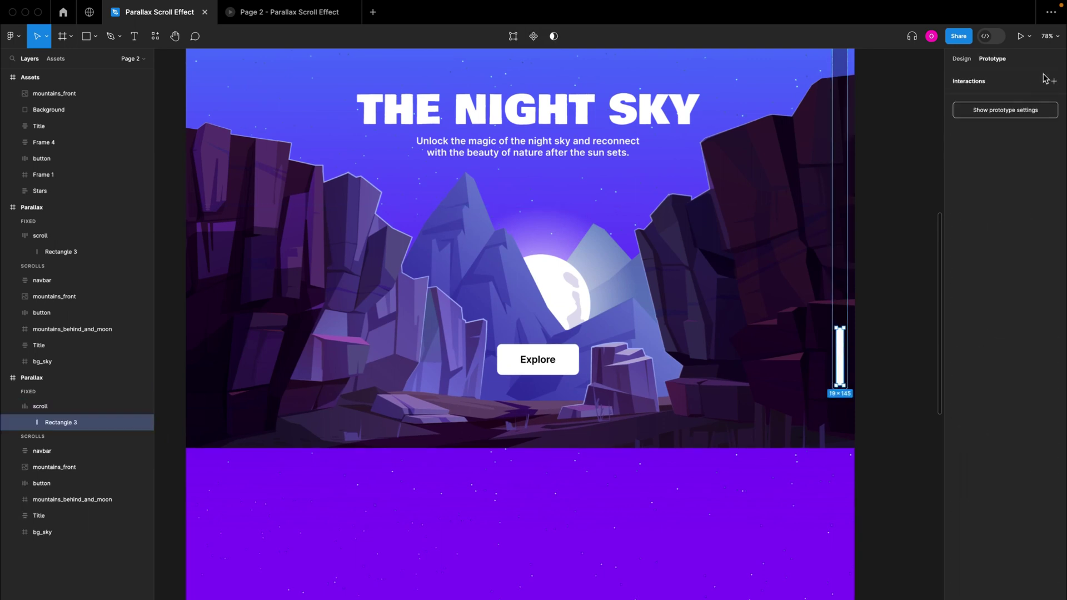
click(1054, 82)
click(855, 96)
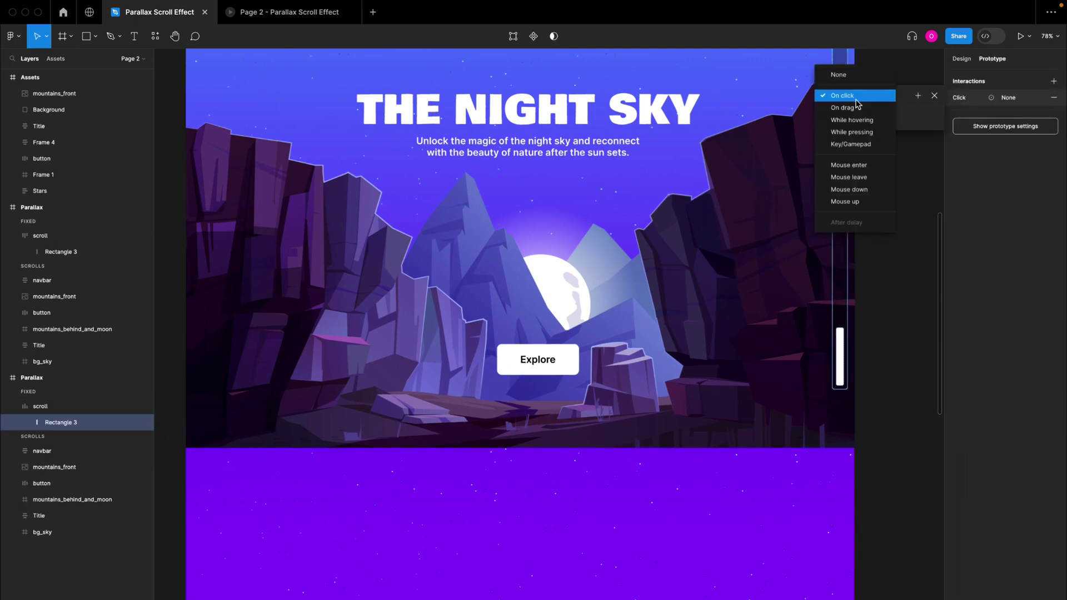
click(860, 107)
click(859, 116)
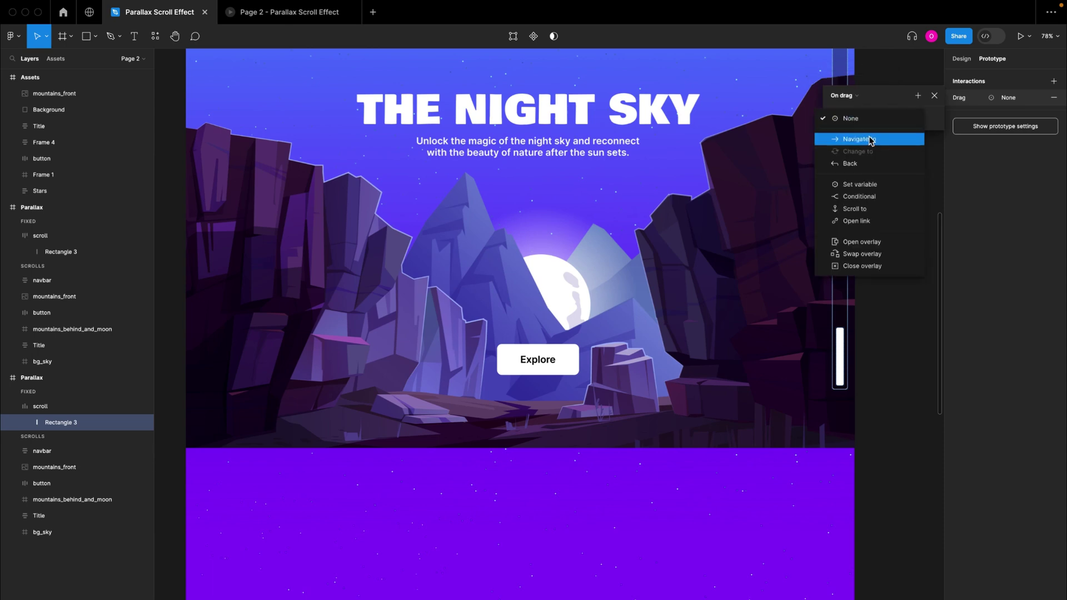
click(869, 141)
click(872, 141)
click(873, 145)
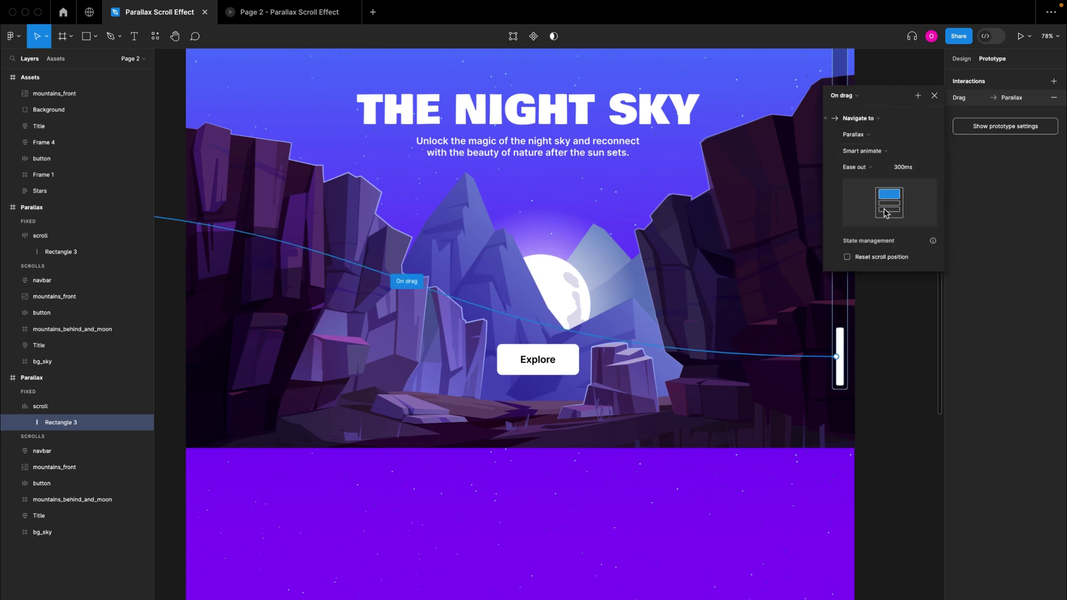
click(934, 96)
In the prototype preview, drag the thumb back up to confirm the hero returns, then go back to the editor
click(300, 11)
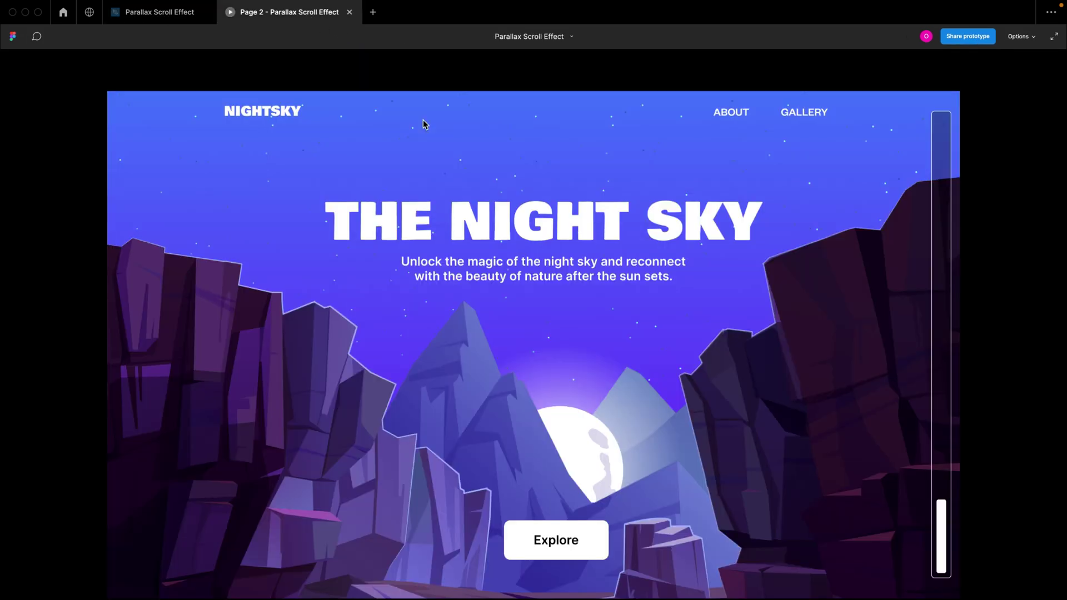
drag(944, 558, 948, 391)
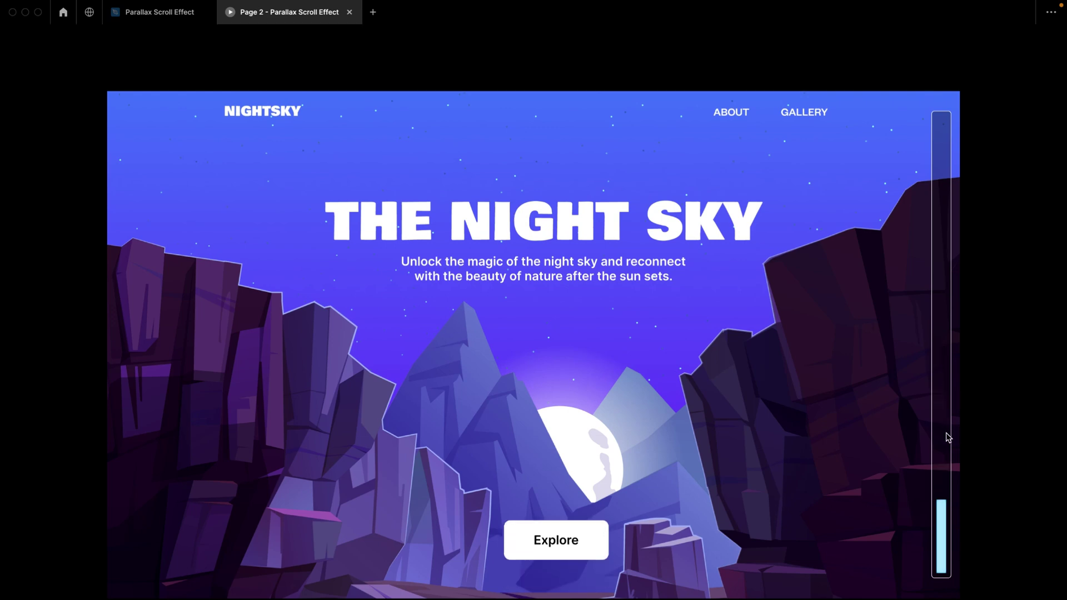
drag(946, 509, 947, 161)
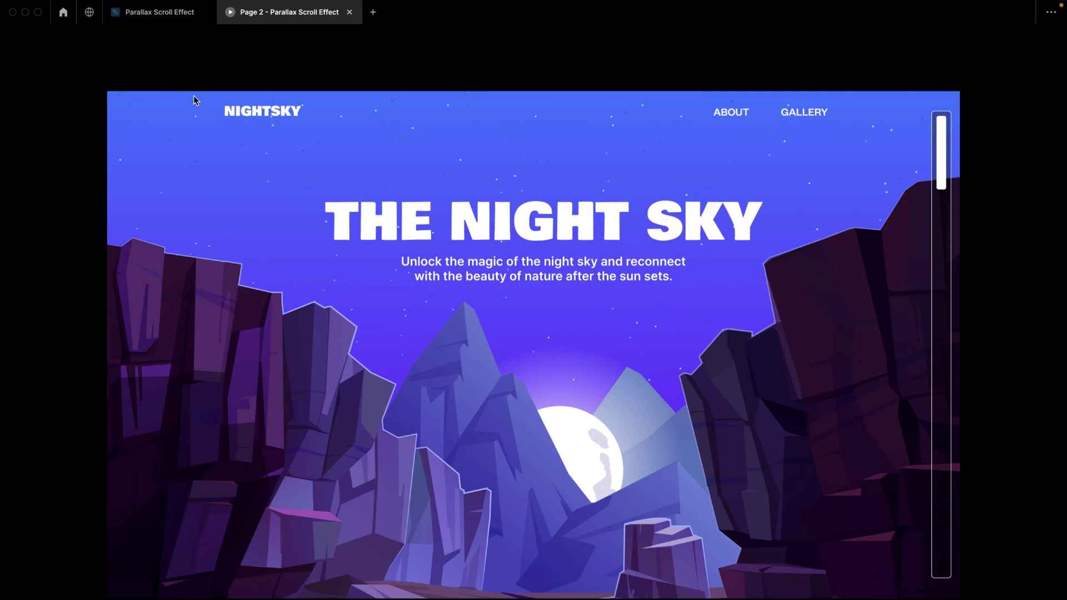
click(155, 12)
Bring the thumb's Design properties back into view on the canvas
scroll(451, 303, left, 5)
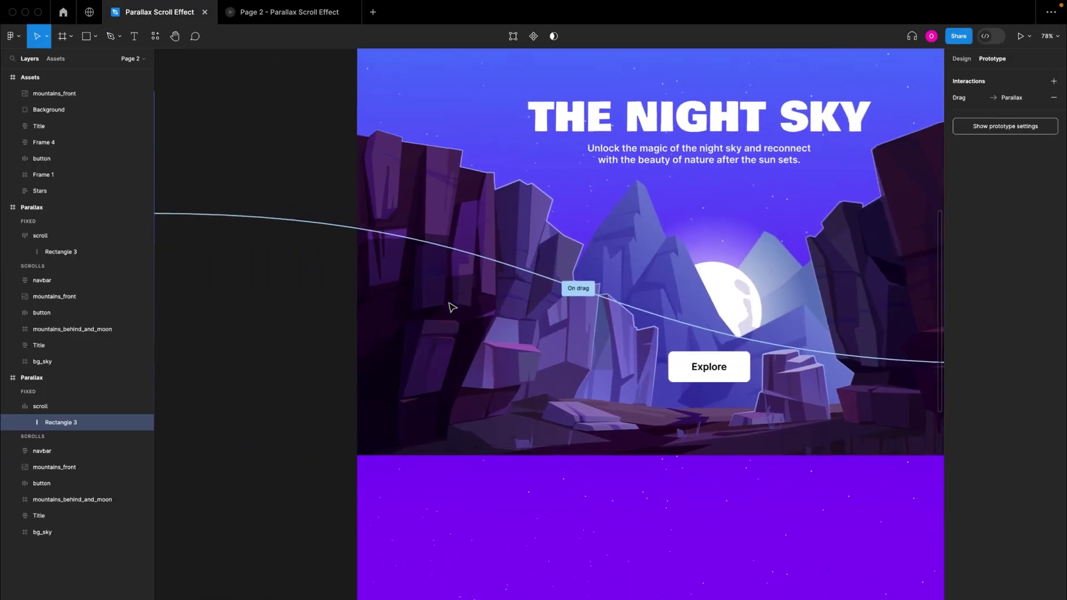
scroll(451, 305, down, 6)
scroll(450, 307, left, 2)
scroll(450, 307, up, 3)
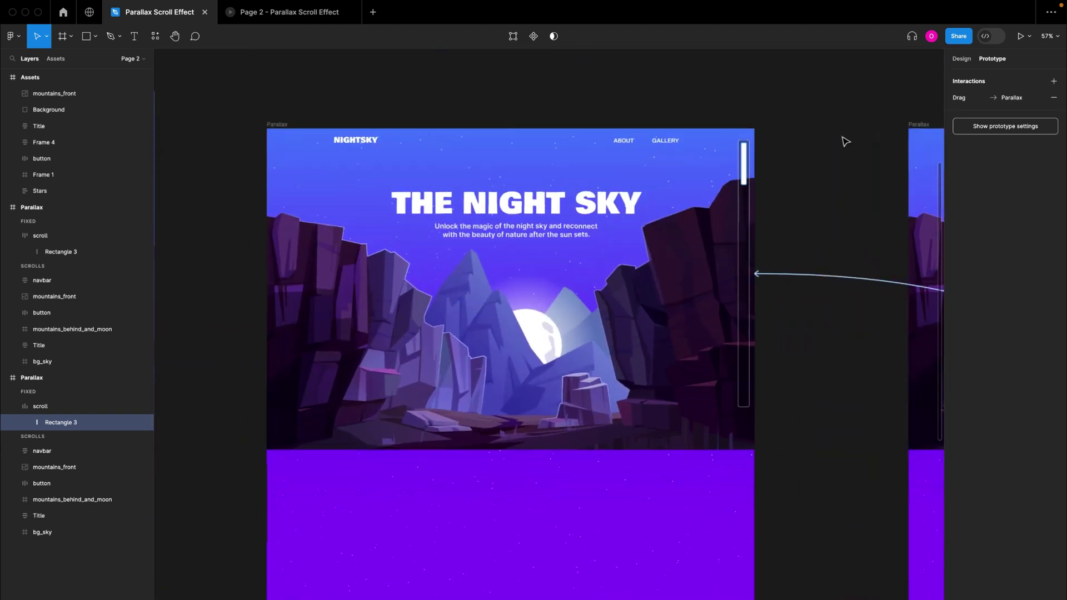
click(961, 60)
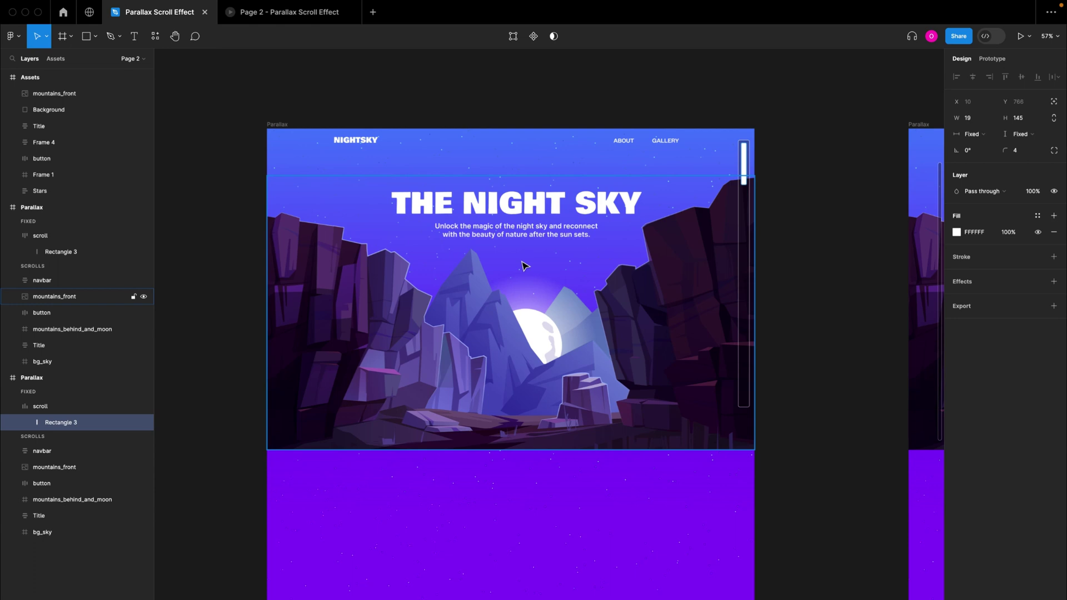
scroll(547, 298, up, 3)
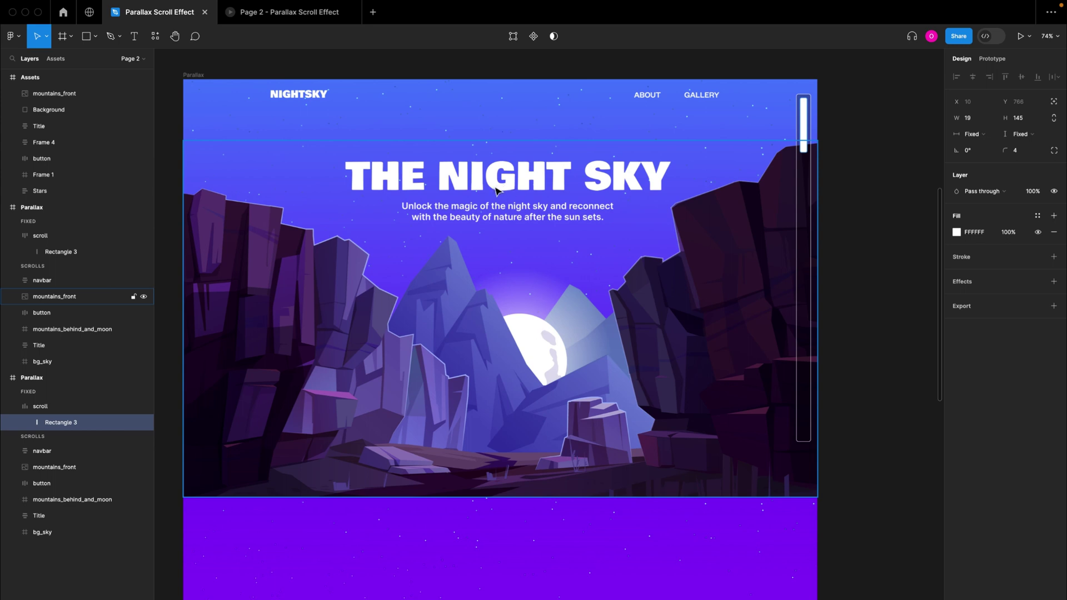
Select the first Parallax frame, collapse the second frame's layers, and select the Title group
click(192, 75)
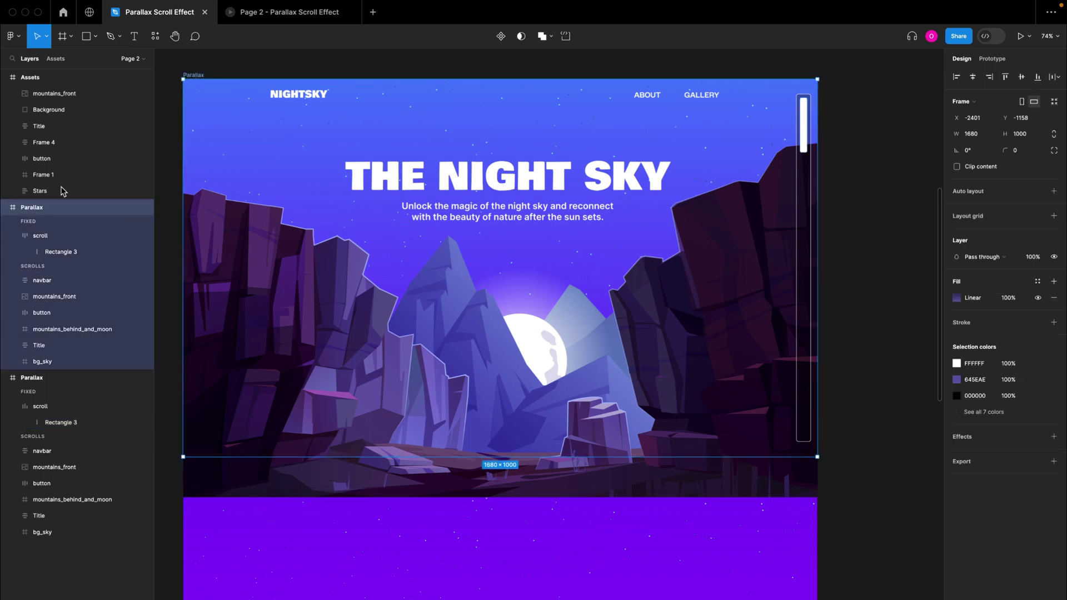
click(5, 377)
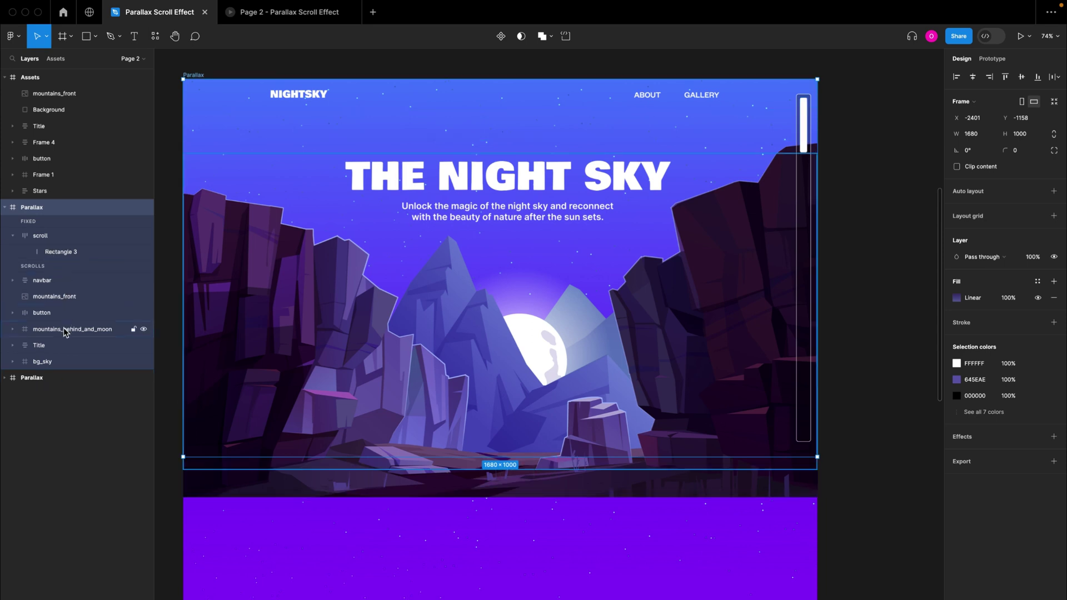
click(52, 345)
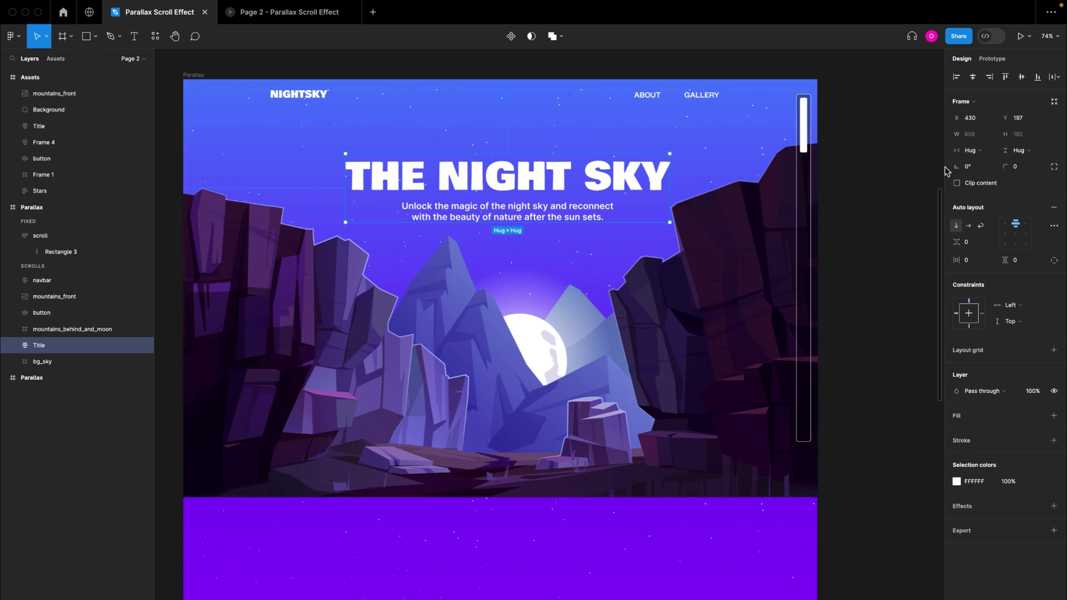
Set the Title group's Y to 1000, then settle it at Y 900
click(1021, 119)
text(1000)
key(Return)
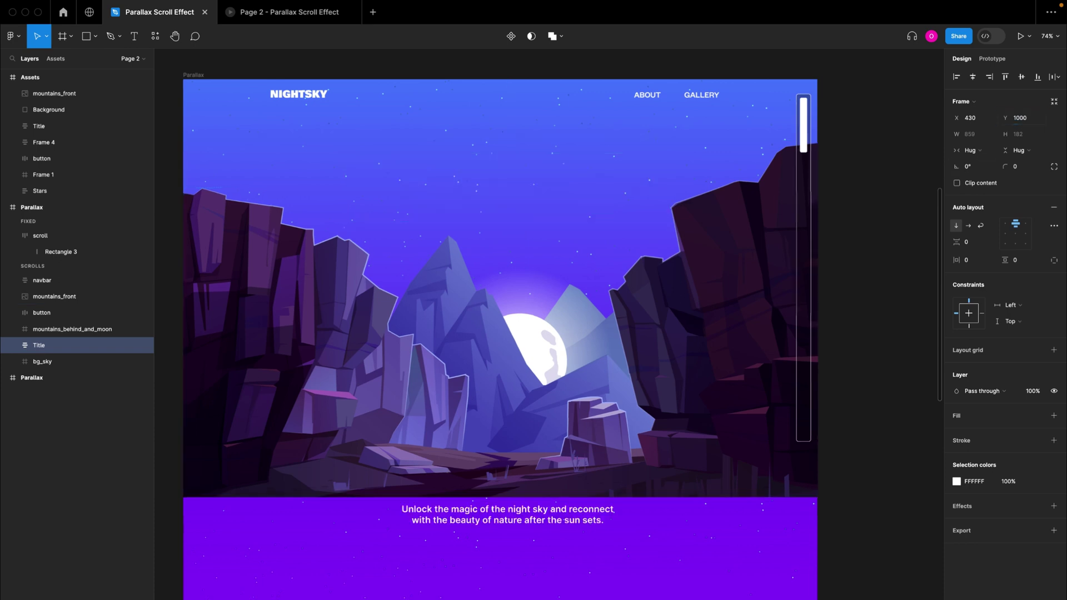
text(9)
key(Return)
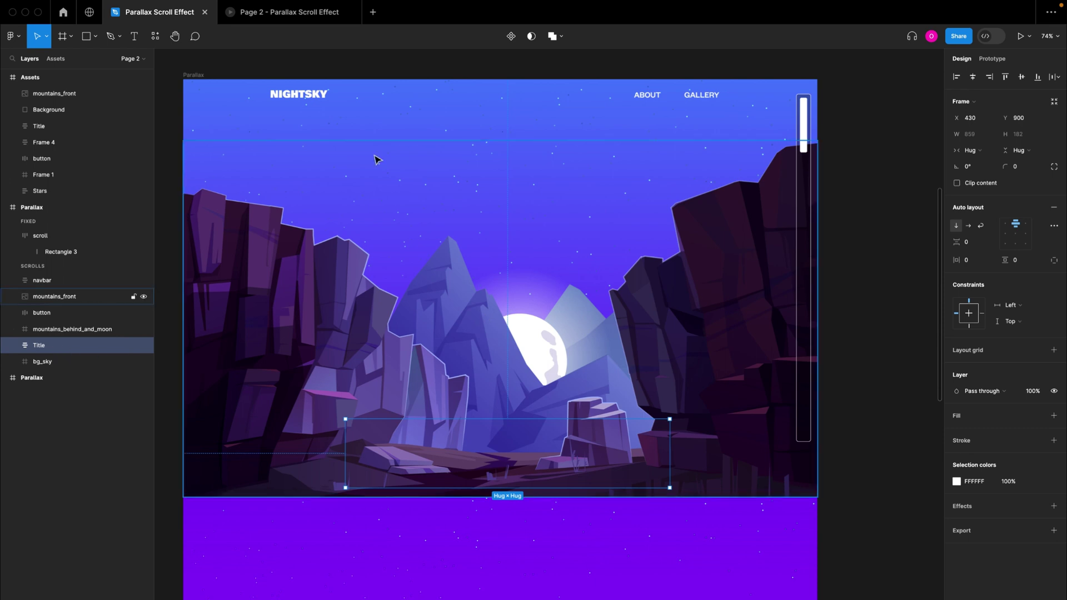
Preview the prototype, dragging the thumb down and back up to check the title shows and hides
click(296, 13)
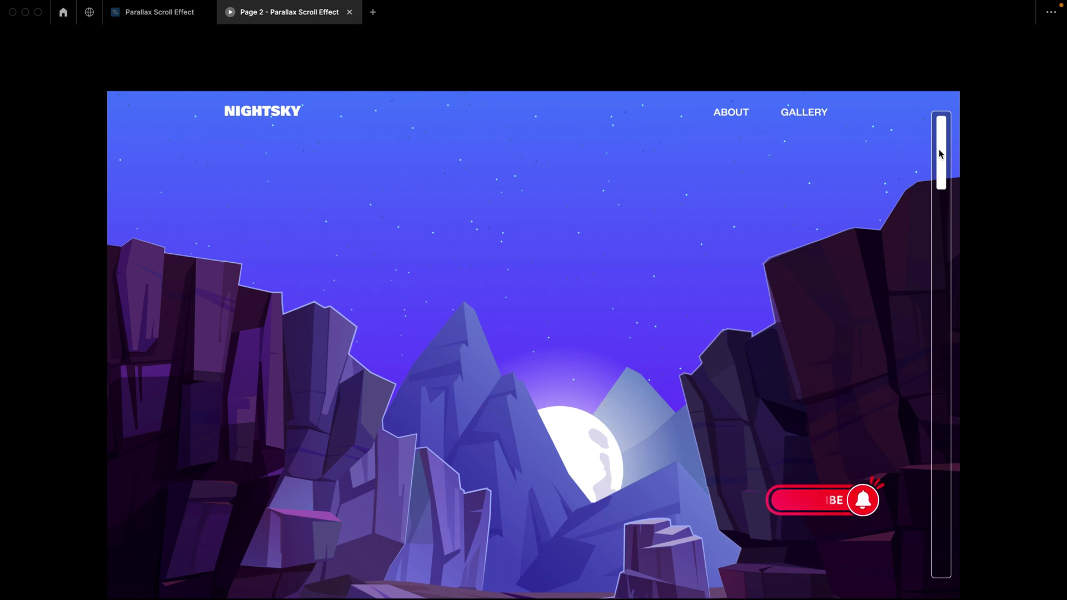
drag(941, 149, 943, 525)
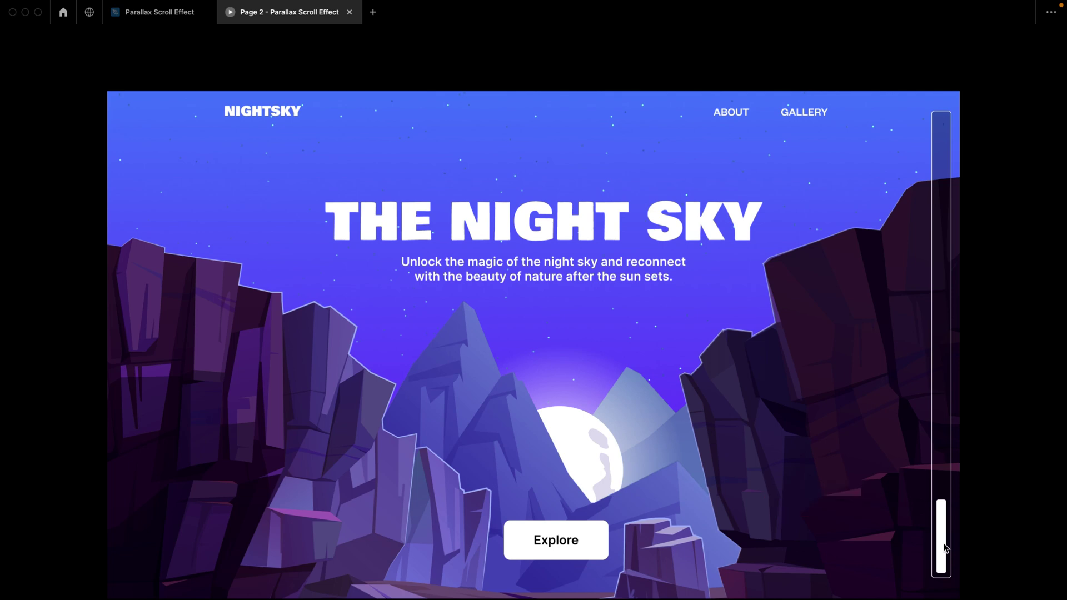
drag(941, 528, 940, 148)
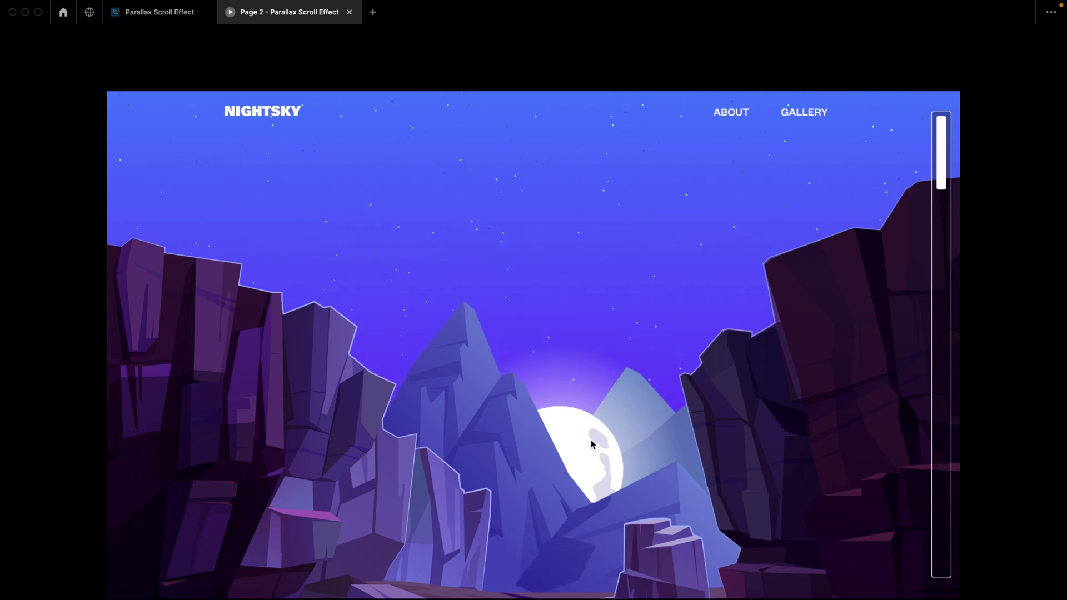
click(161, 13)
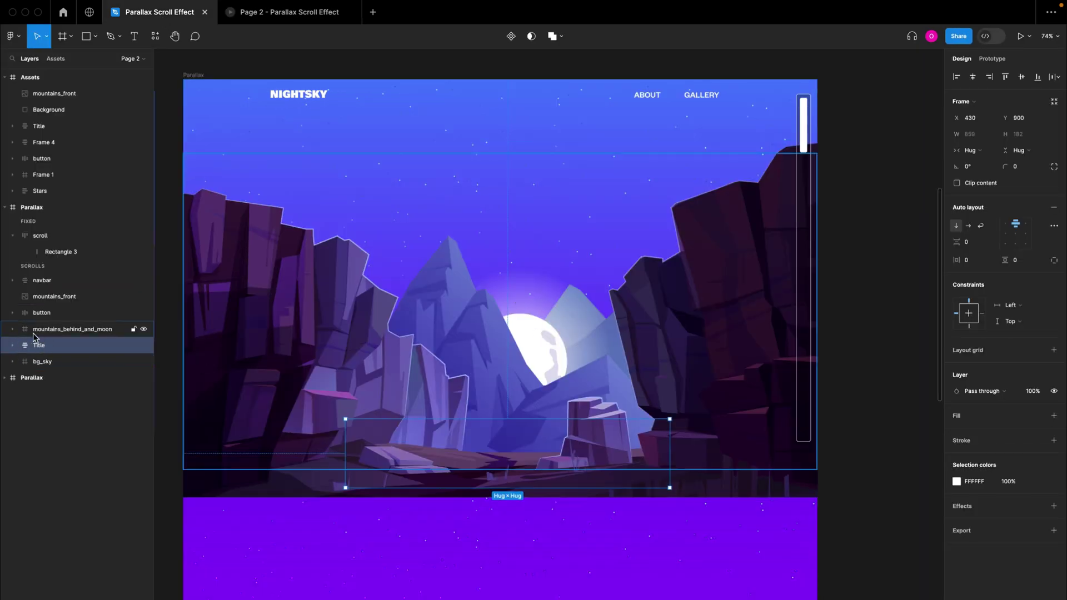
Expand mountains_behind_and_moon and toggle bm1, Moon and bm2 visibility to identify each layer
click(64, 332)
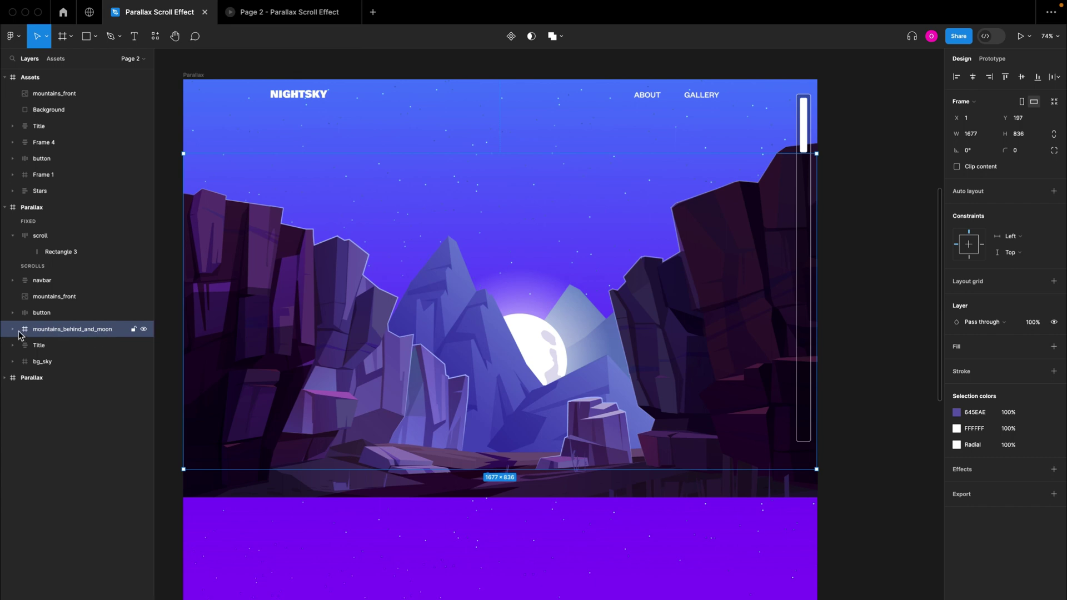
click(11, 330)
click(56, 346)
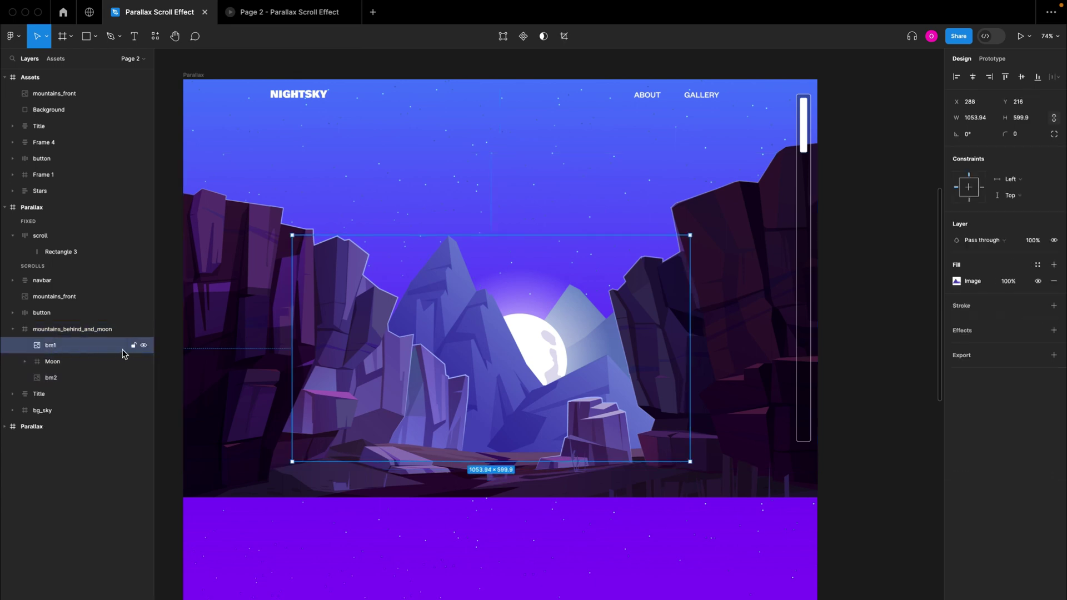
click(143, 346)
click(144, 345)
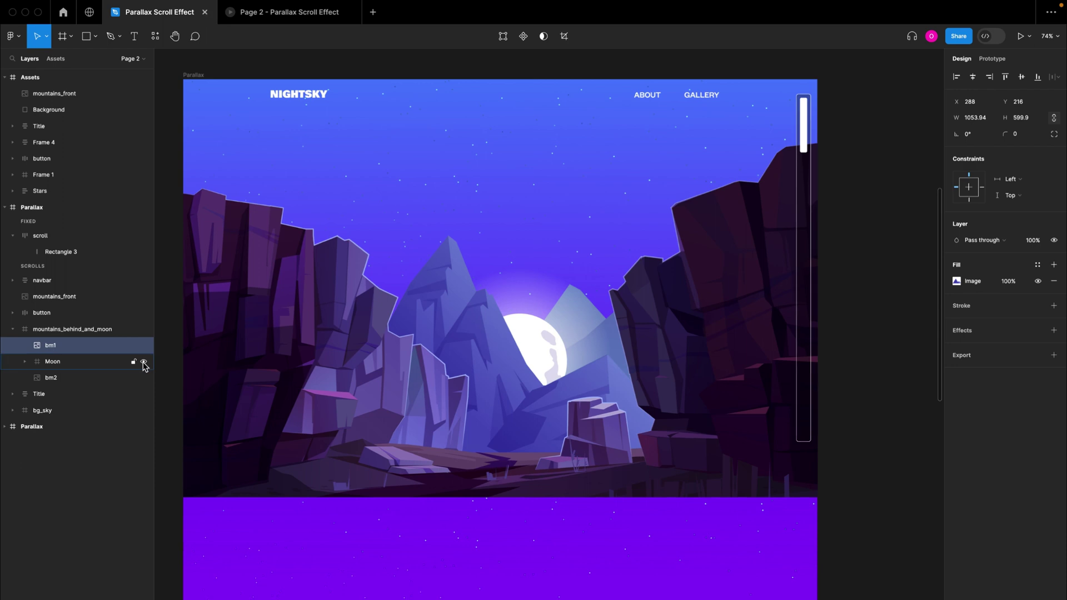
click(144, 362)
click(144, 363)
click(143, 378)
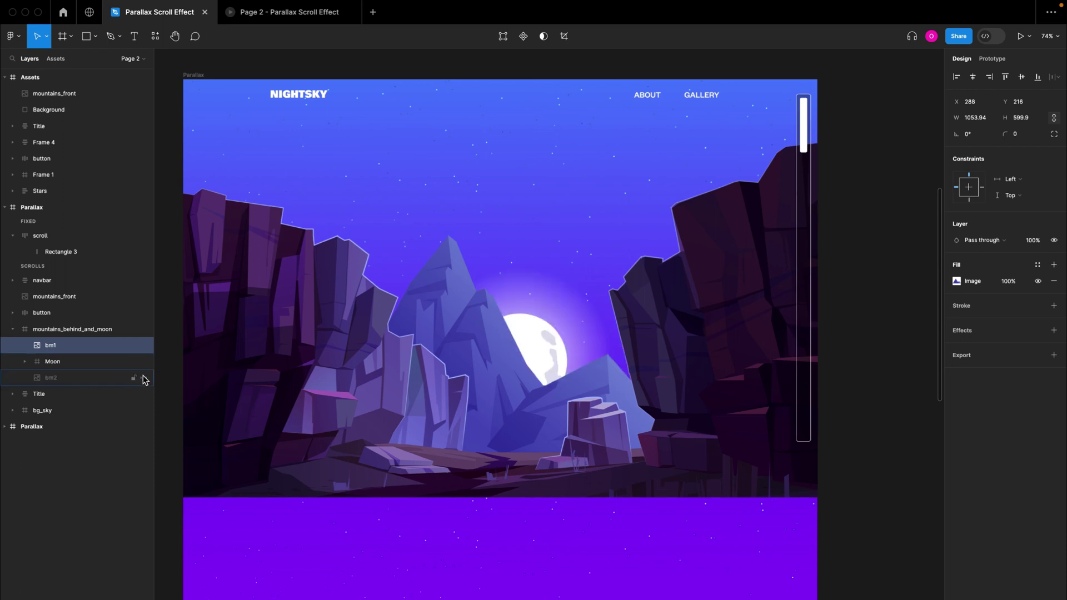
click(144, 378)
Resize the Moon to 355 × 422 and move it down behind the mountains, then preview
click(64, 362)
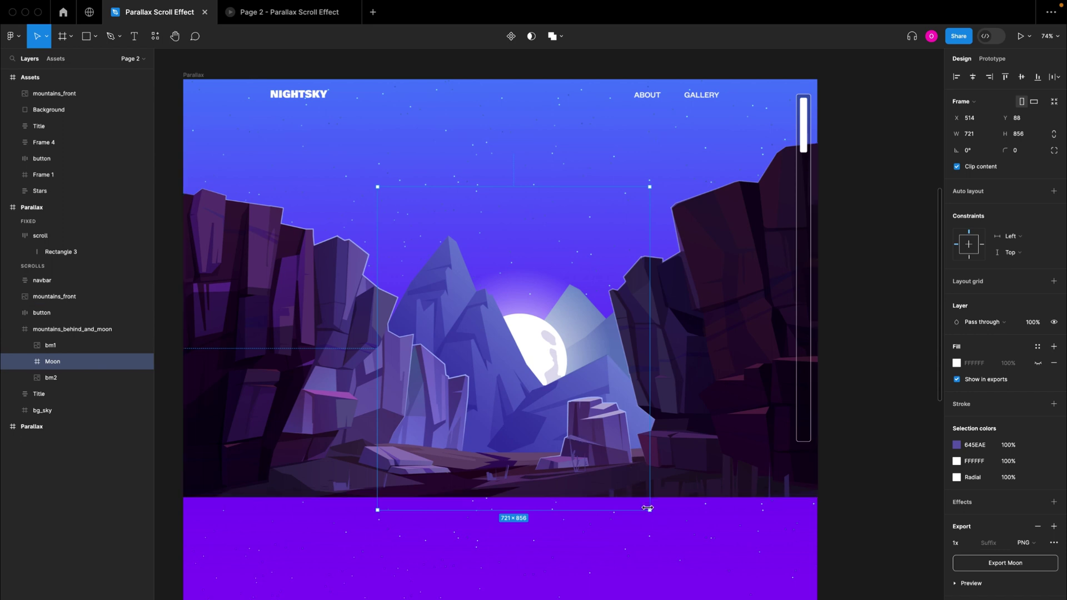
drag(647, 507, 578, 425)
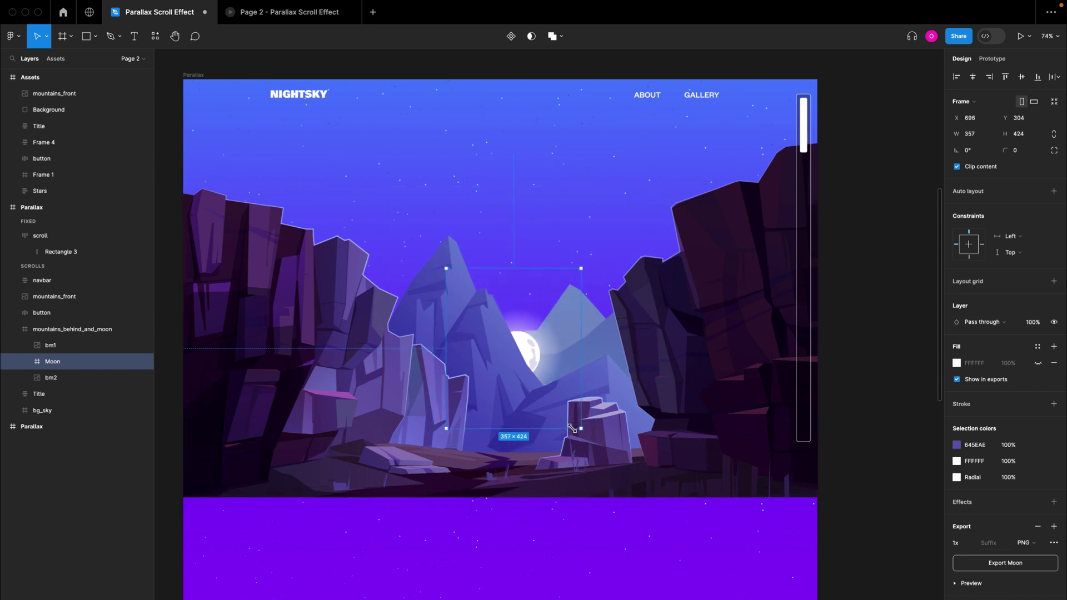
drag(538, 365, 523, 408)
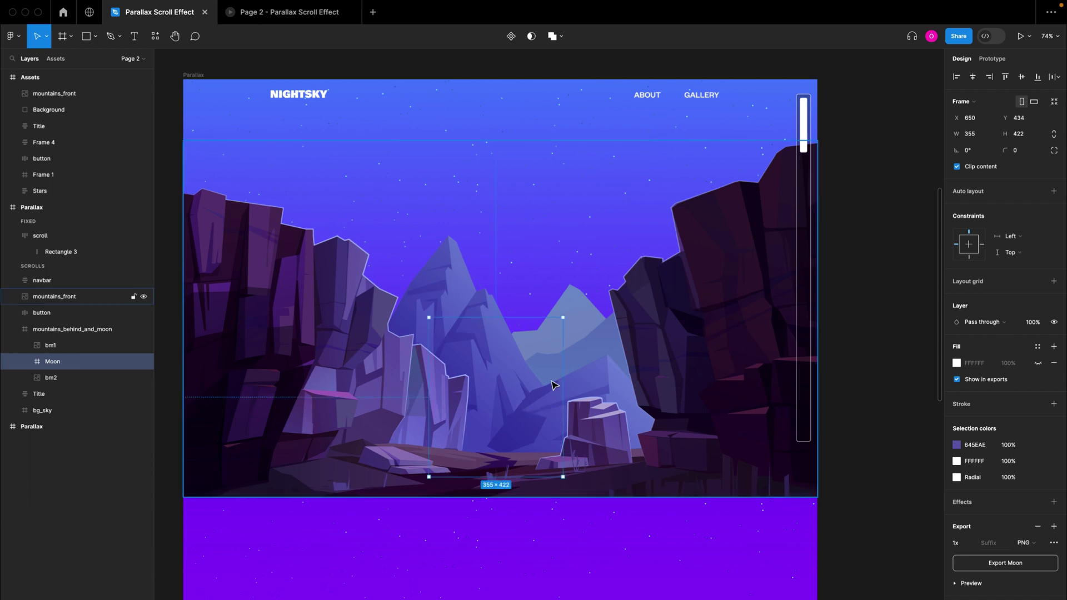
click(265, 20)
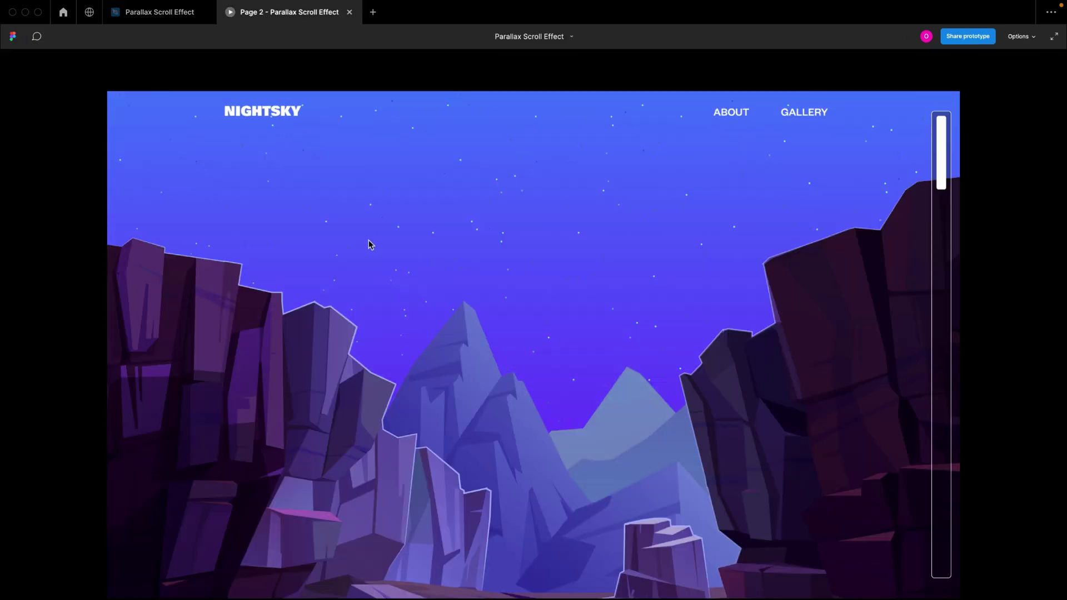
Drag the preview's scroll thumb to watch the moon rise with the title, then return to the editor
drag(940, 171, 941, 148)
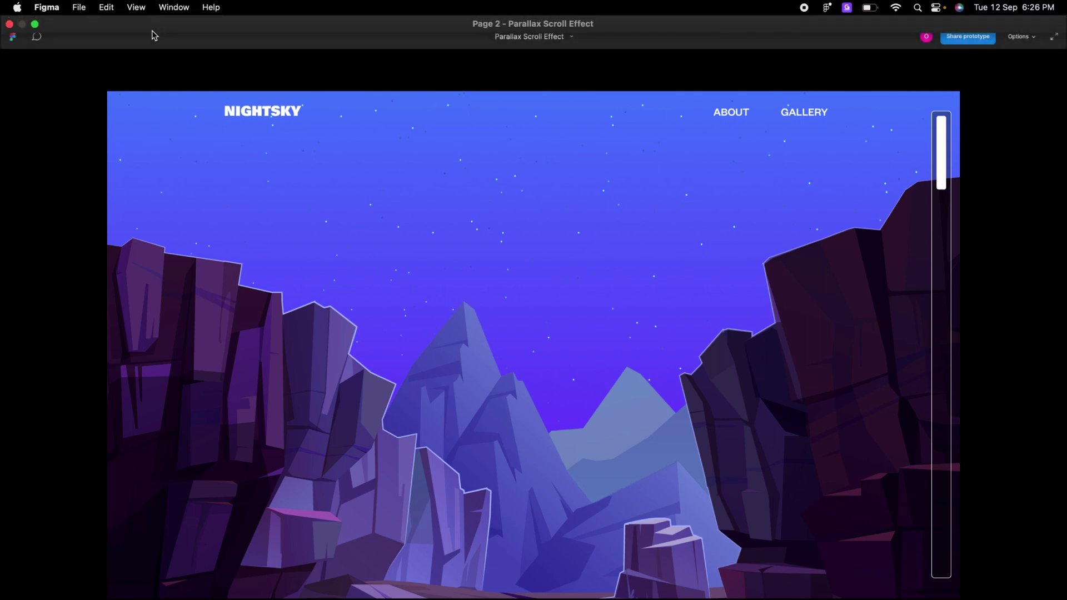
click(159, 15)
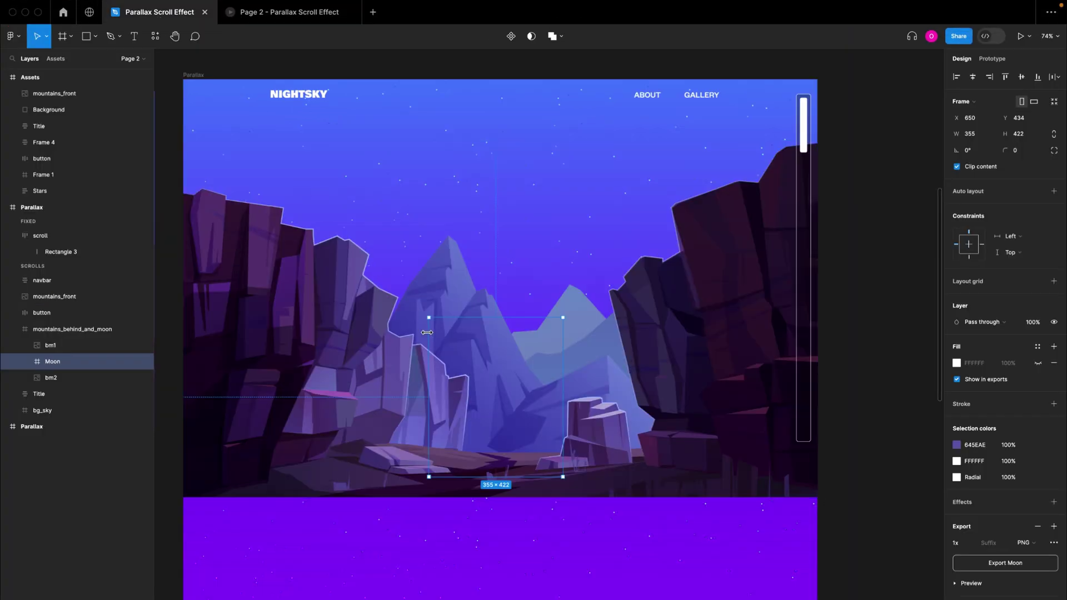
Nudge the mountains_behind_and_moon group down with the arrow key to Y 270
click(66, 345)
shift+click(65, 376)
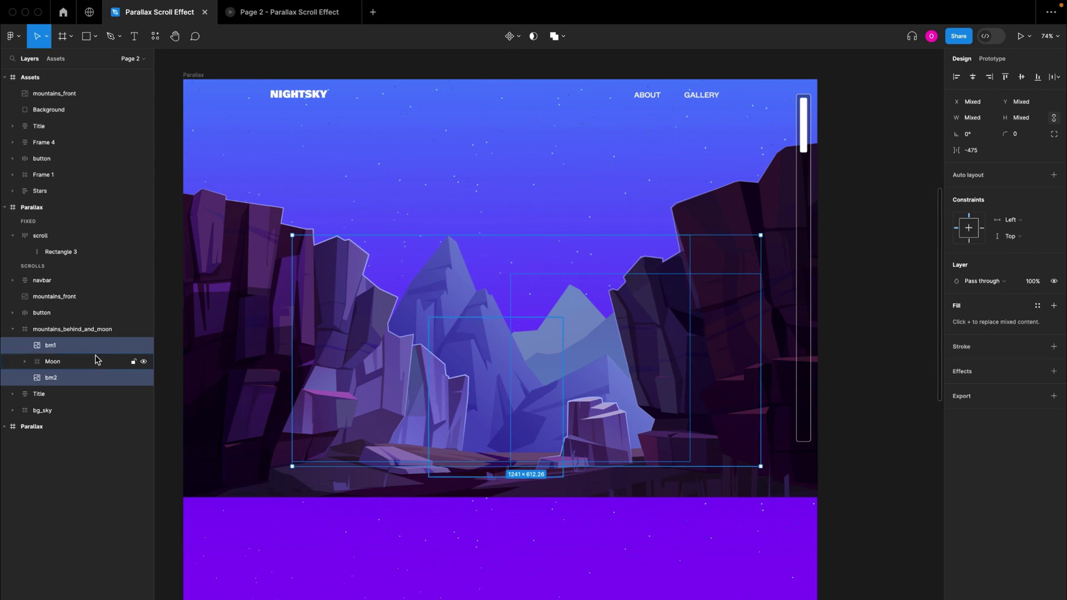
click(62, 332)
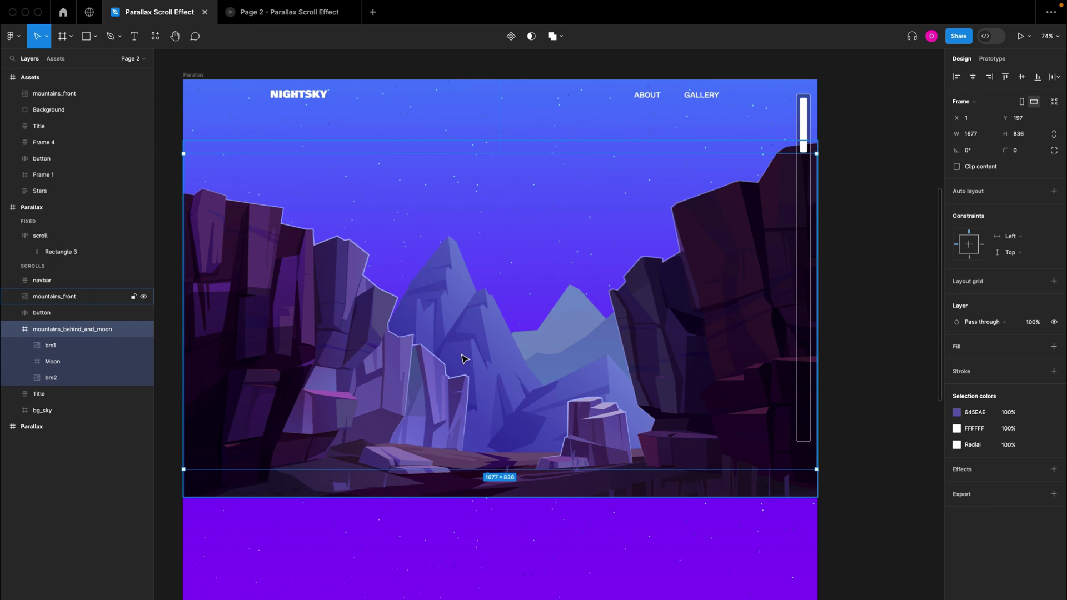
key(Down)
key(Down)
key(Down)
key(Down)
key(Down)
key(Down)
key(Down)
key(Down)
key(Down)
key(Down)
key(Down)
key(Down)
key(Down)
key(Down)
key(Down)
key(Down)
key(Down)
key(Down)
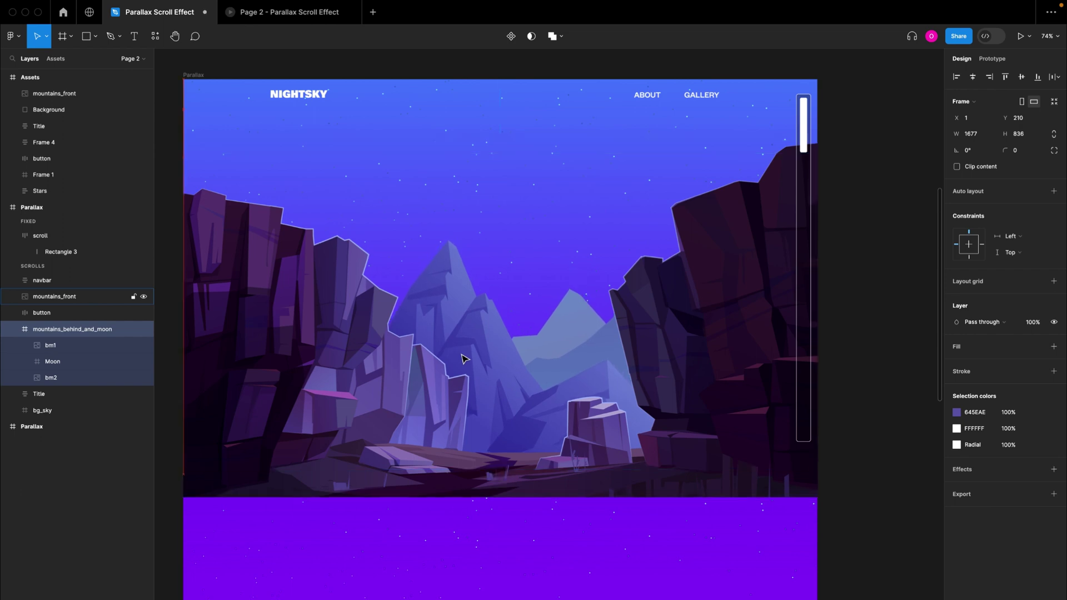
key(Down)
key(Down)
key(Down)
key(Down)
key(Down)
key(Down)
key(Down)
key(Down)
key(Down)
key(Down)
key(Down)
key(Down)
key(Down)
key(Down)
key(Down)
key(Down)
key(Down)
key(Down)
key(Down)
key(Down)
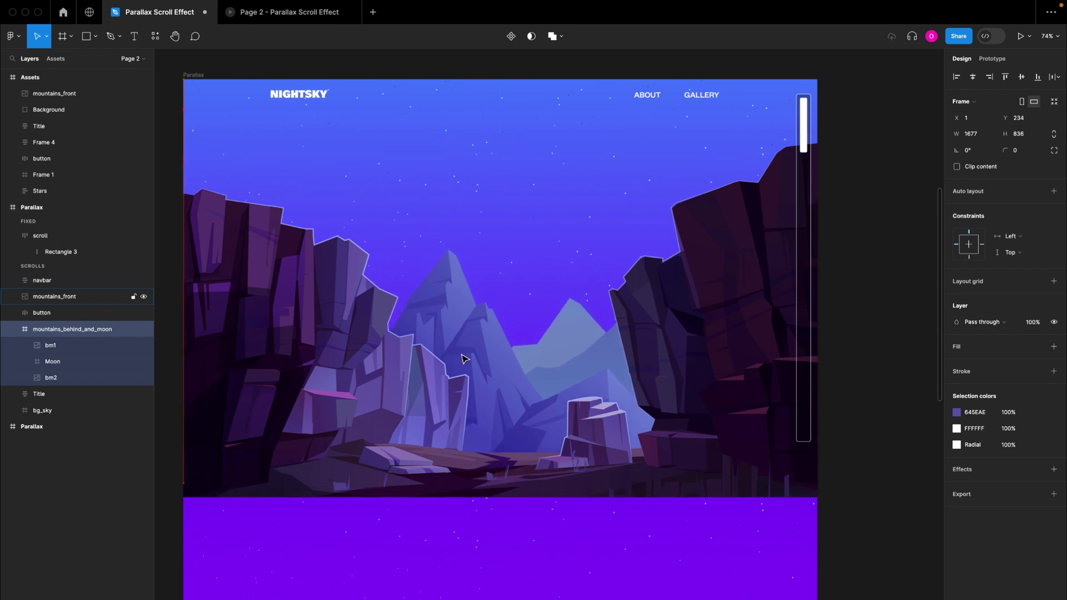
key(Down)
key(Down)
key(Down)
key(Down)
key(Down)
key(Down)
key(Down)
key(Down)
key(Down)
key(Down)
key(Down)
key(Down)
key(Down)
key(Down)
key(Down)
key(Down)
key(Down)
key(Down)
key(Down)
key(Down)
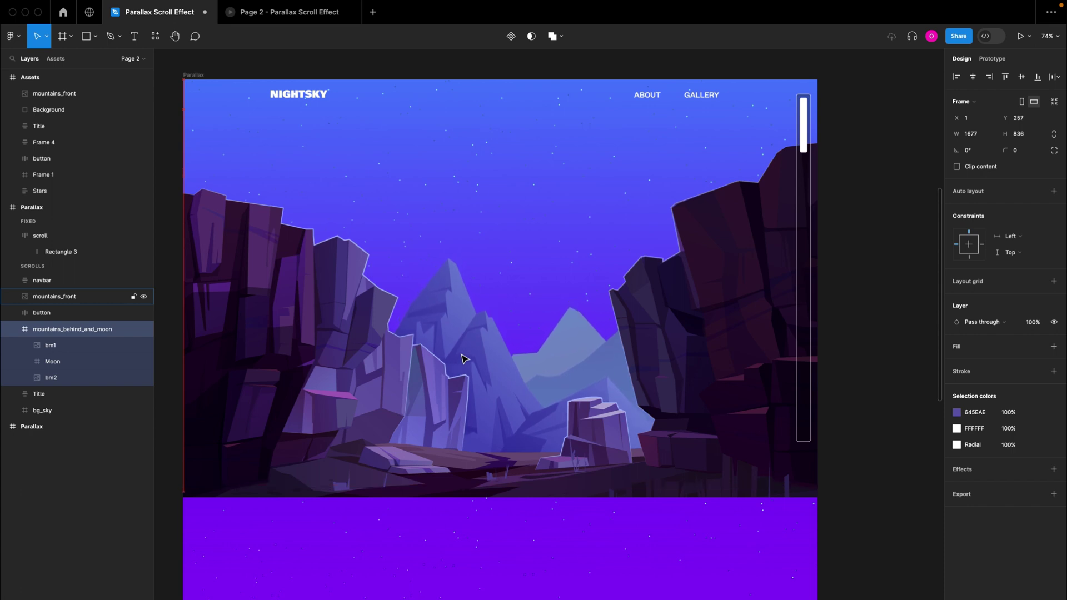
key(Down)
key(Down)
key(Down)
key(Down)
key(Down)
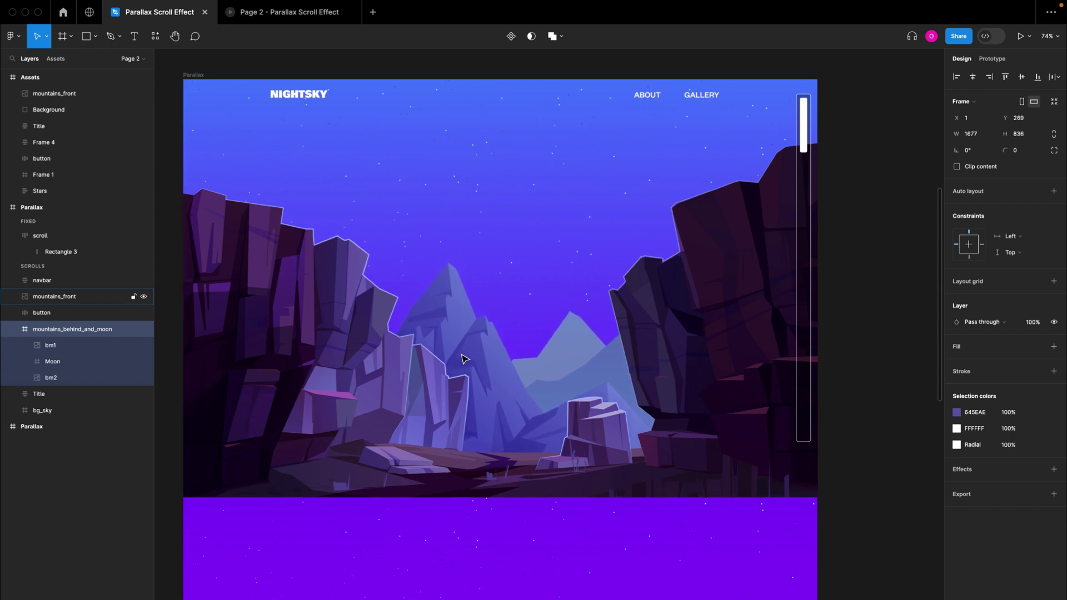
key(Down)
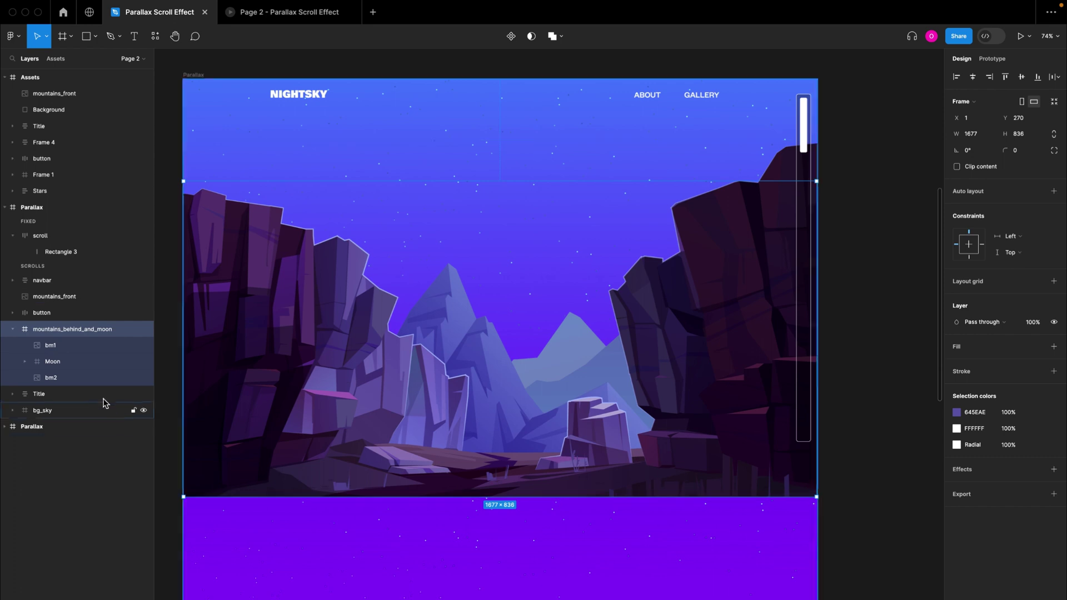
Nudge the bm2 mountain down to Y 360.18 and open the prototype preview
click(82, 384)
key(Down)
key(Down)
key(Down)
key(Down)
key(Down)
key(Down)
key(Down)
key(Down)
key(Down)
key(Down)
key(Down)
key(Down)
key(Down)
key(Down)
key(Down)
key(Down)
key(Down)
key(Down)
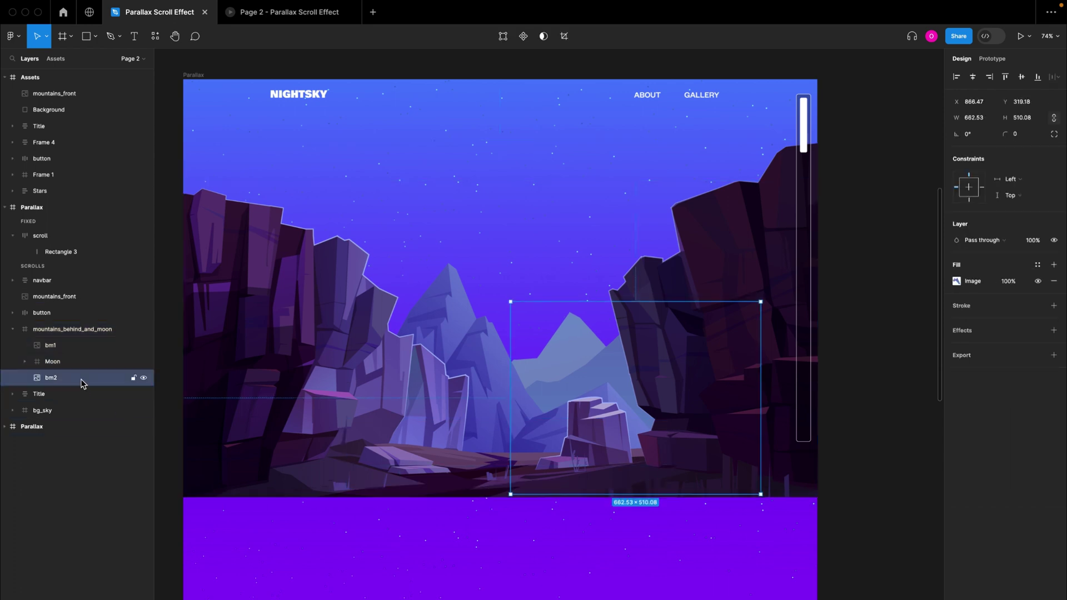
key(Down)
key(Down)
key(Down)
key(Down)
key(Down)
key(Down)
key(Down)
key(Down)
key(Down)
key(Down)
key(Down)
key(Down)
key(Down)
key(Down)
key(Down)
key(Down)
key(Down)
key(Down)
key(Down)
key(Down)
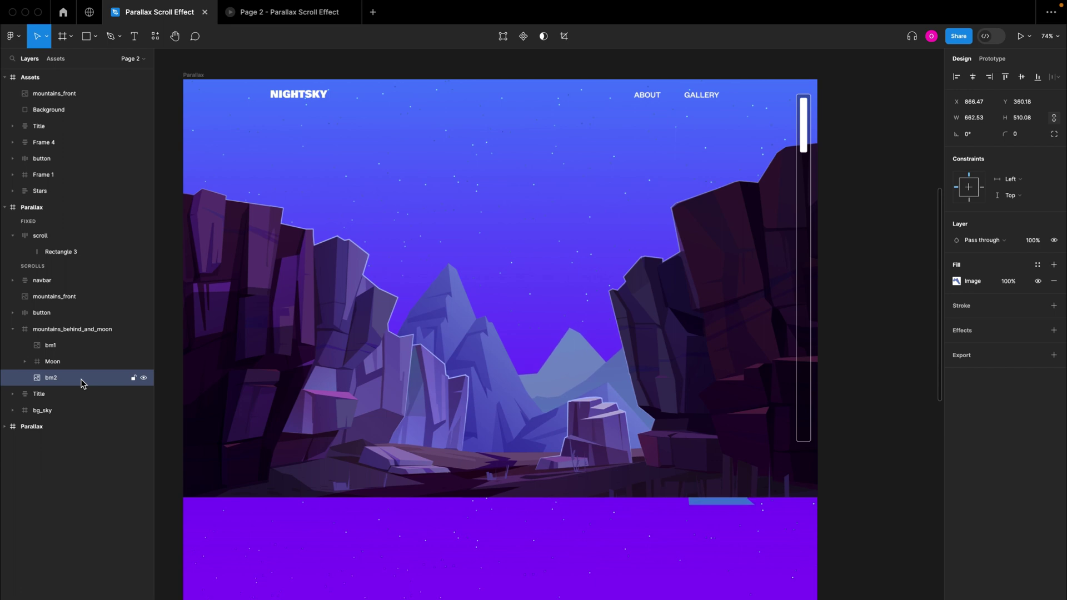
click(285, 17)
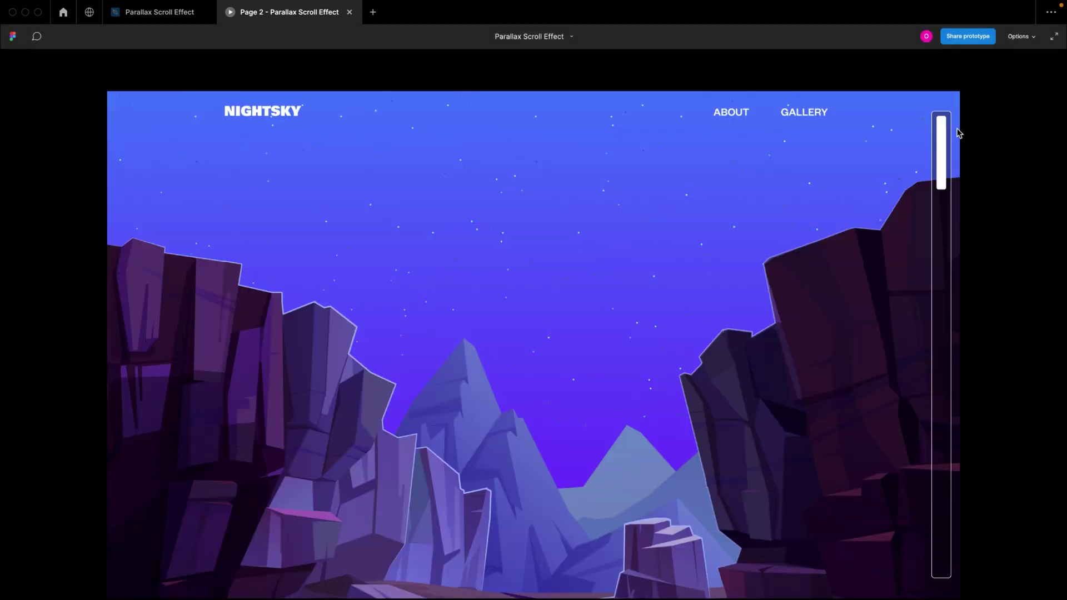
Drag the preview thumb down to check the lowered mountains and moon, then return to the editor
drag(940, 131, 937, 539)
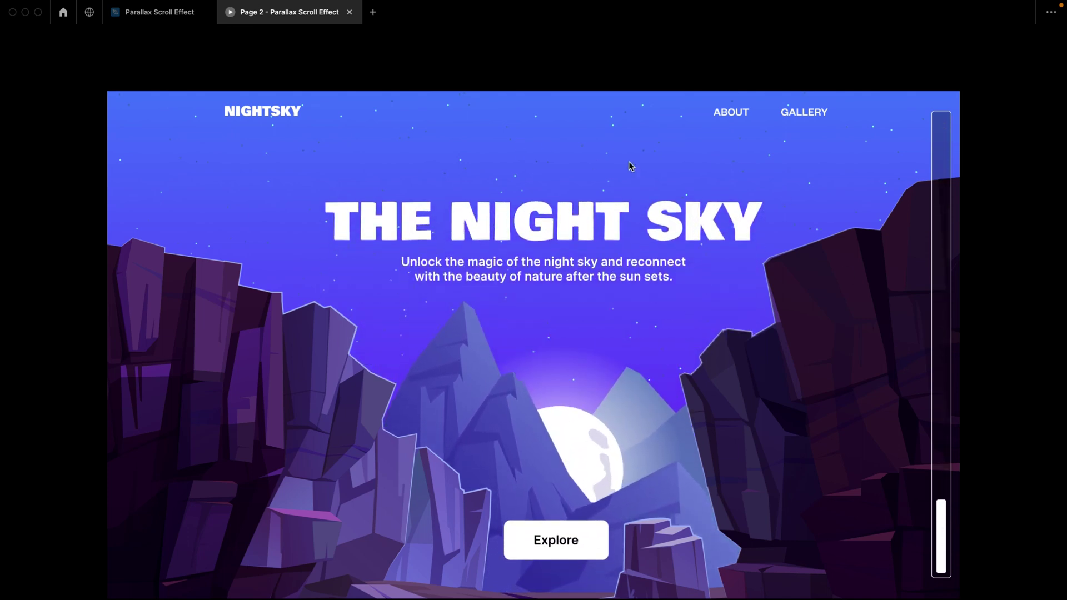
click(149, 13)
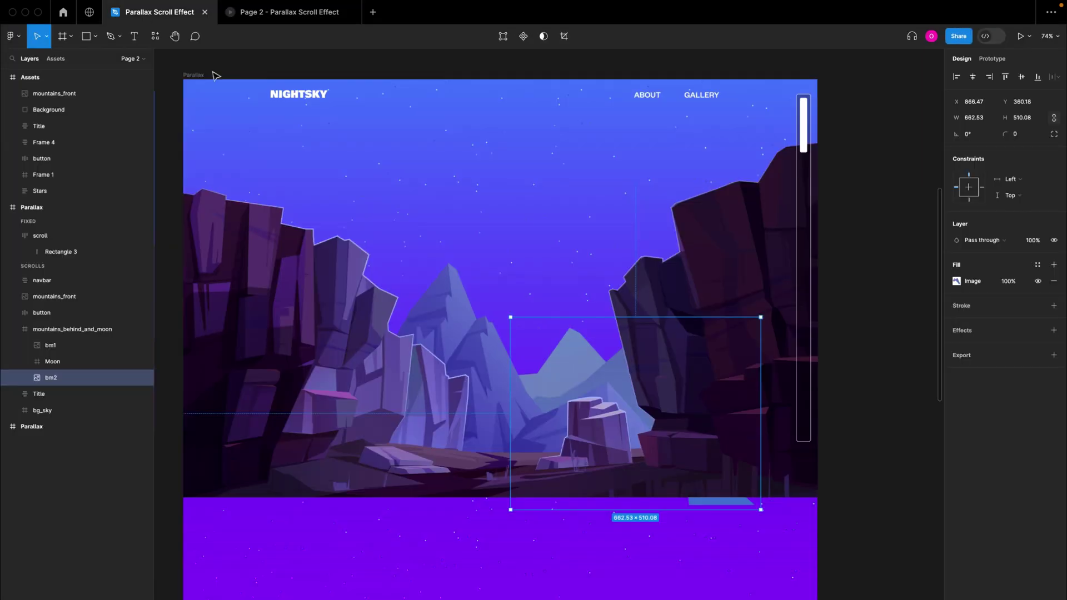
Zoom out to 35%, select the right Parallax frame, expand its layers and select bg_sky
scroll(492, 293, down, 5)
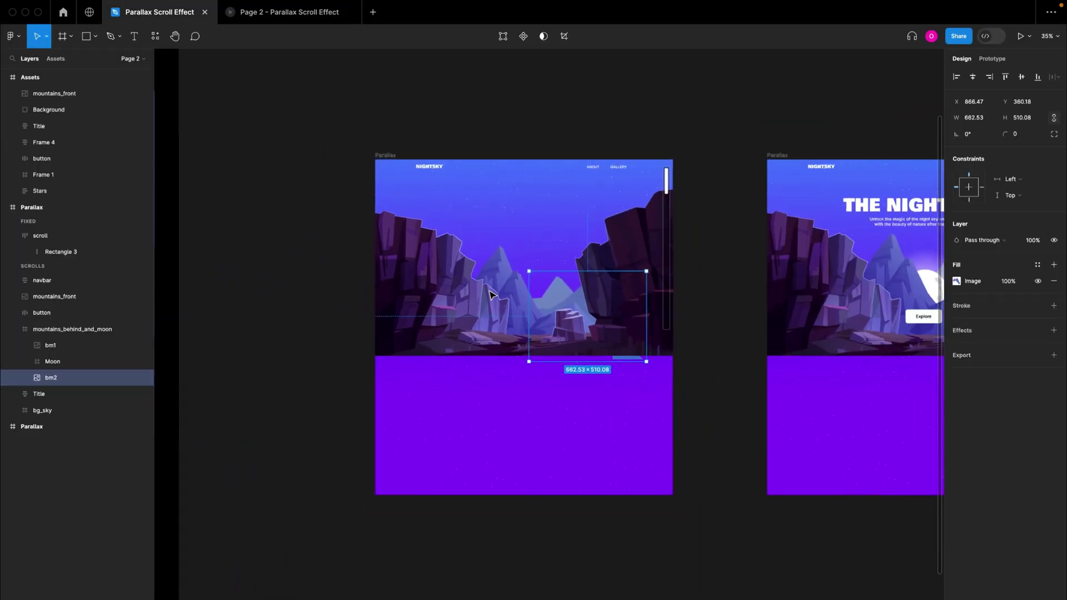
scroll(507, 433, right, 3)
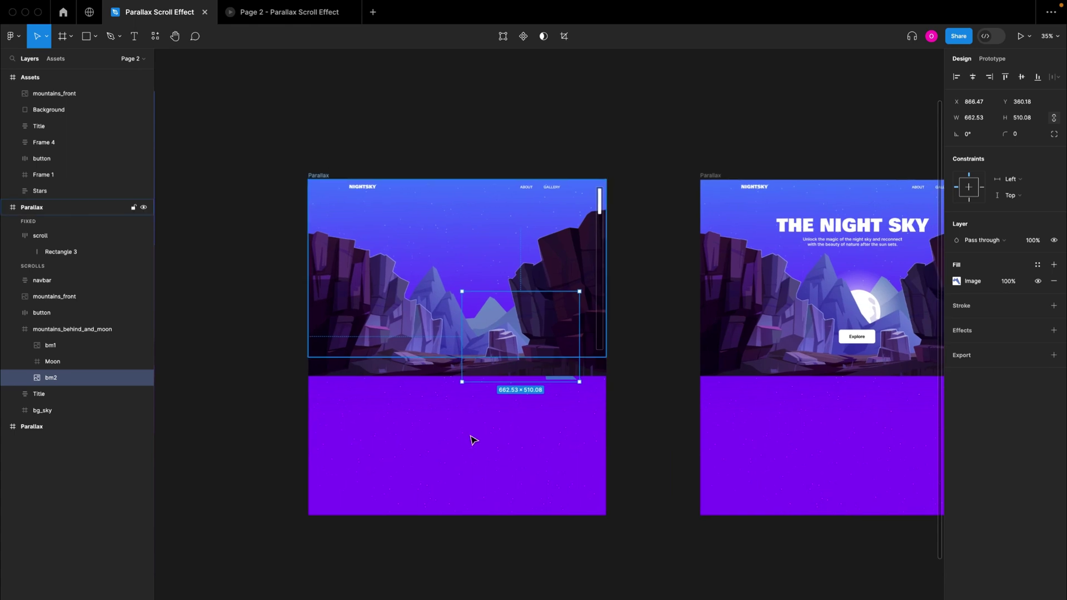
scroll(657, 359, right, 5)
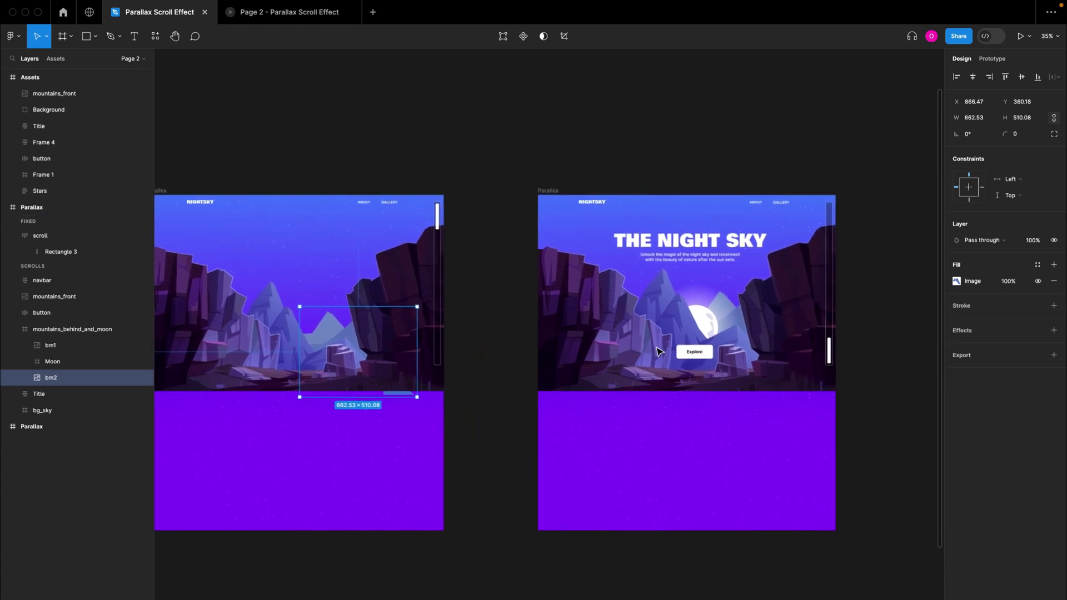
click(533, 193)
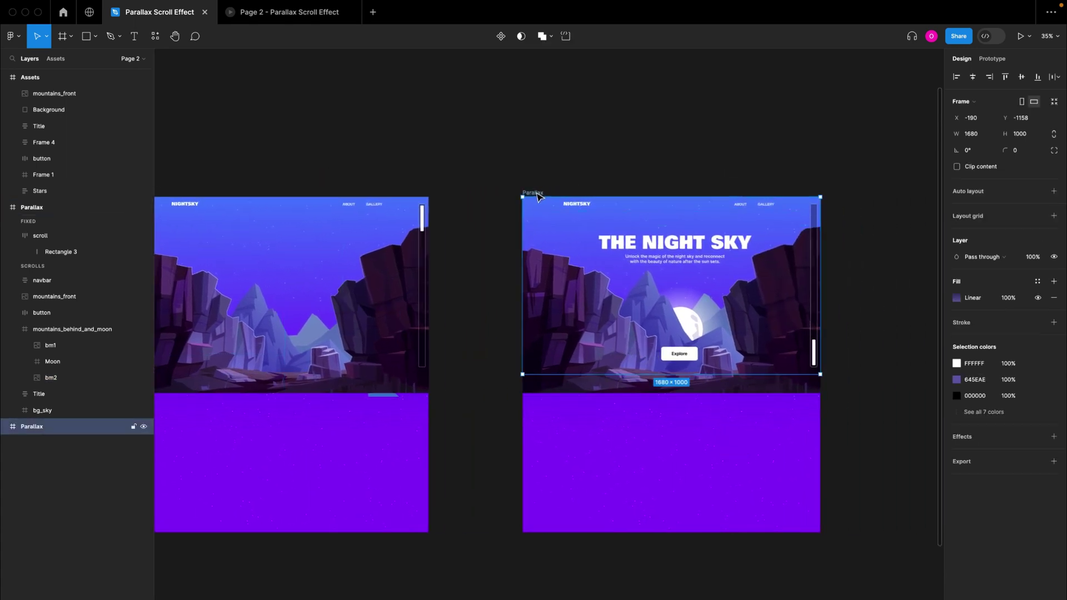
click(5, 426)
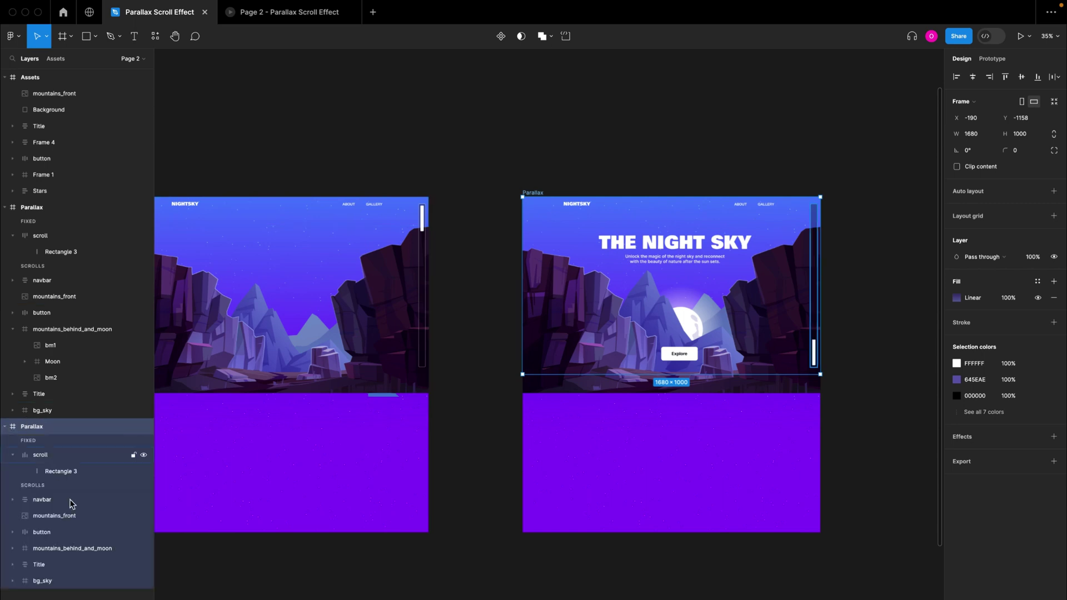
click(52, 582)
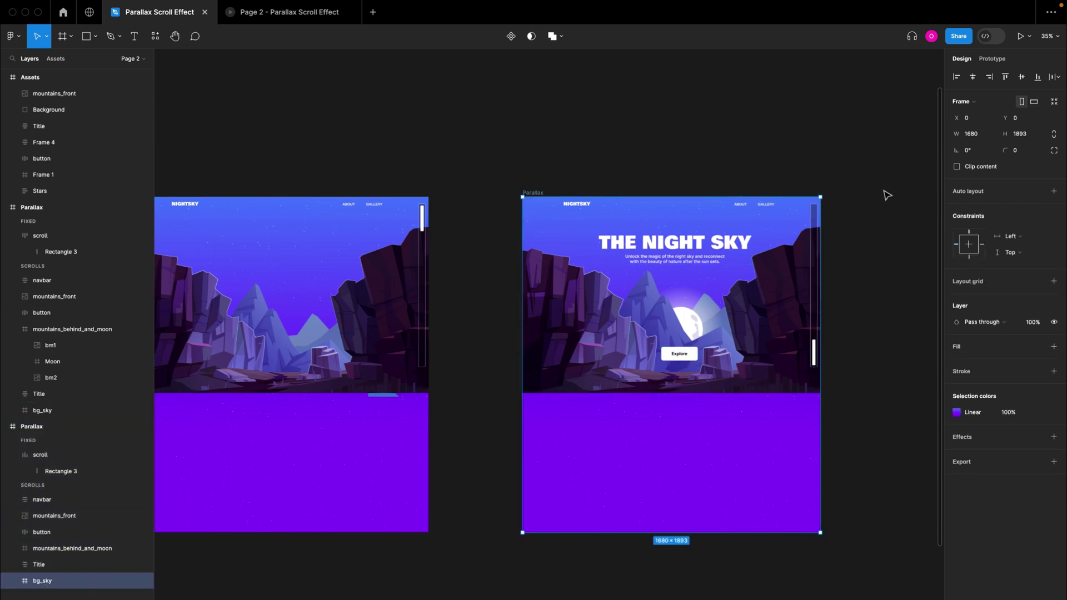
Expand bg_sky to inspect its Stars layer, then collapse it again
click(11, 581)
key(Return)
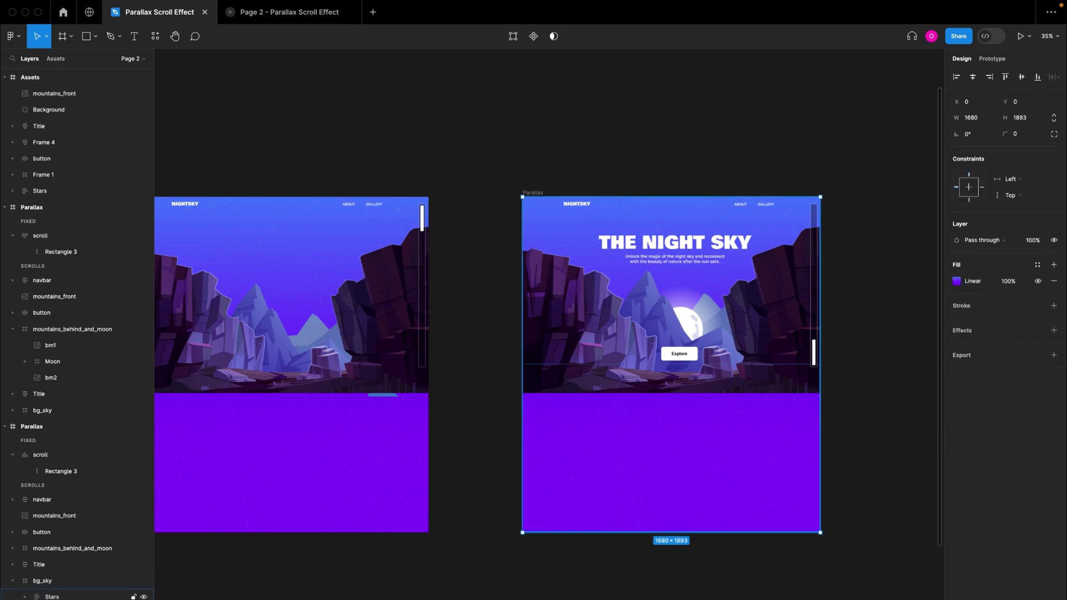
key(shift+Return)
click(12, 580)
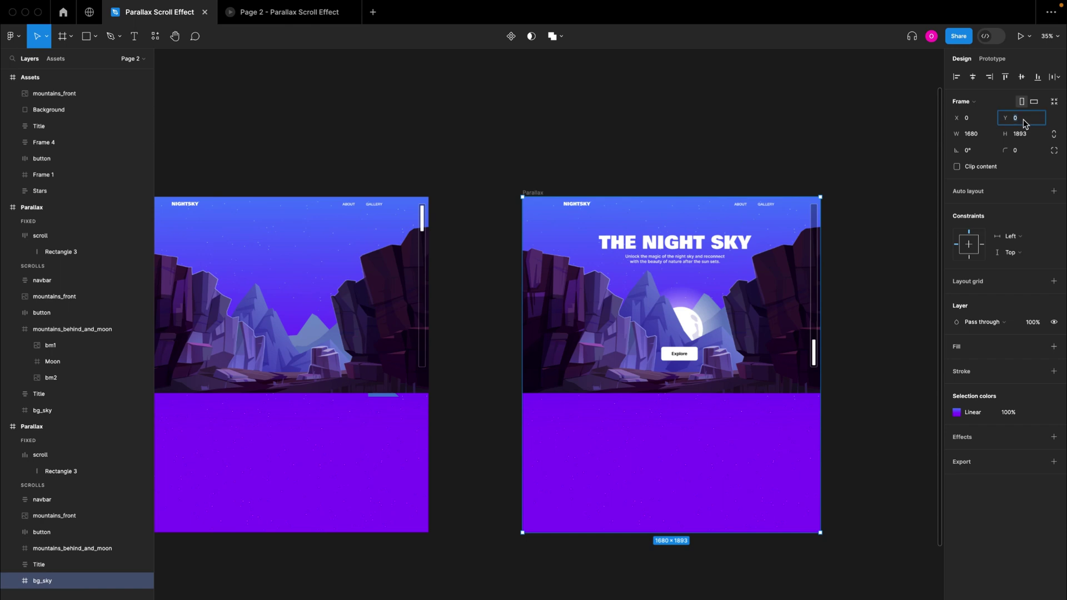
Move bg_sky to Y -750, trying -600 and -800 first, then deselect
text(-600)
key(Return)
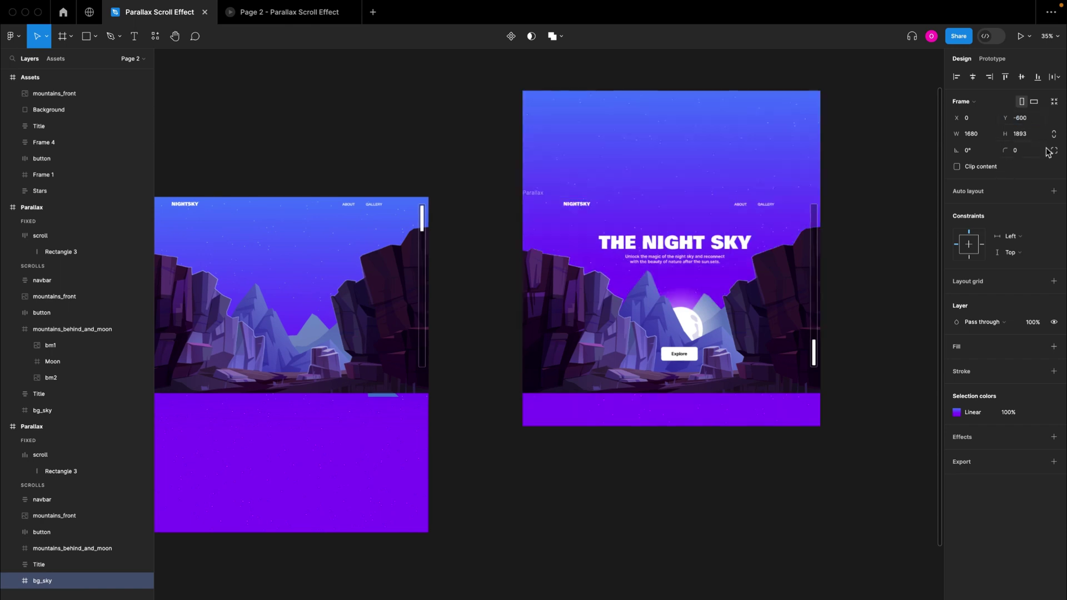
click(1027, 123)
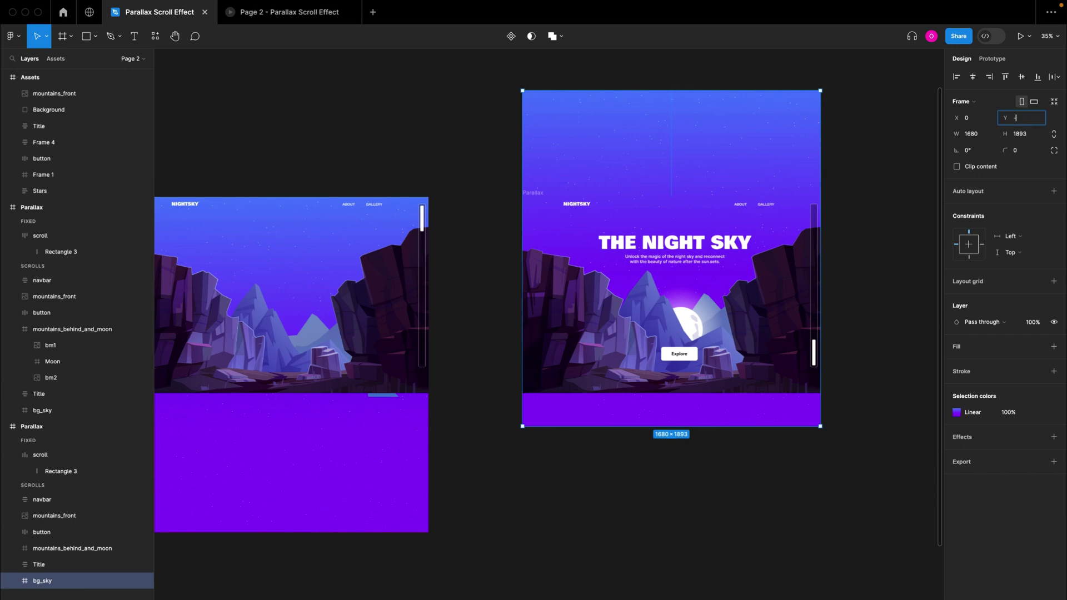
text(-800)
key(Return)
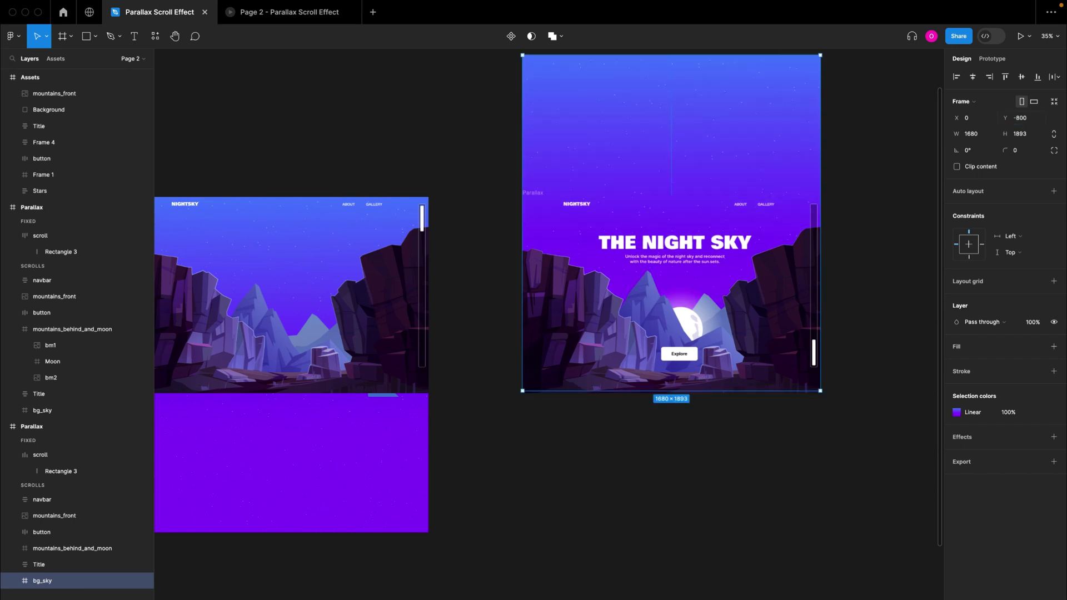
click(1032, 124)
text(-)
key(Return)
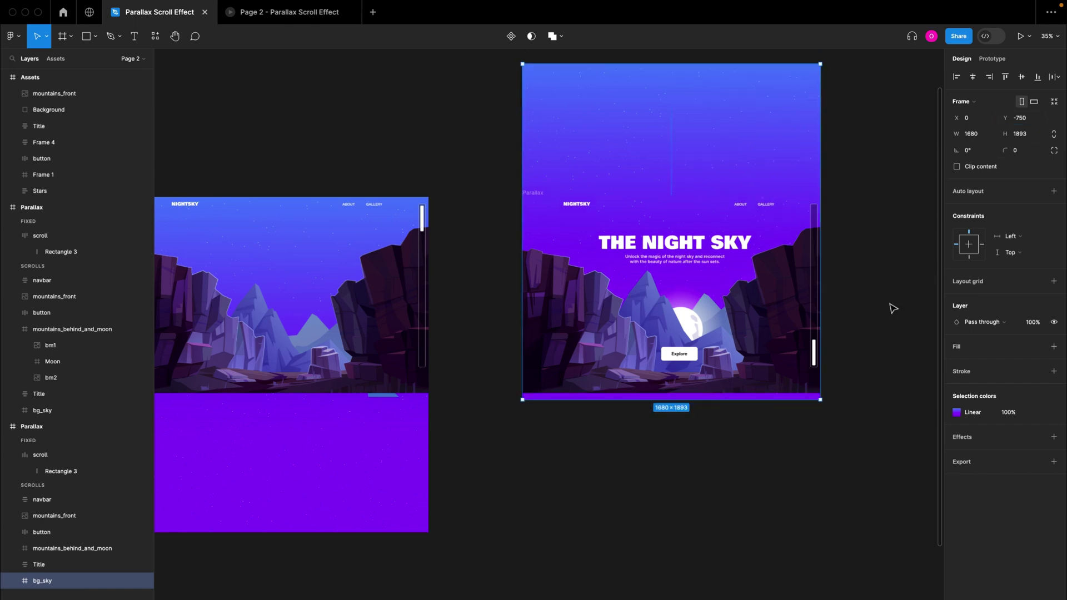
click(861, 281)
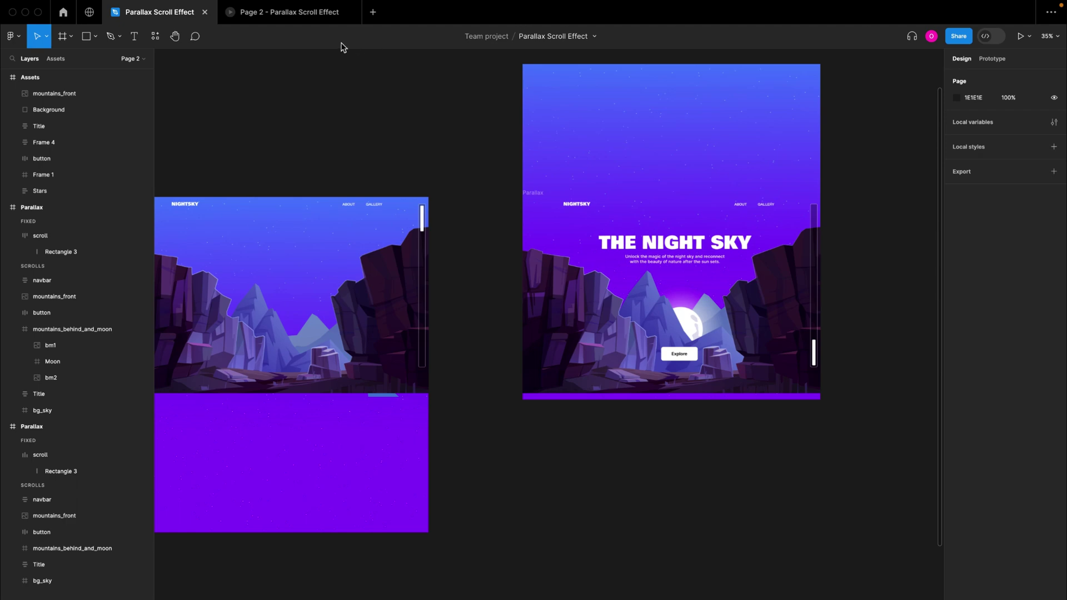
Check the running prototype, then go back to the design file
click(303, 16)
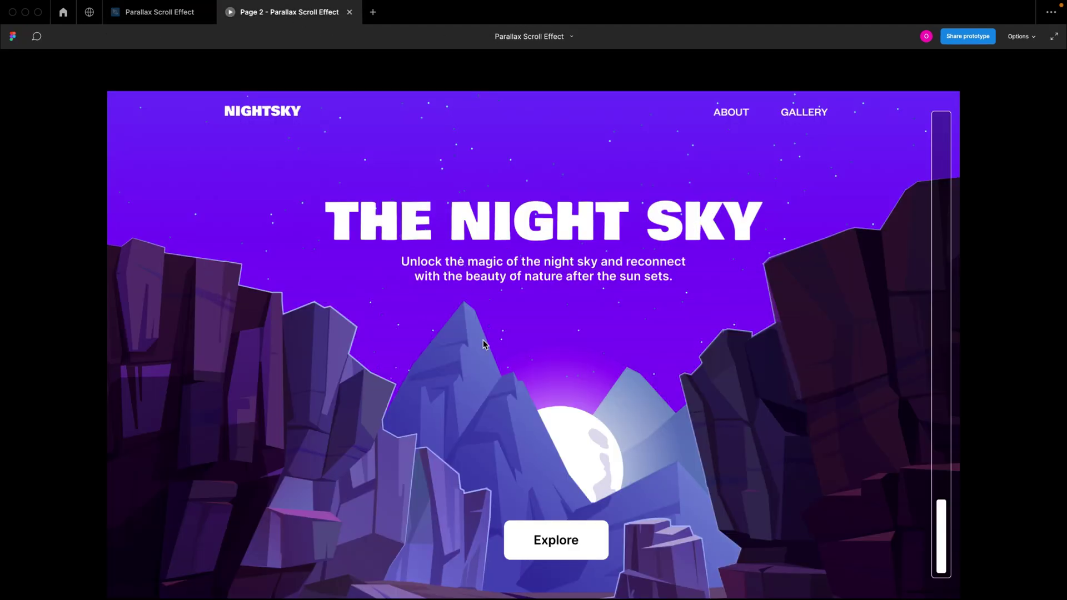
click(142, 15)
scroll(450, 292, left, 5)
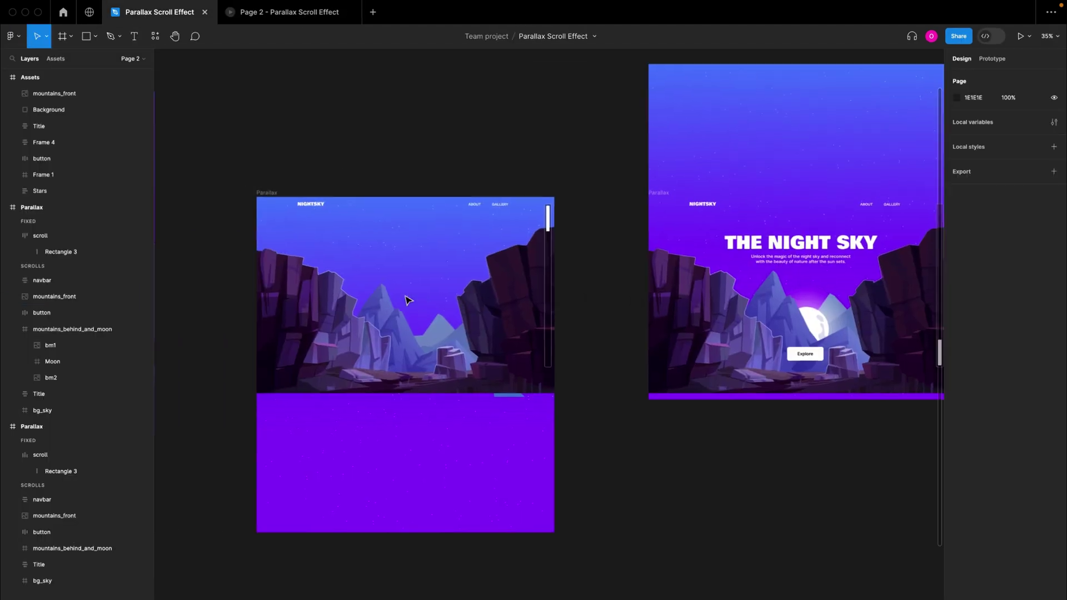
Make the left Parallax frame the Flow 1 starting point and view the prototype
click(992, 59)
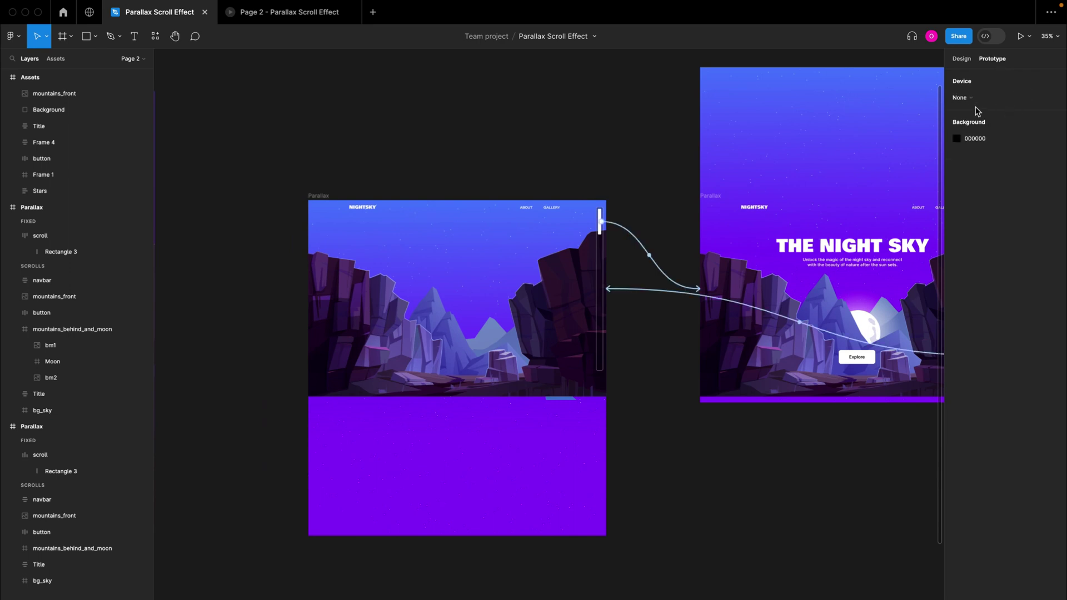
click(315, 195)
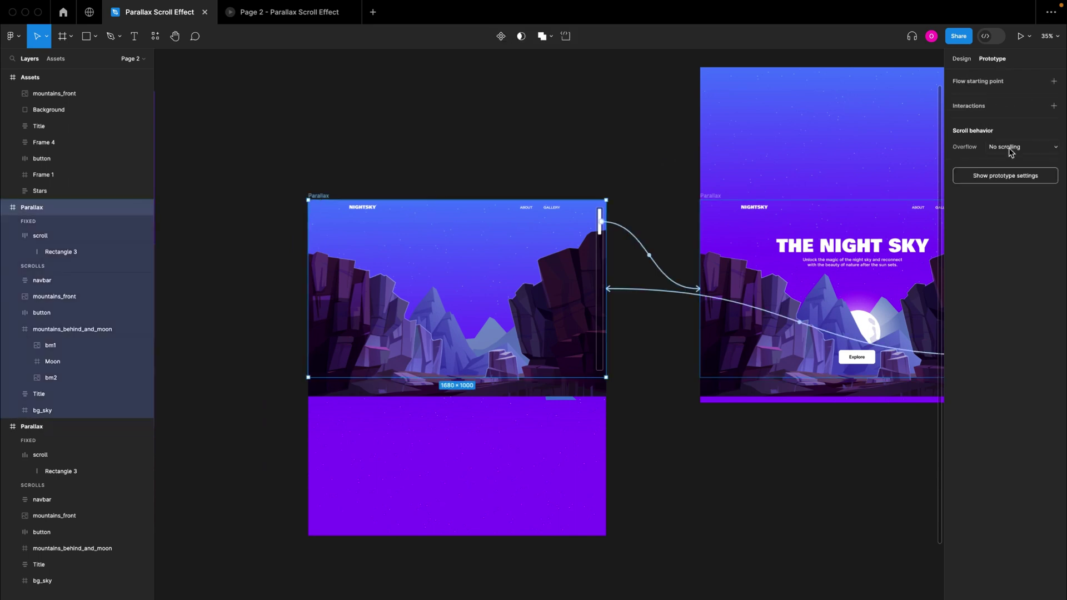
click(1053, 81)
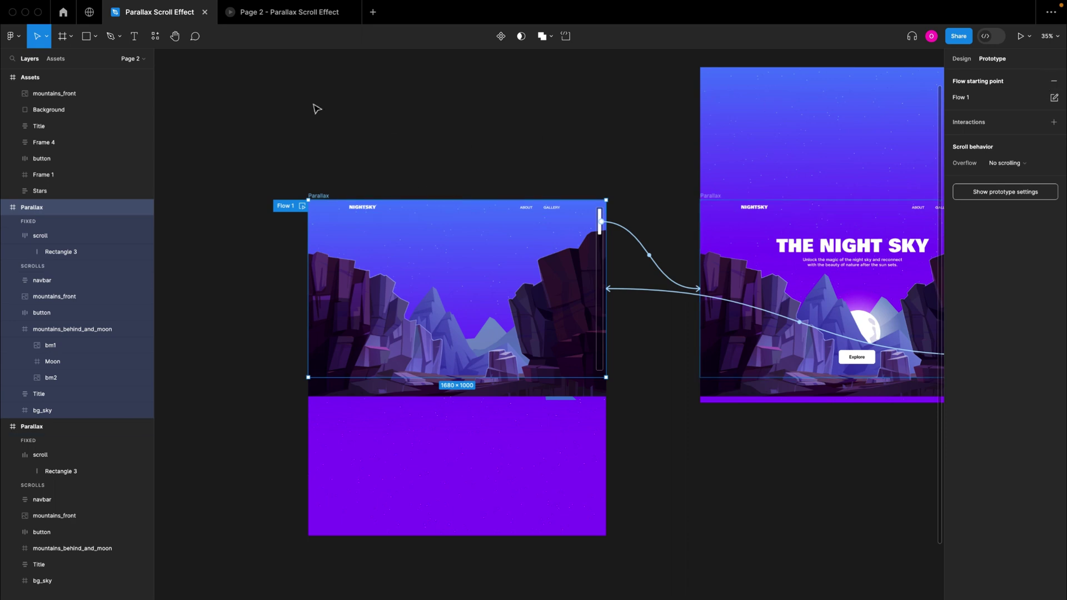
click(286, 14)
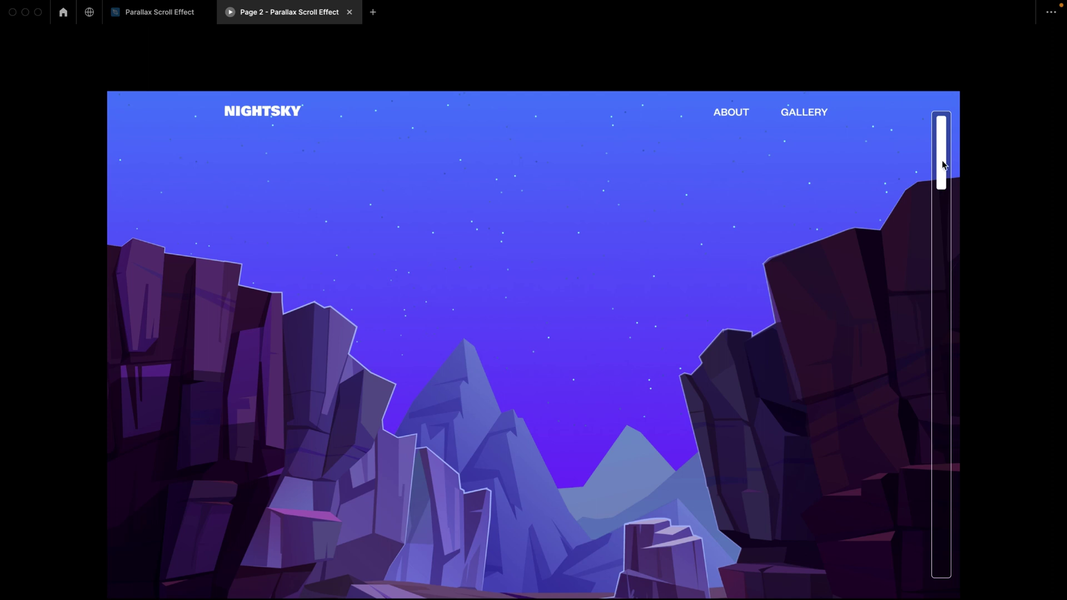
Drag the prototype's scroll thumb down to the heading and back up, then return to the editor
drag(942, 158, 945, 373)
drag(941, 518, 936, 136)
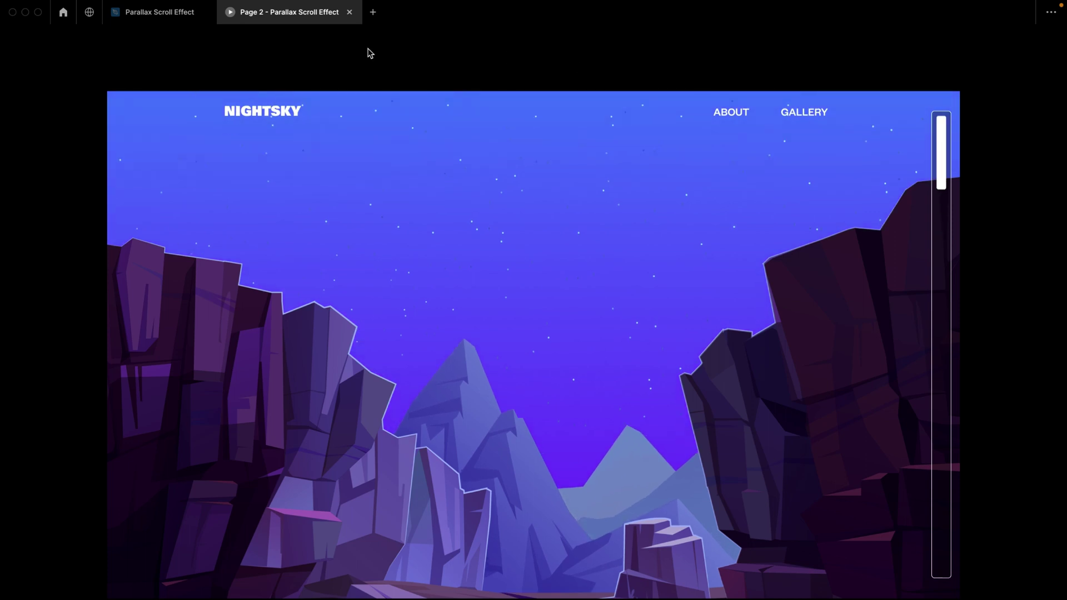
click(178, 13)
Set the left scroll thumb's On drag Smart animate duration to 2000ms
click(651, 256)
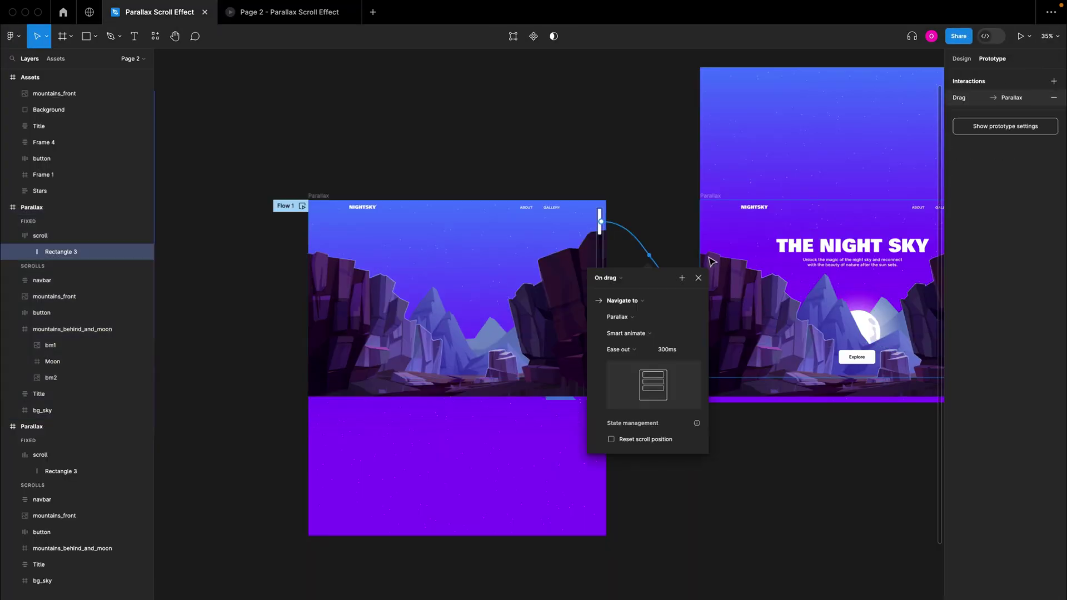
click(674, 350)
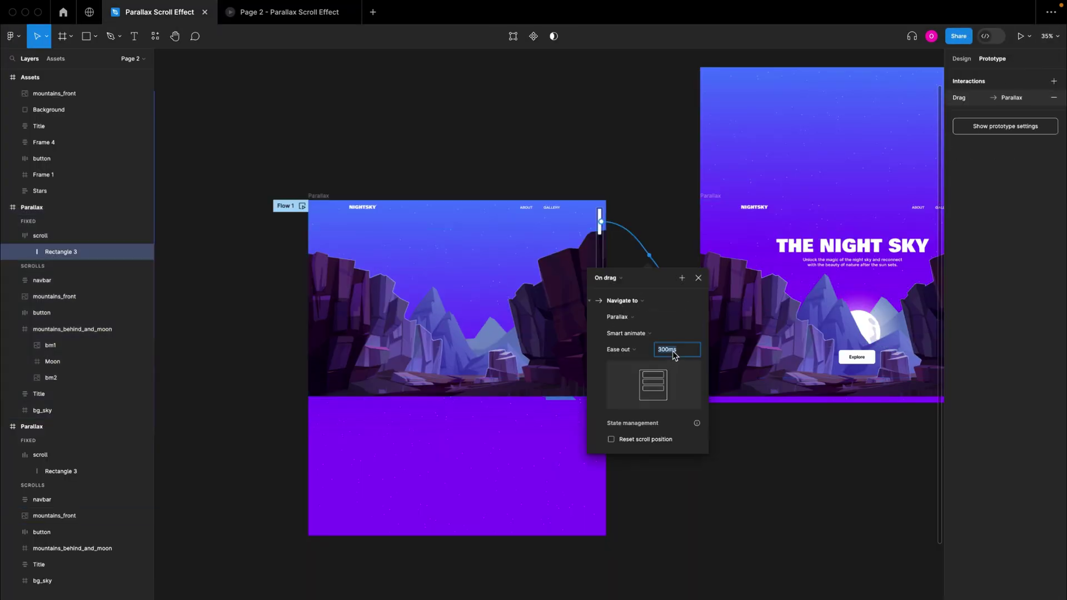
text(2000)
key(Return)
Set the right frame's scroll thumb On drag duration to 2000ms too
scroll(722, 133, right, 5)
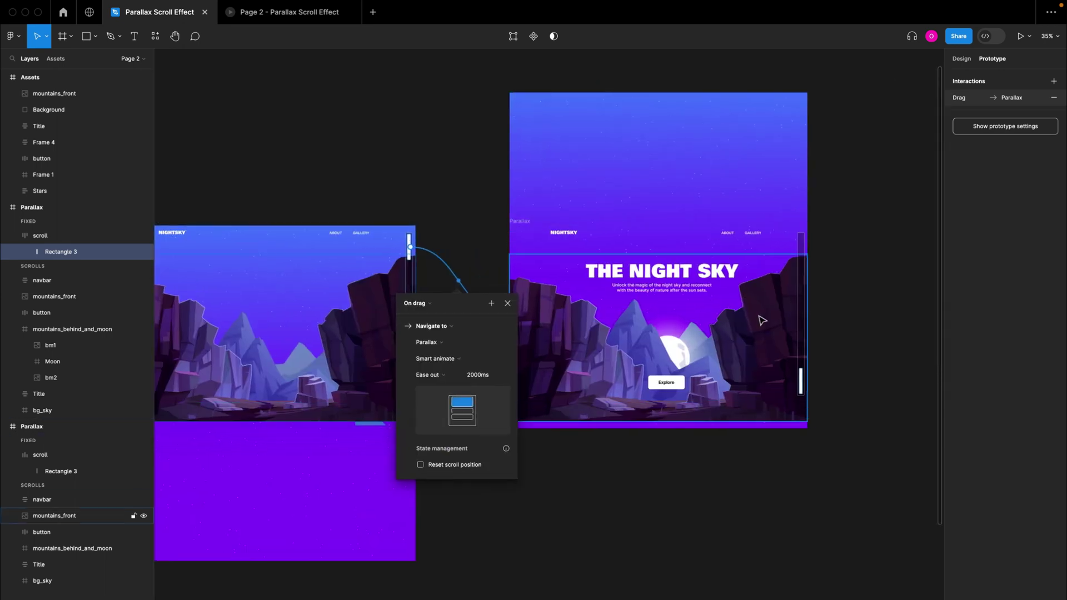
click(799, 381)
click(799, 381)
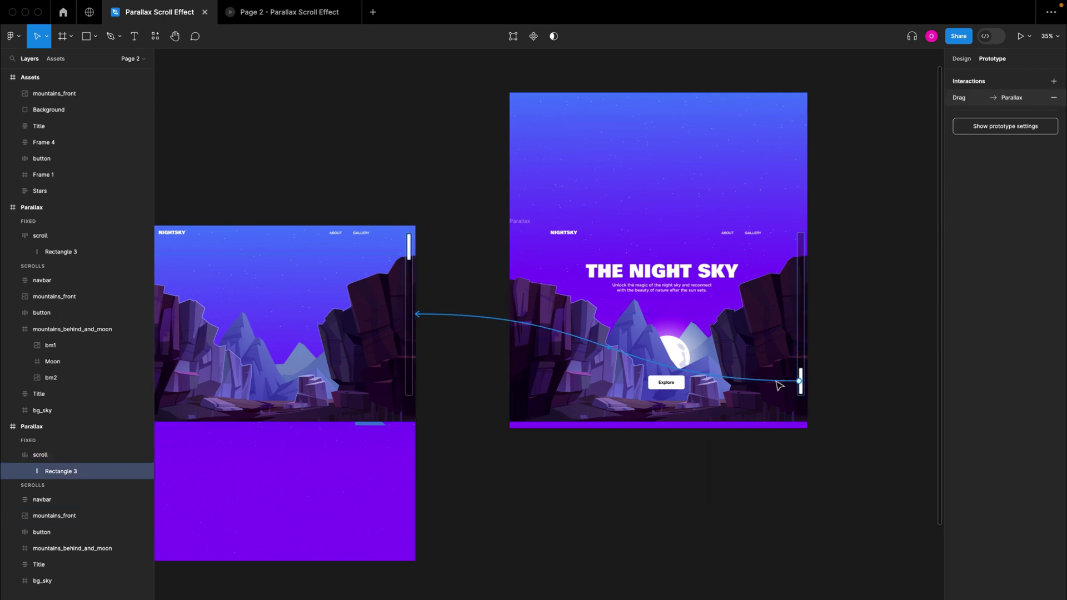
click(776, 381)
click(799, 475)
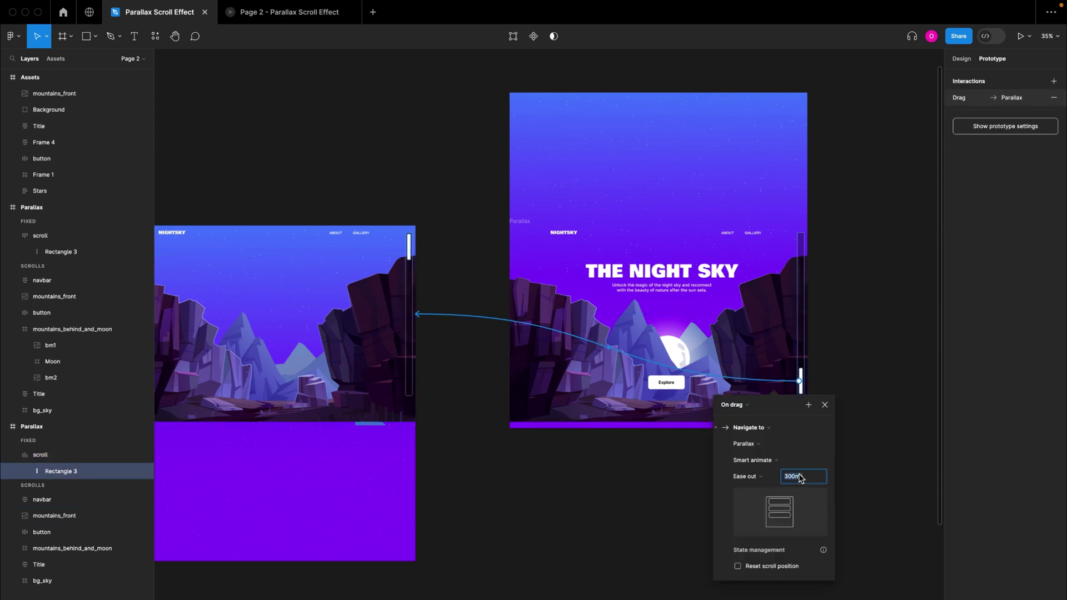
text(2000)
key(Return)
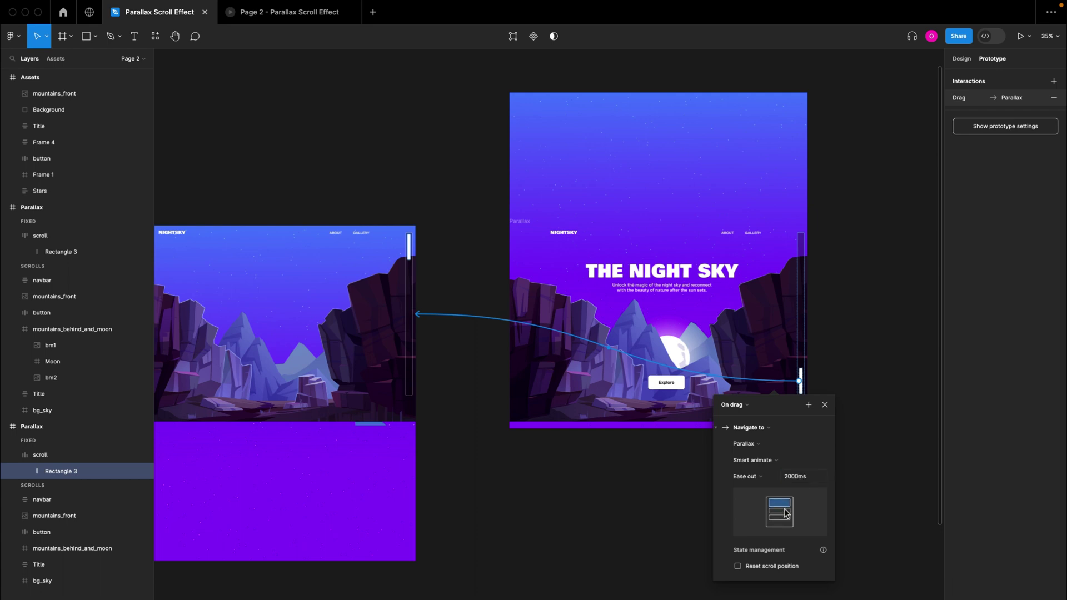
click(689, 564)
Turn on Clip content for the right and left Parallax frames, then preview the prototype
click(521, 222)
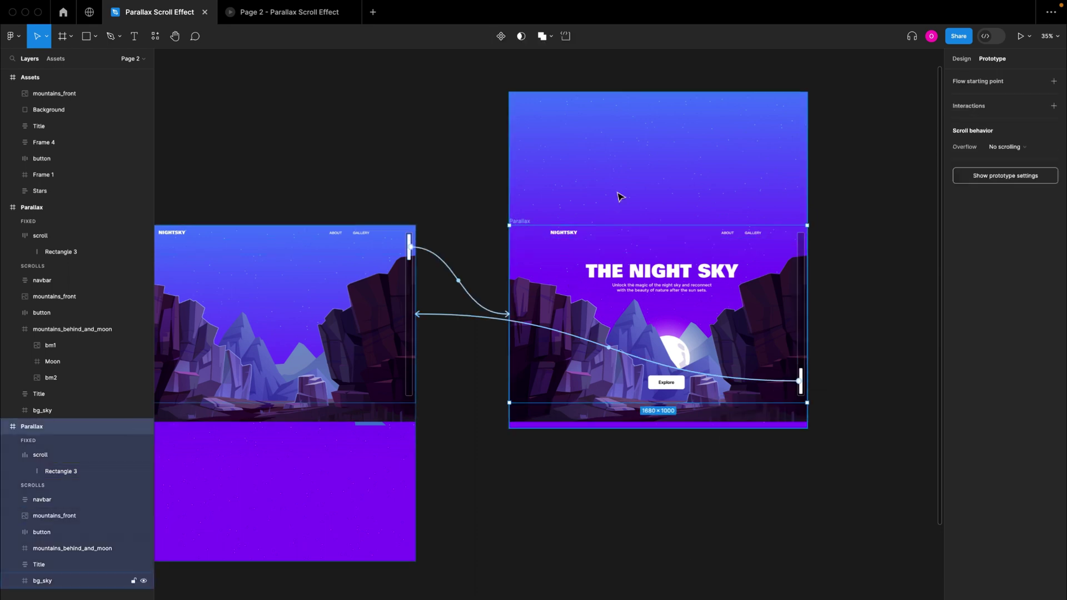
click(961, 59)
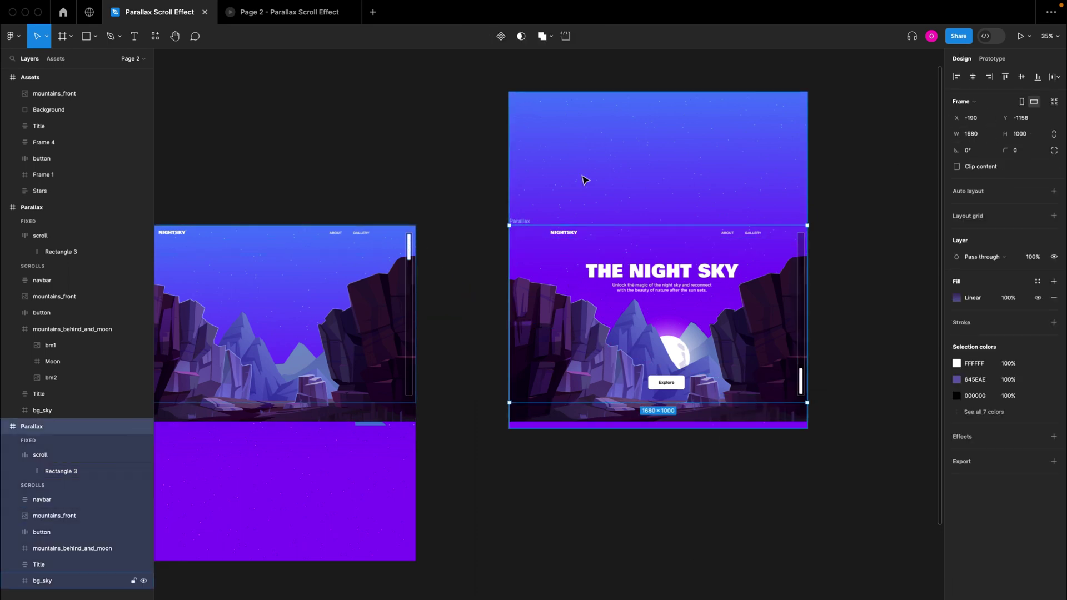
click(956, 166)
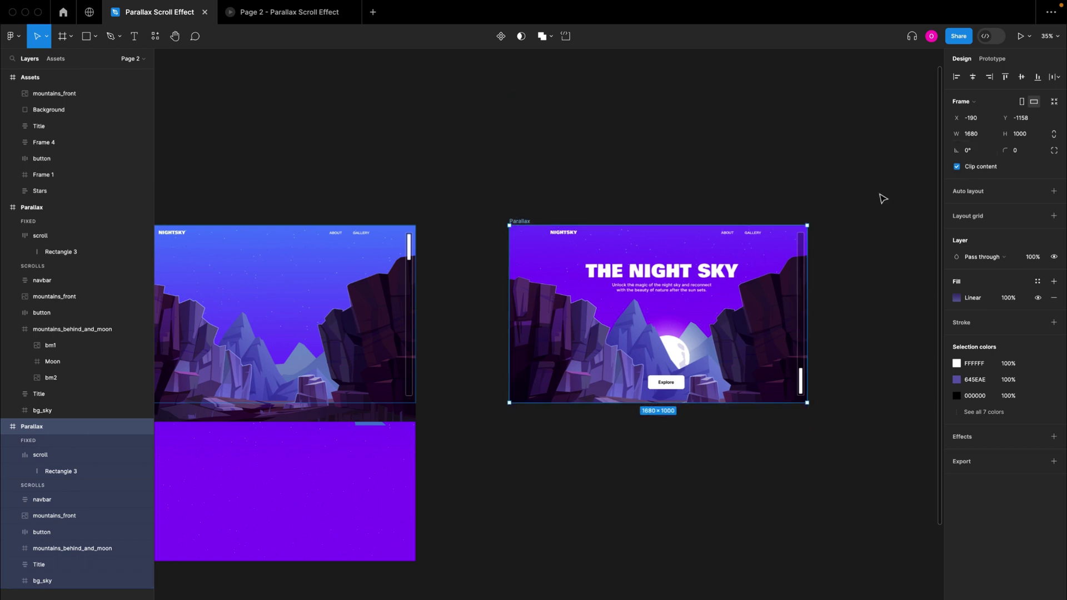
scroll(339, 226, left, 5)
click(324, 218)
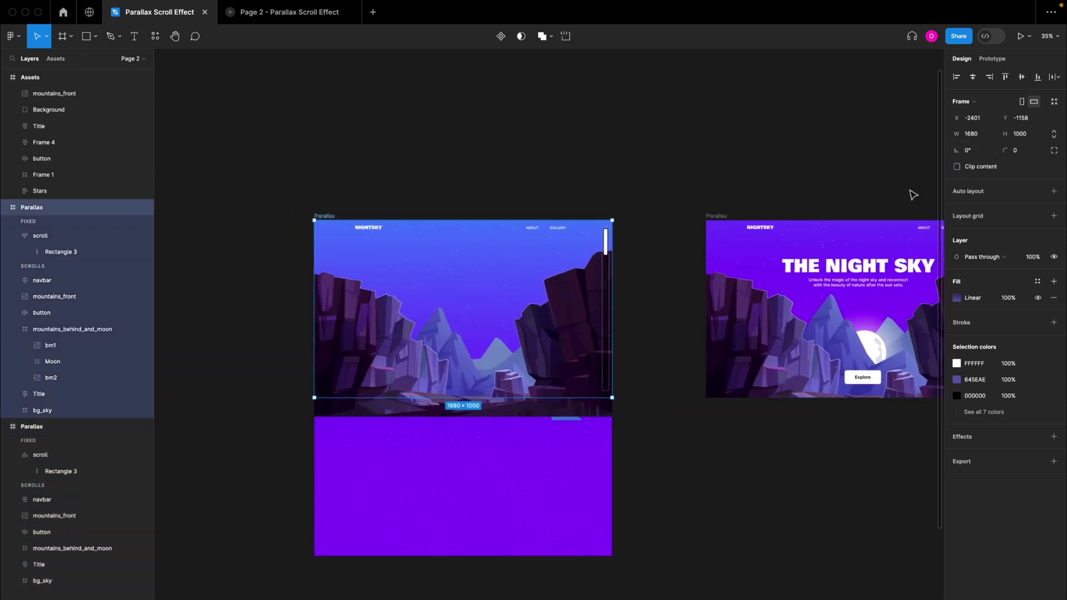
click(957, 166)
click(721, 180)
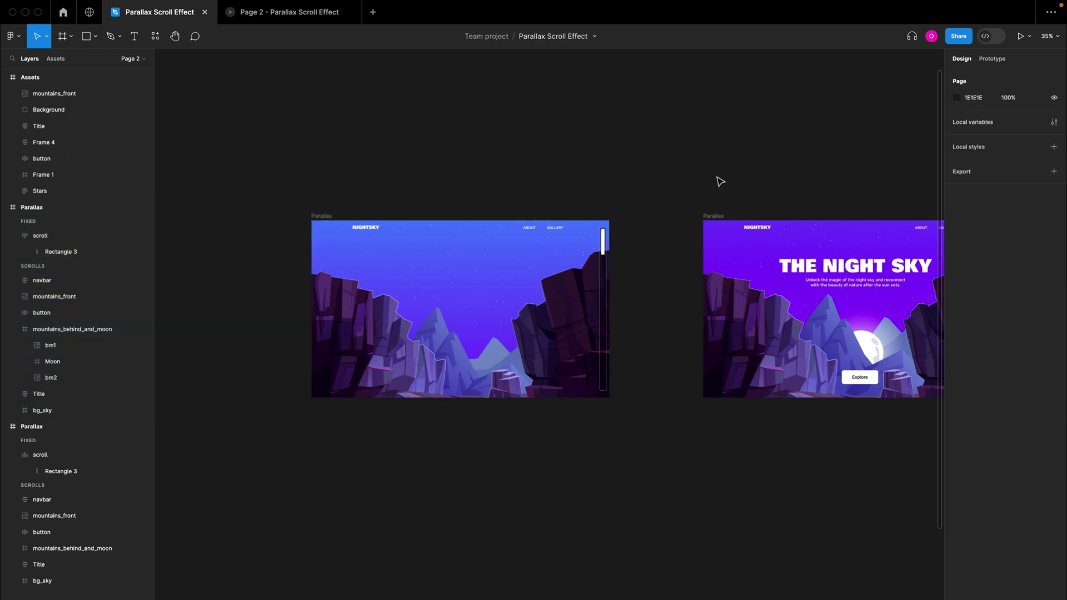
scroll(720, 181, right, 5)
click(293, 13)
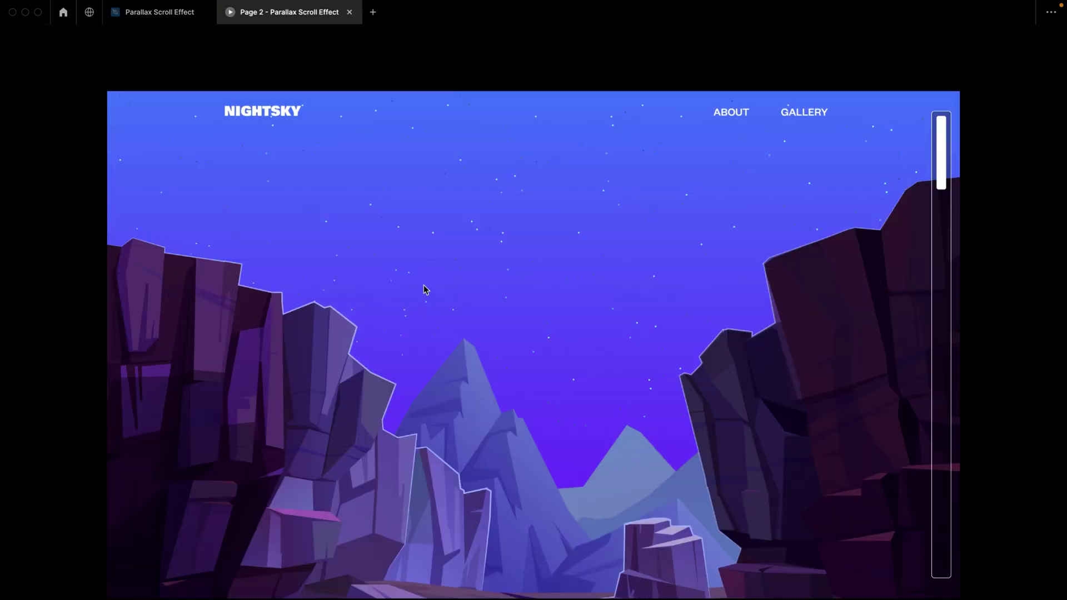
drag(941, 149, 937, 309)
scroll(939, 340, up, 5)
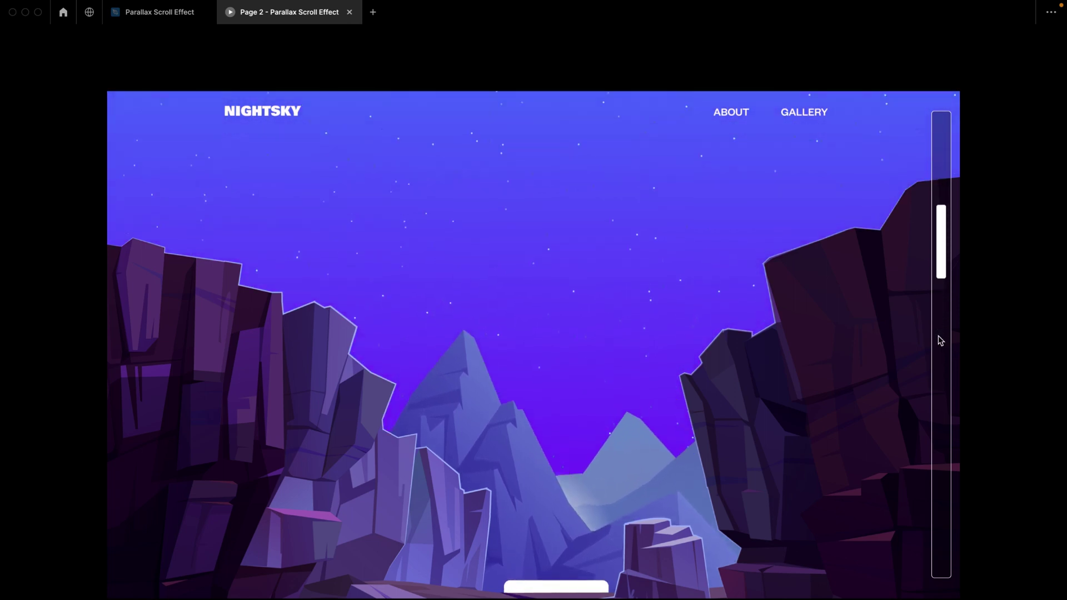
scroll(945, 266, down, 5)
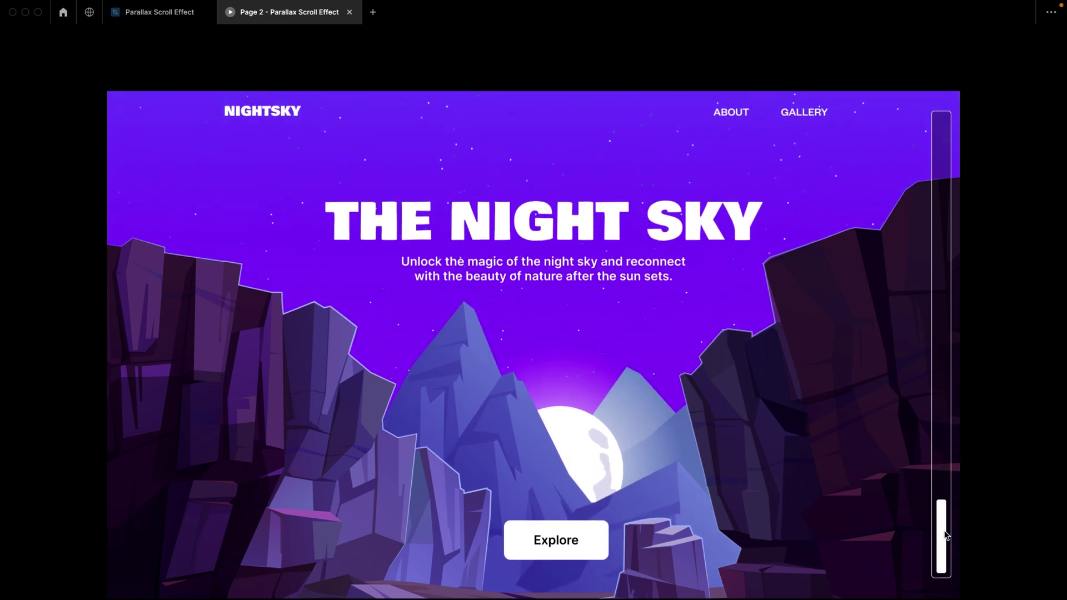
drag(943, 520, 943, 315)
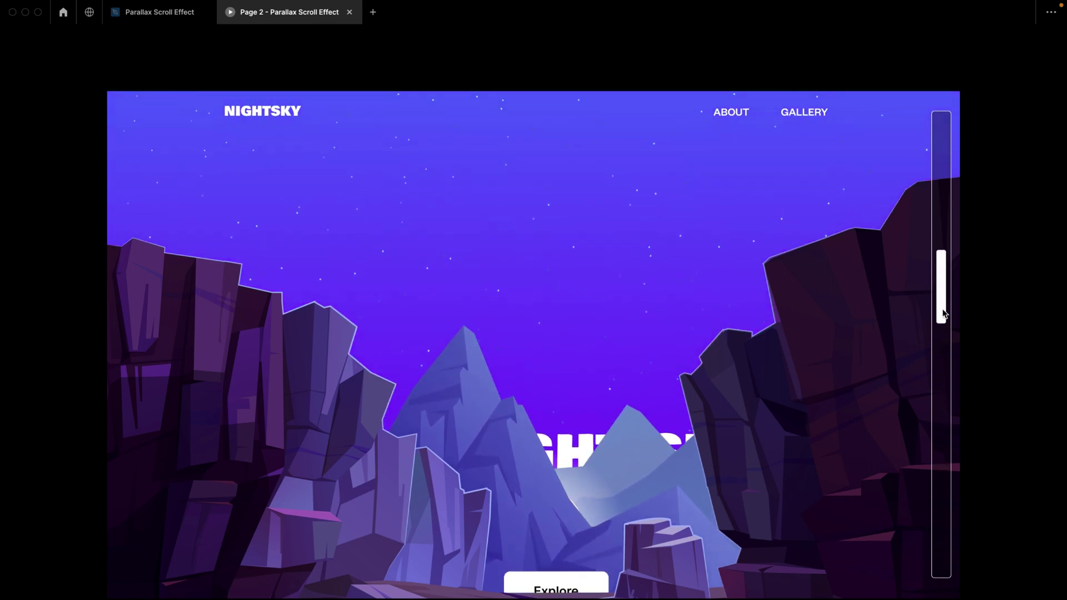